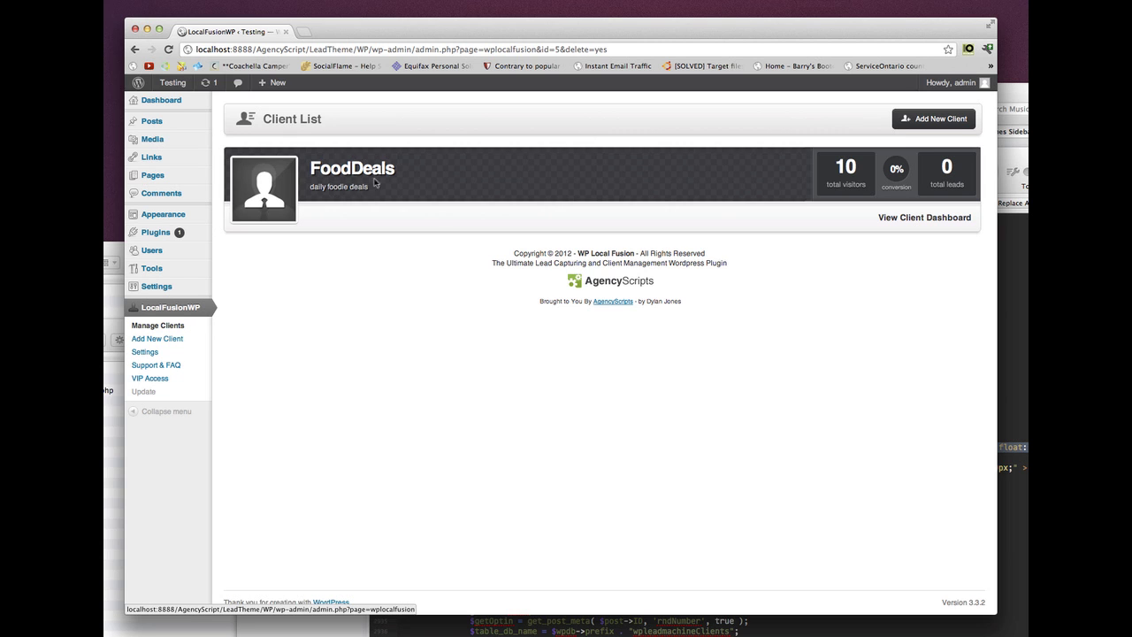
- Open the FoodDeals client's dashboard and view its landing page, then return to the dashboard
{"action": "left_click", "coordinate": [945, 223]}
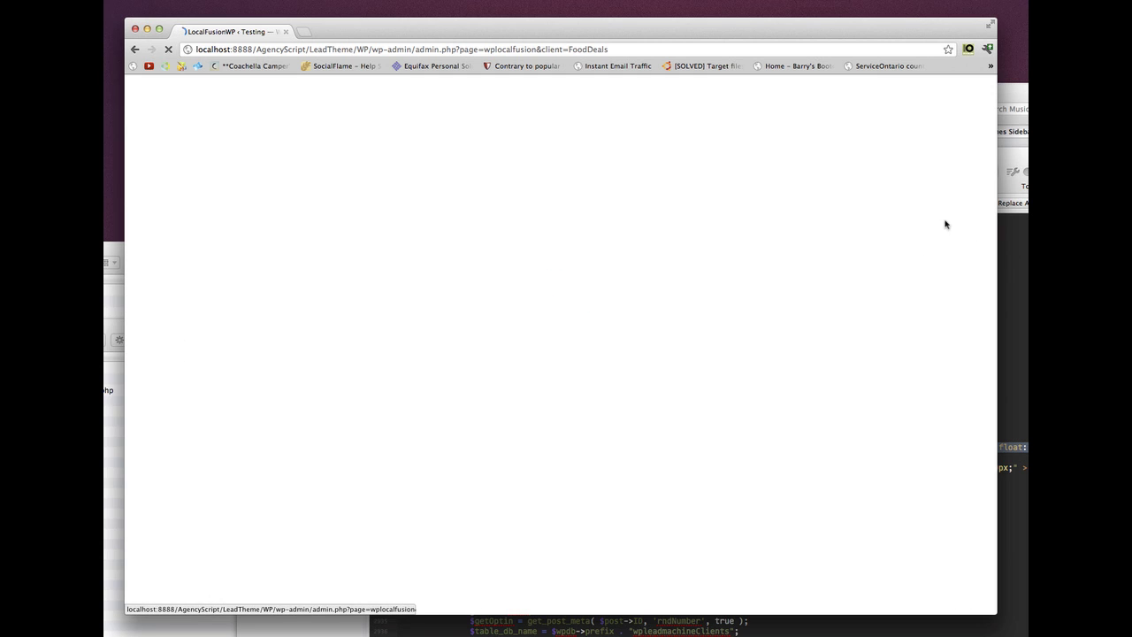
{"action": "left_click", "coordinate": [912, 124]}
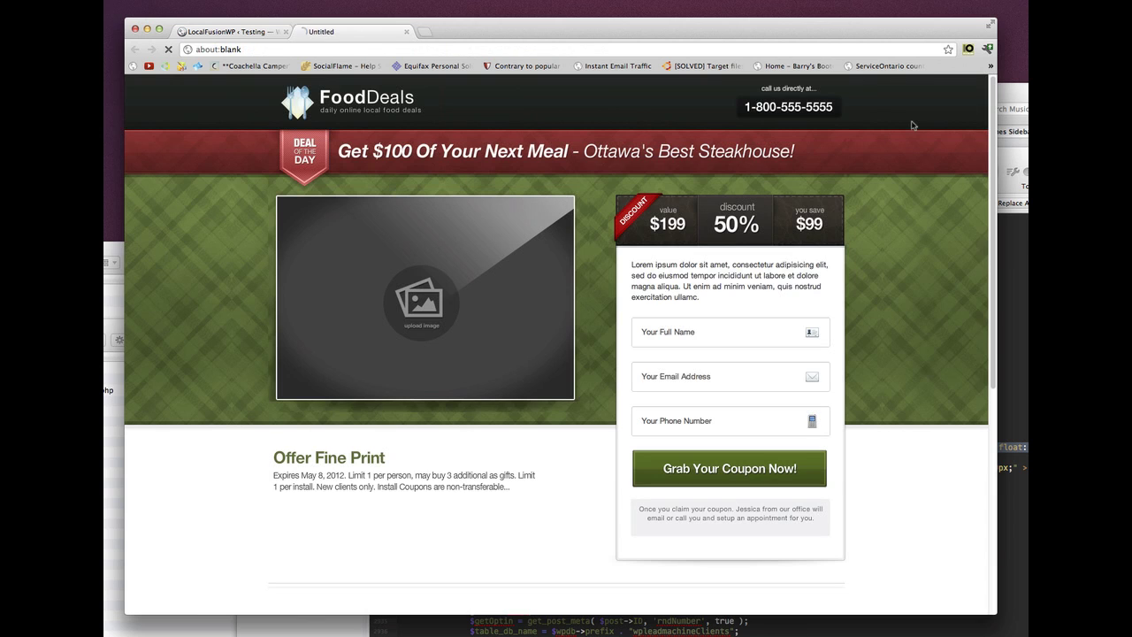
{"action": "left_click_drag", "start_coordinate": [677, 49], "coordinate": [195, 49]}
{"action": "left_click", "coordinate": [225, 196]}
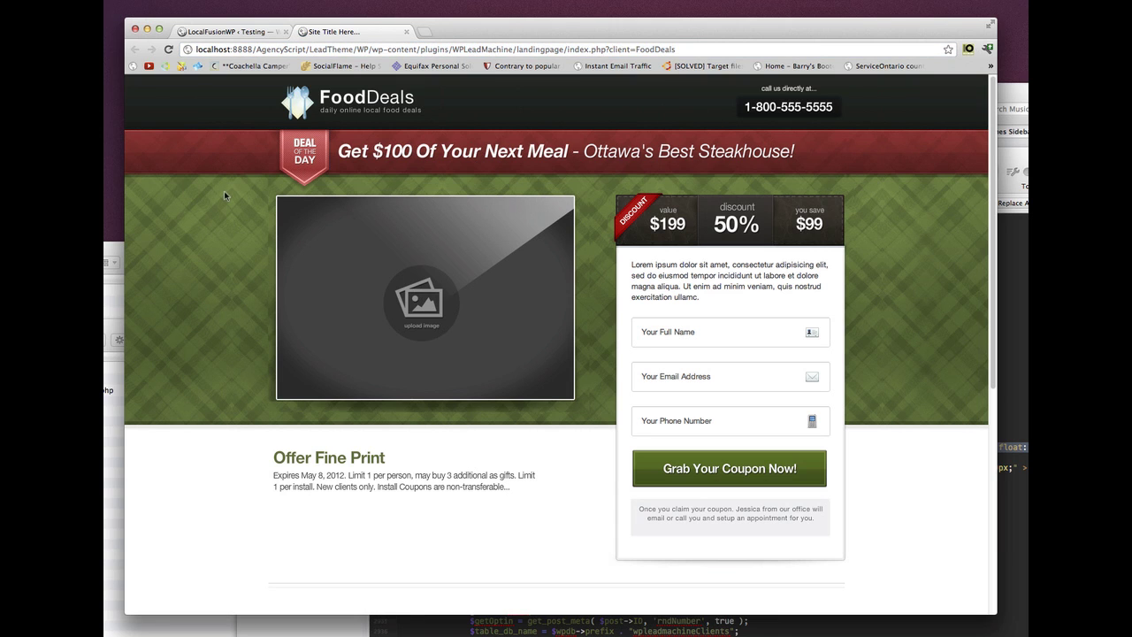
{"action": "left_click", "coordinate": [231, 32]}
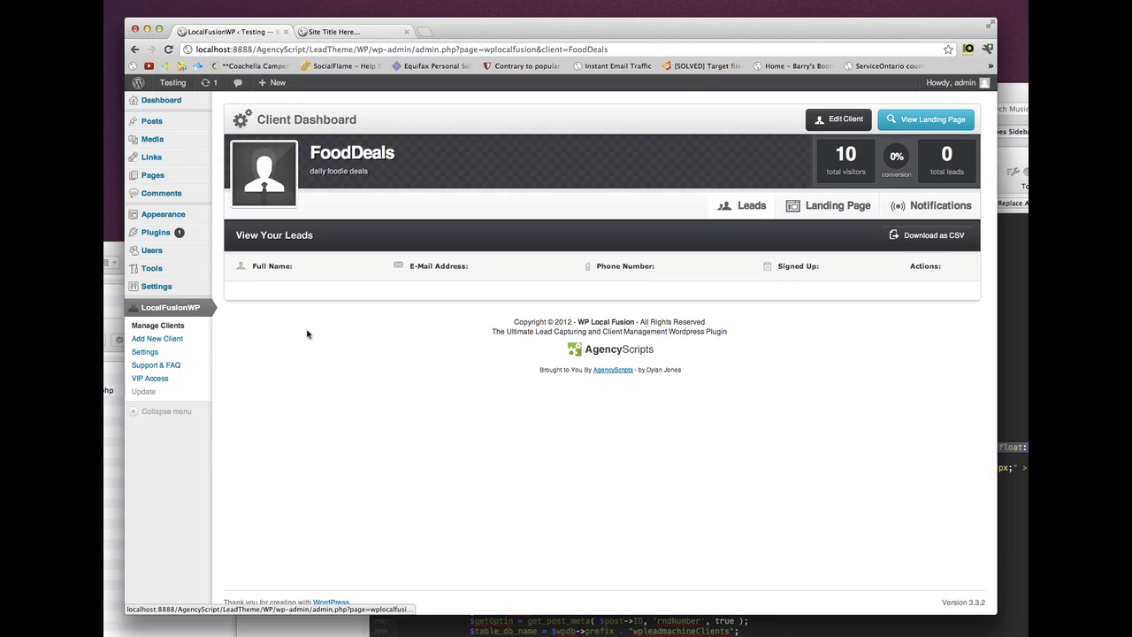
- Browse the VIP Access design packages and preview the Window Cleaning Niche Package in its visual editor
{"action": "left_click", "coordinate": [151, 379]}
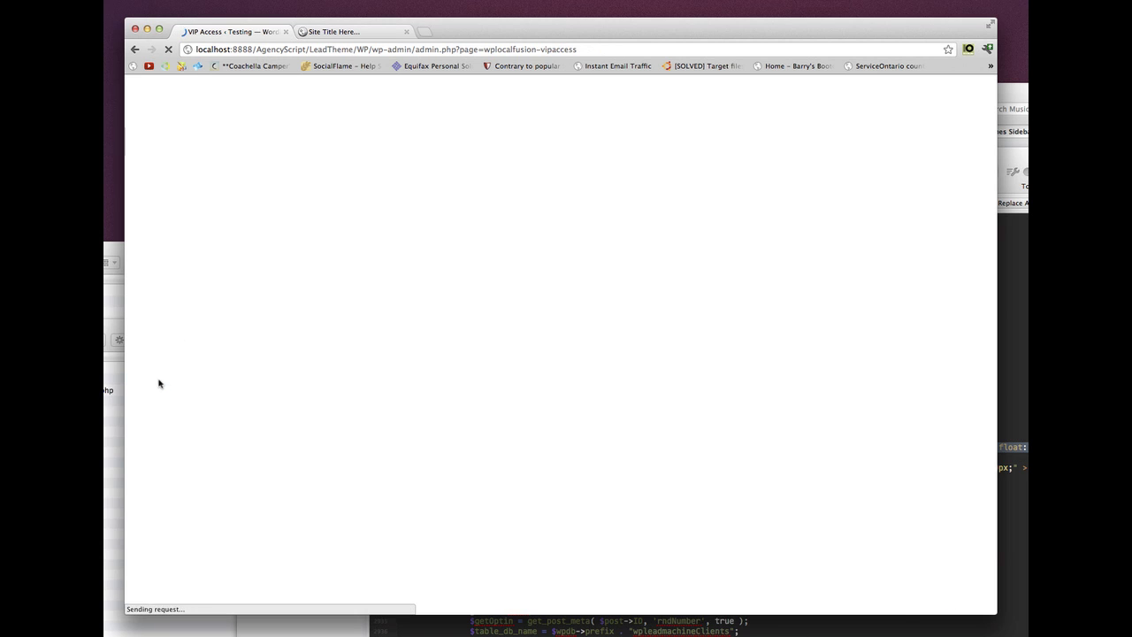
{"action": "scroll", "coordinate": [329, 281], "scroll_direction": "down", "scroll_amount": 20}
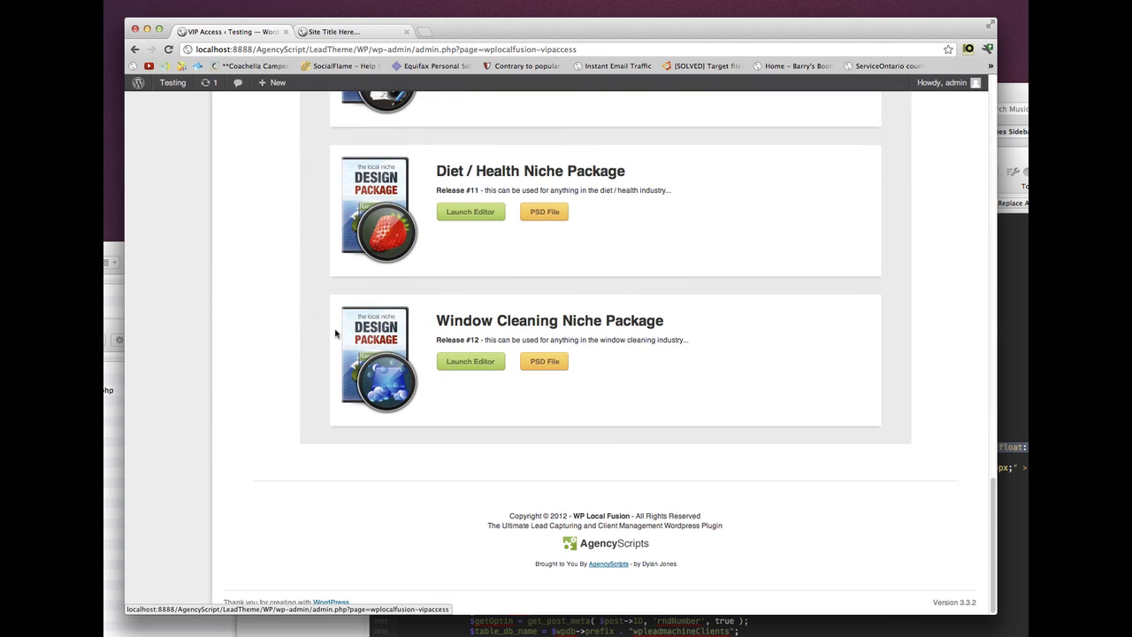
{"action": "left_click", "coordinate": [484, 365]}
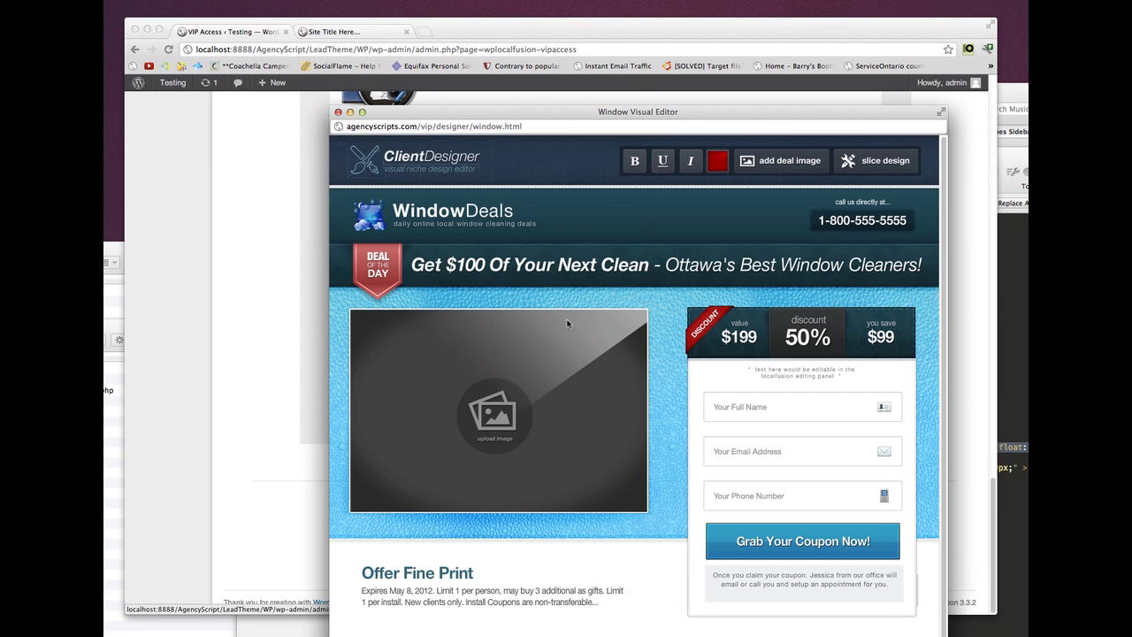
{"action": "left_click", "coordinate": [338, 114]}
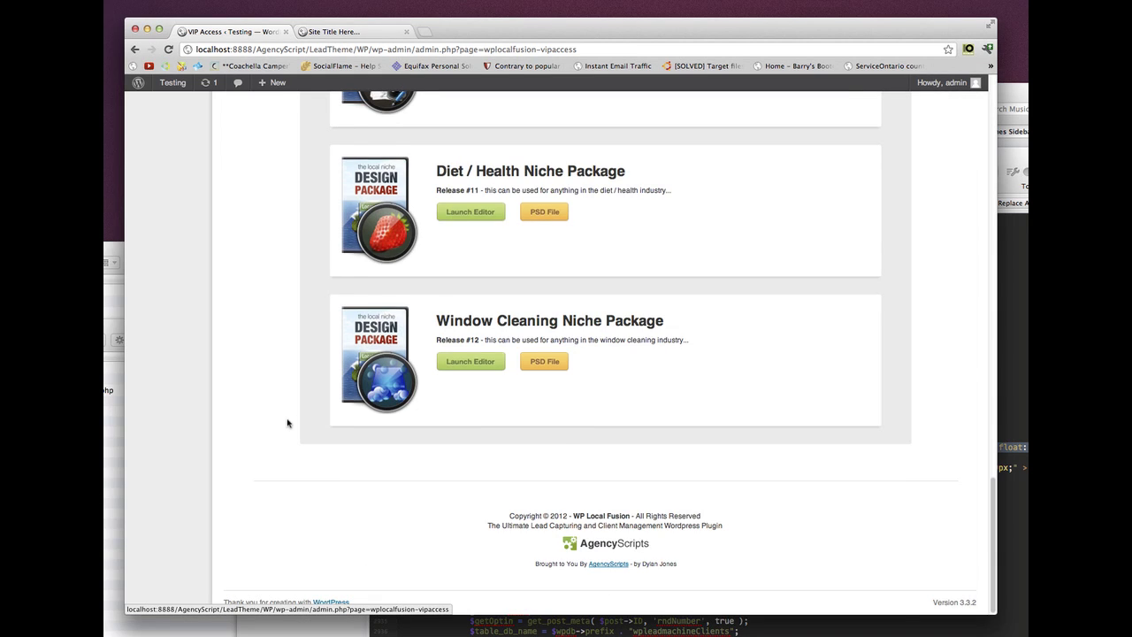
- Return to the client list and look at the FoodDeals landing page again
{"action": "scroll", "coordinate": [287, 423], "scroll_direction": "up", "scroll_amount": 15}
{"action": "left_click", "coordinate": [173, 327]}
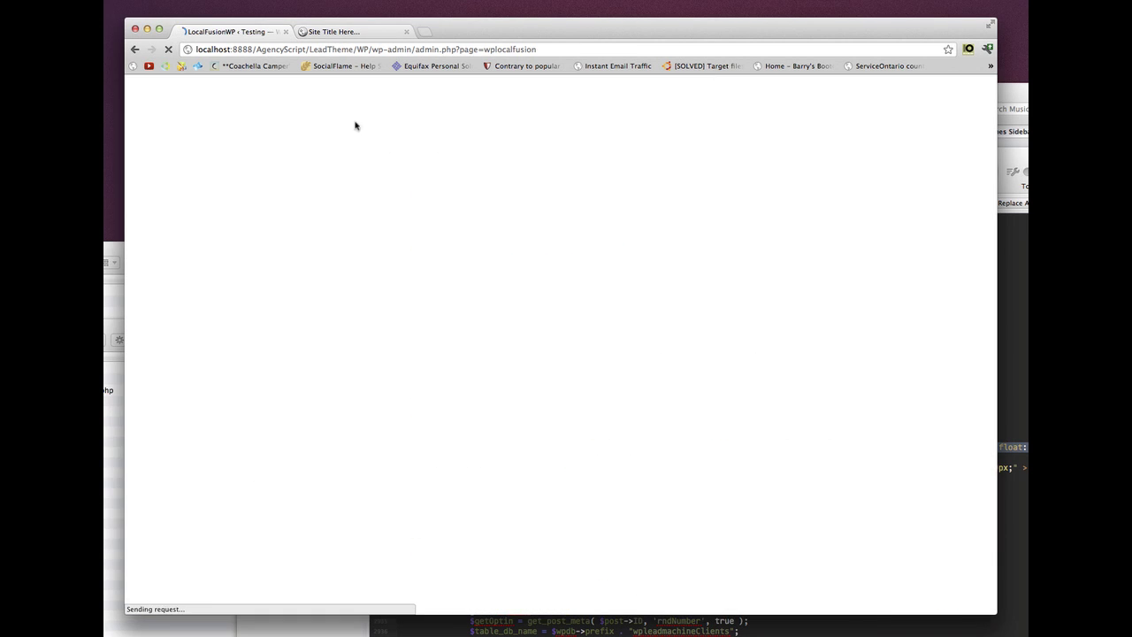
{"action": "left_click", "coordinate": [336, 31]}
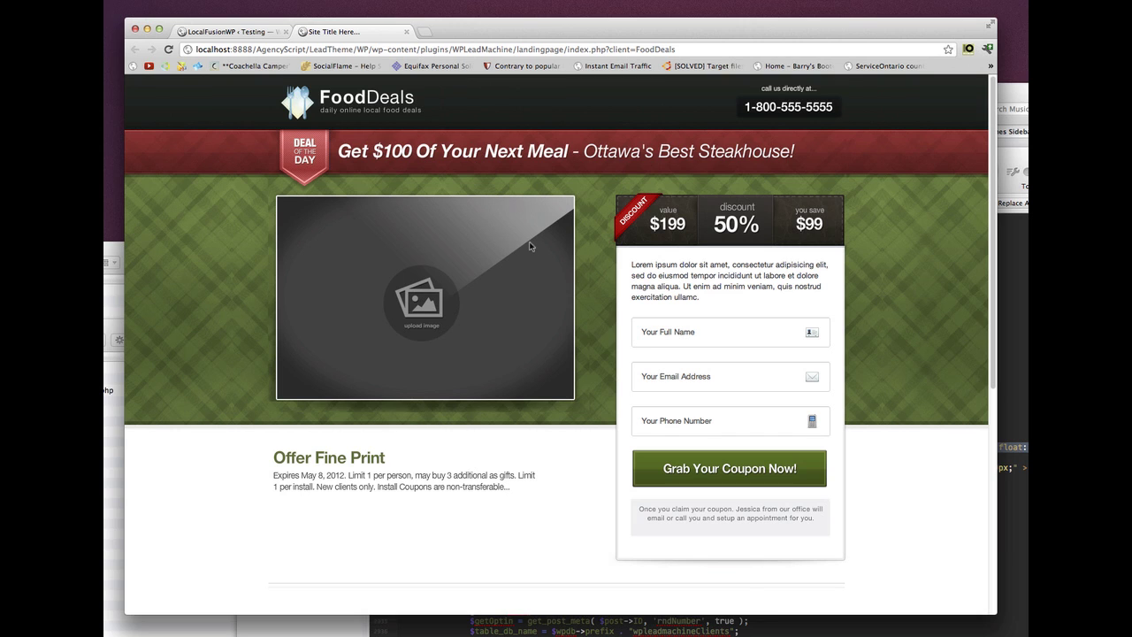
{"action": "left_click", "coordinate": [247, 34]}
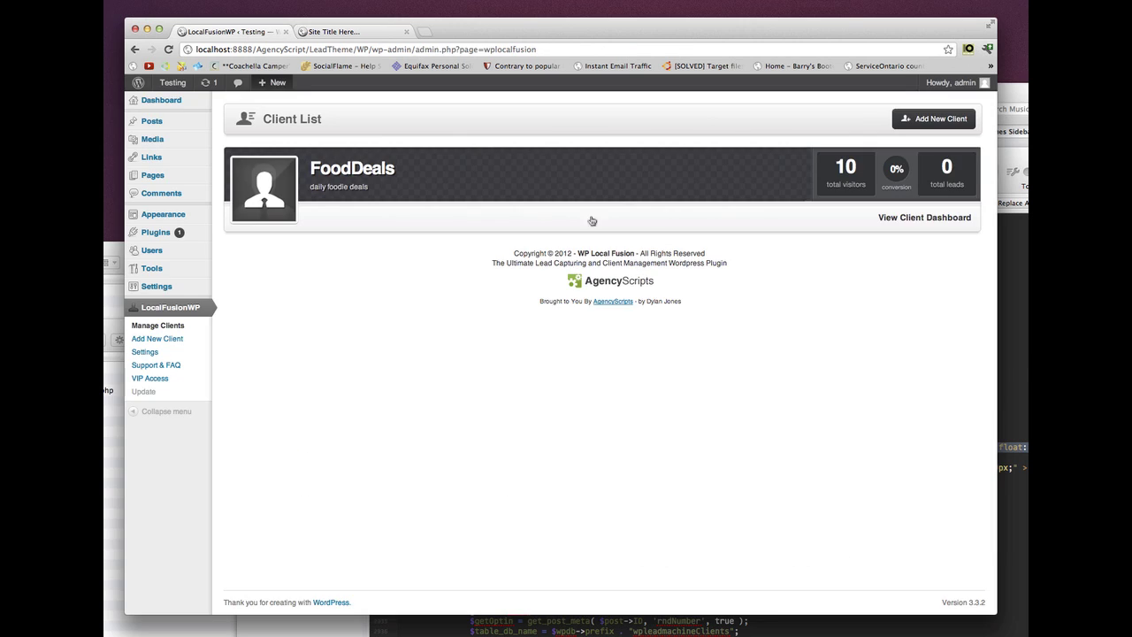
- Create a new client named "Food Clone" with the description "foodies", cloning the FoodDeals campaign
{"action": "left_click", "coordinate": [923, 122]}
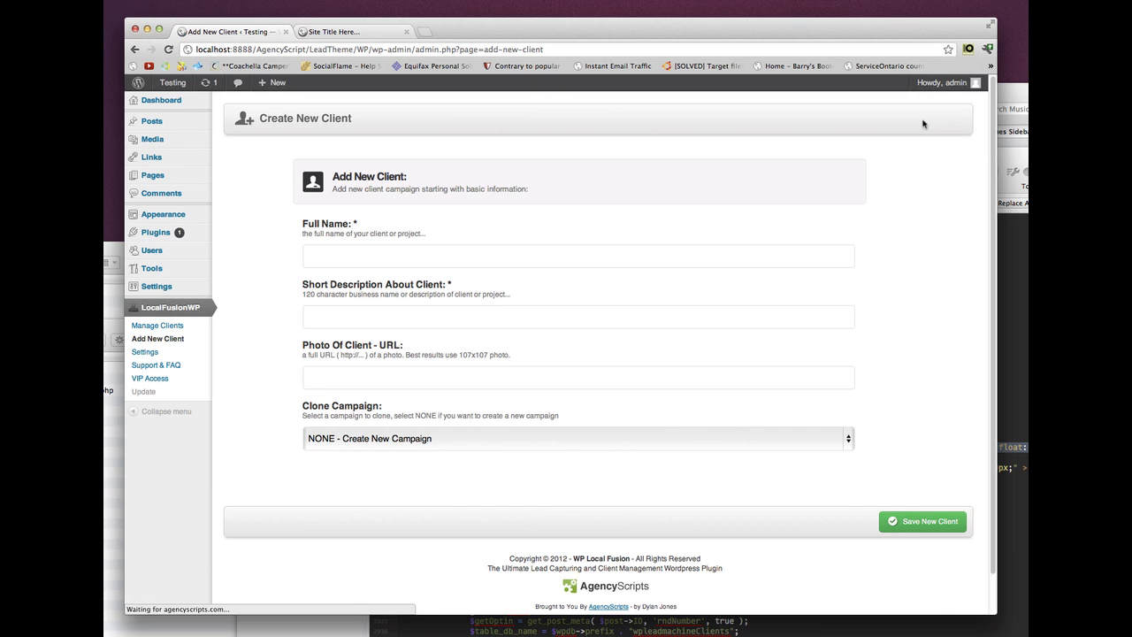
{"action": "left_click", "coordinate": [473, 265]}
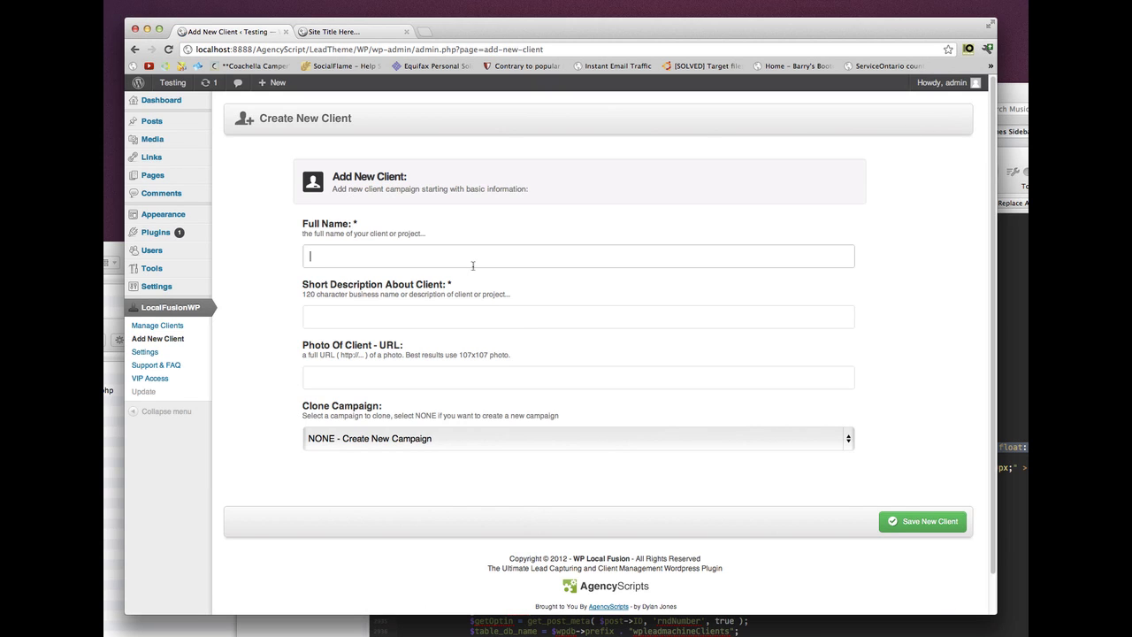
{"action": "type", "text": "Food Clone"}
{"action": "key", "text": "Tab"}
{"action": "type", "text": "food"}
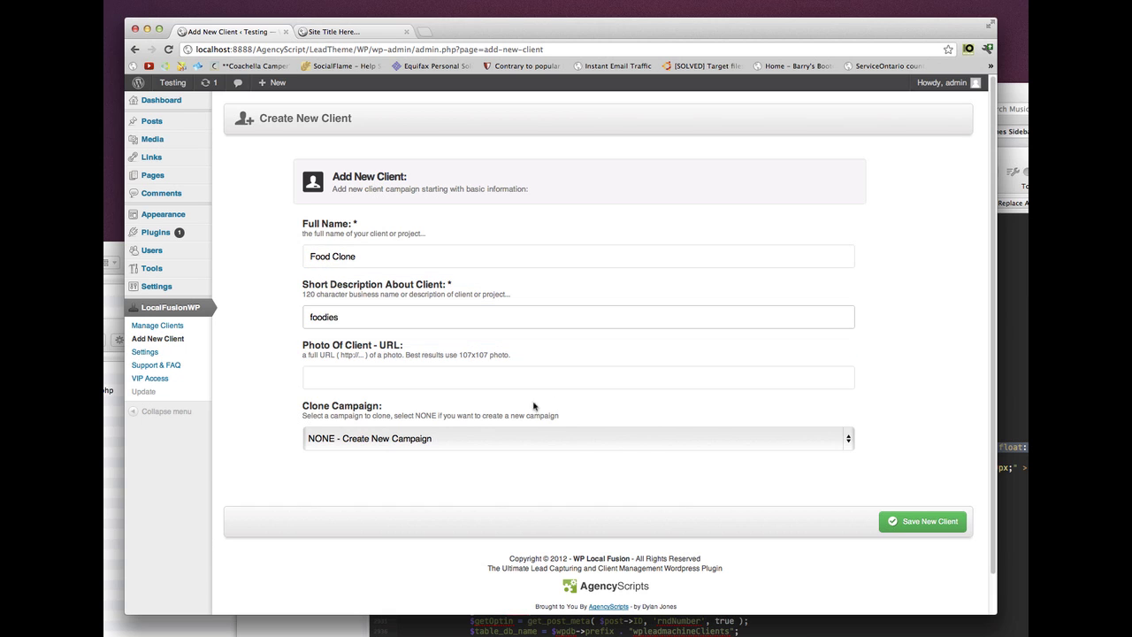
{"action": "left_click", "coordinate": [330, 441]}
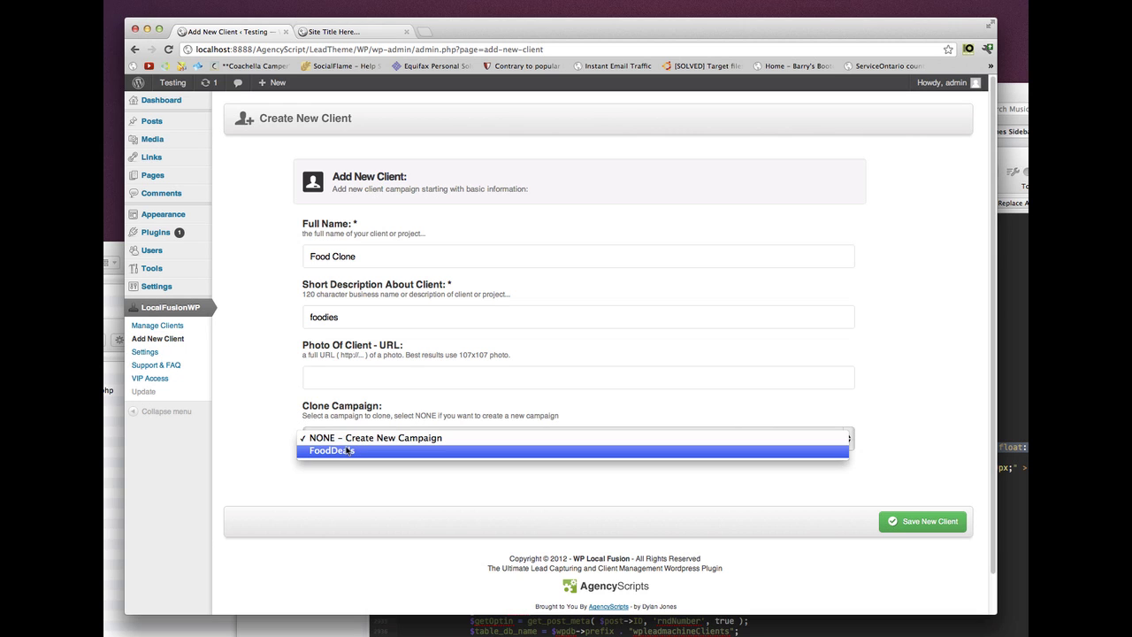
{"action": "left_click", "coordinate": [350, 451]}
{"action": "left_click", "coordinate": [909, 521]}
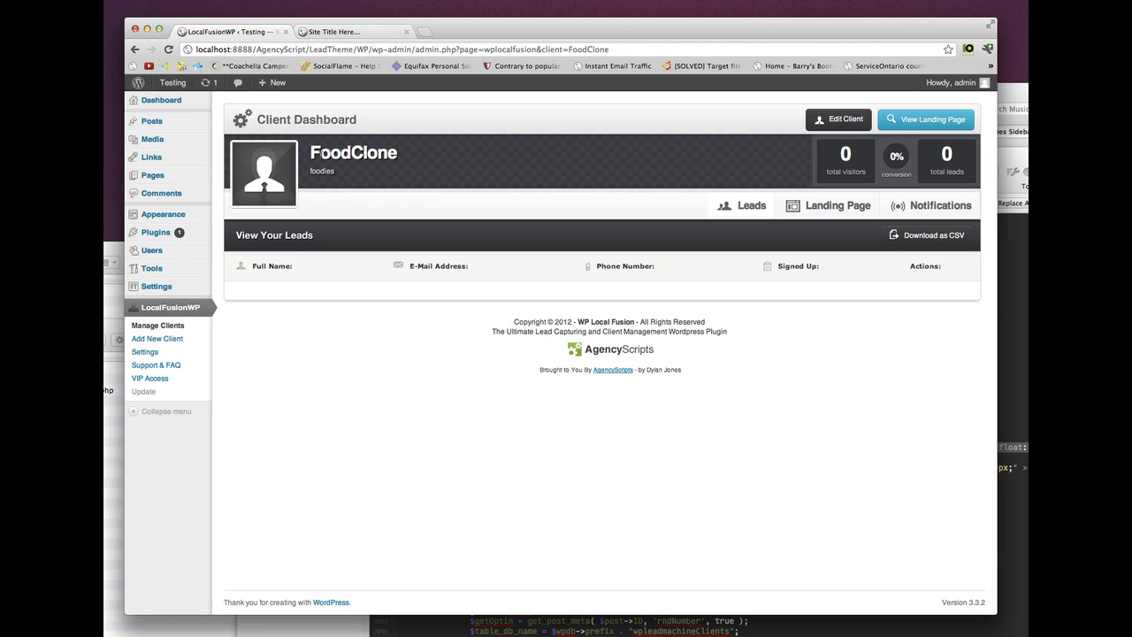
- View the FoodClone landing page and compare it with the original FoodDeals landing page
{"action": "left_click", "coordinate": [946, 122]}
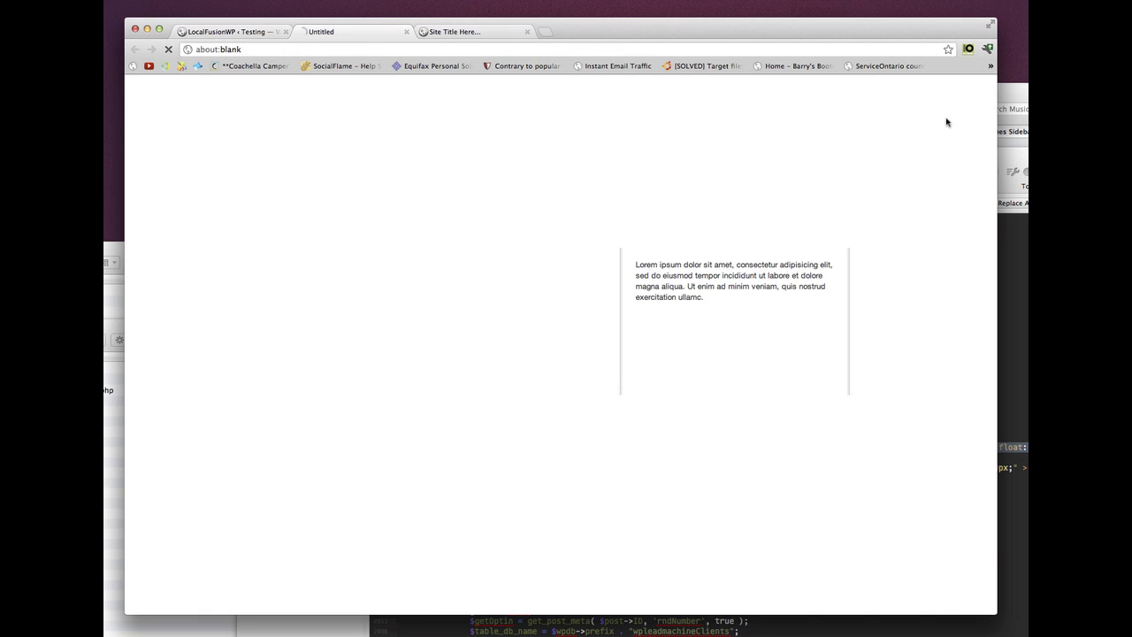
{"action": "scroll", "coordinate": [590, 298], "scroll_direction": "down", "scroll_amount": 5}
{"action": "scroll", "coordinate": [591, 318], "scroll_direction": "up", "scroll_amount": 5}
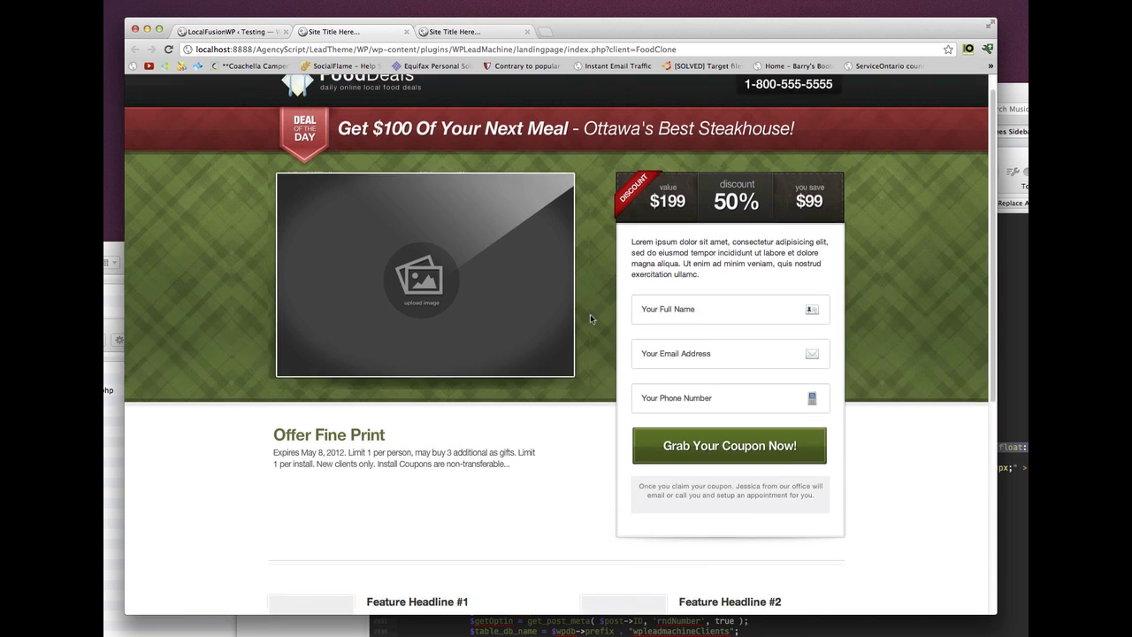
{"action": "scroll", "coordinate": [591, 319], "scroll_direction": "up", "scroll_amount": 1}
{"action": "left_click", "coordinate": [458, 31]}
{"action": "scroll", "coordinate": [571, 298], "scroll_direction": "down", "scroll_amount": 5}
{"action": "scroll", "coordinate": [549, 285], "scroll_direction": "up", "scroll_amount": 5}
{"action": "scroll", "coordinate": [515, 238], "scroll_direction": "down", "scroll_amount": 5}
{"action": "scroll", "coordinate": [518, 329], "scroll_direction": "up", "scroll_amount": 5}
{"action": "key", "text": "ctrl+shift+Tab"}
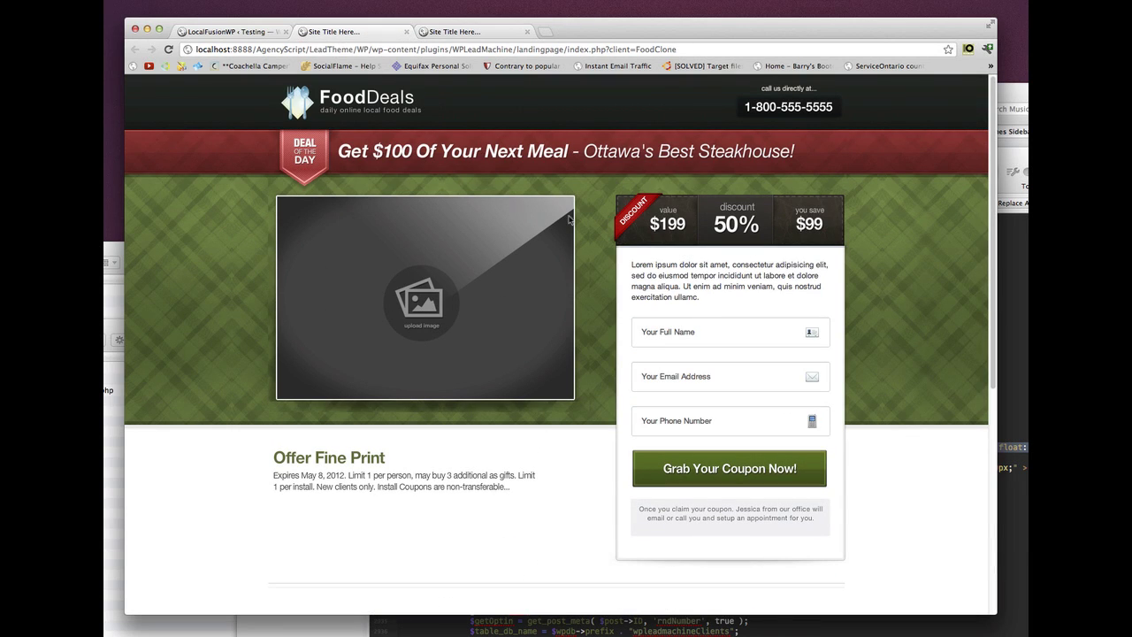
- Set the FoodClone landing page's site title to "FOOD CLONE" and save the page settings
{"action": "left_click", "coordinate": [256, 36]}
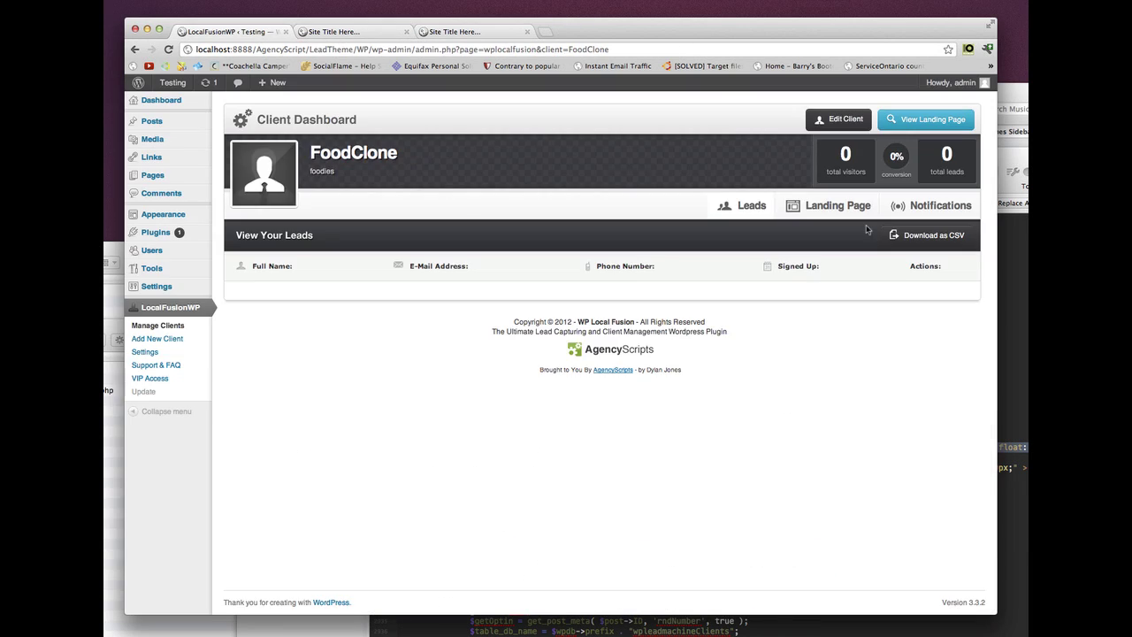
{"action": "left_click", "coordinate": [832, 206]}
{"action": "left_click", "coordinate": [364, 366]}
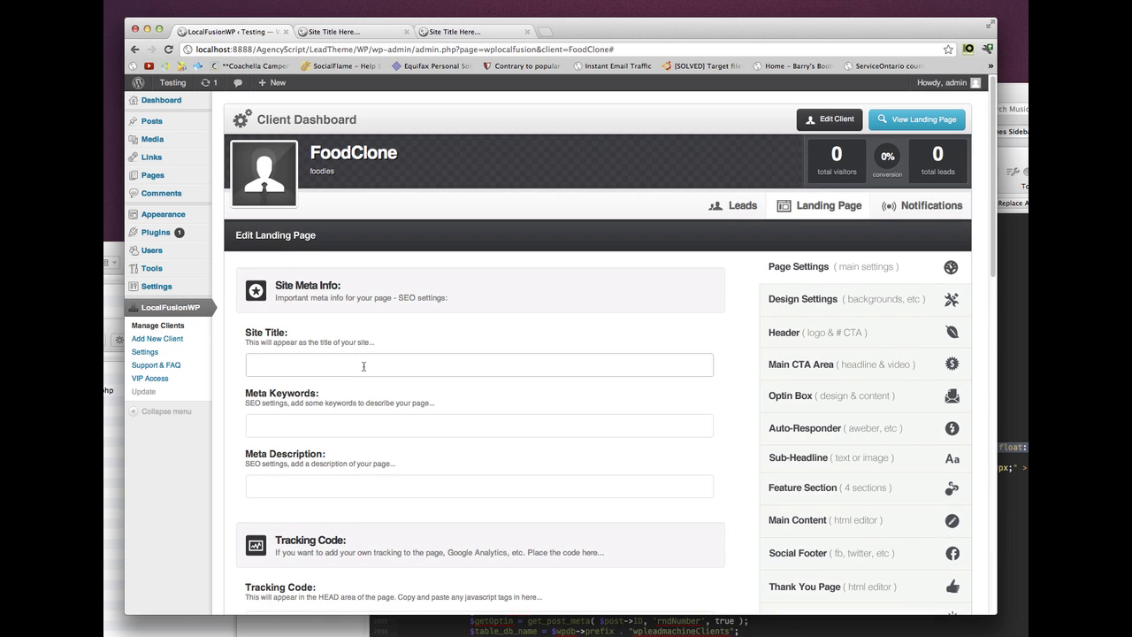
{"action": "type", "text": "FOOD CLONE"}
{"action": "scroll", "coordinate": [507, 411], "scroll_direction": "down", "scroll_amount": 1}
{"action": "scroll", "coordinate": [508, 411], "scroll_direction": "down", "scroll_amount": 15}
{"action": "left_click", "coordinate": [880, 518]}
{"action": "left_click_drag", "start_coordinate": [385, 411], "coordinate": [266, 329]}
{"action": "scroll", "coordinate": [371, 310], "scroll_direction": "up", "scroll_amount": 4}
- Reload the FoodClone landing page and compare its site title with that of the FoodDeals page
{"action": "left_click", "coordinate": [334, 31]}
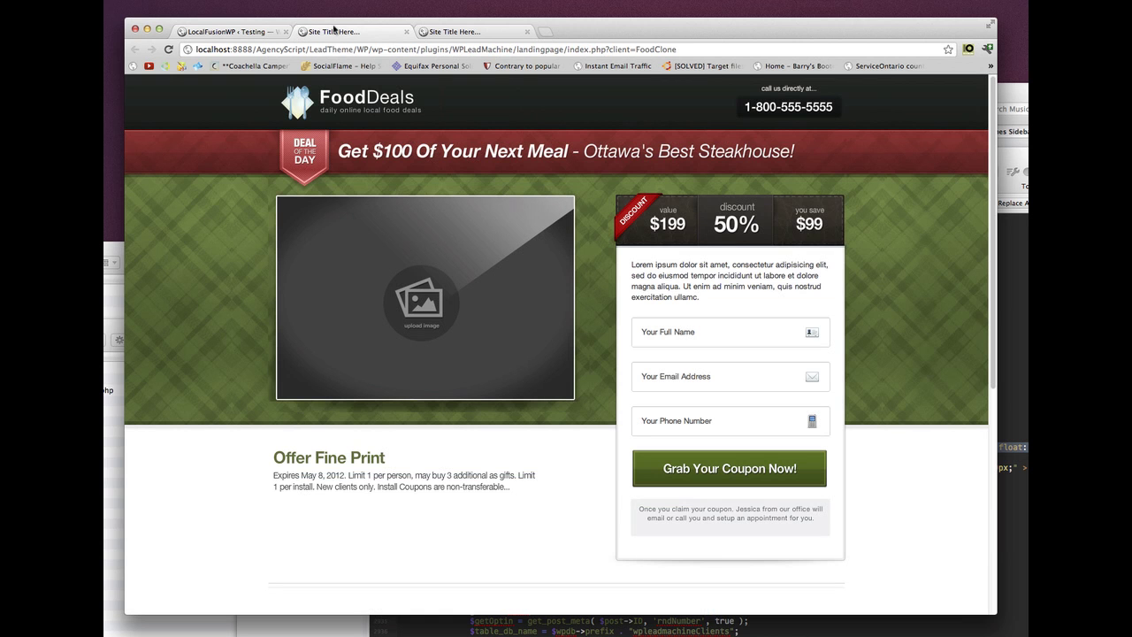
{"action": "key", "text": "super+r"}
{"action": "key", "text": "ctrl+Tab"}
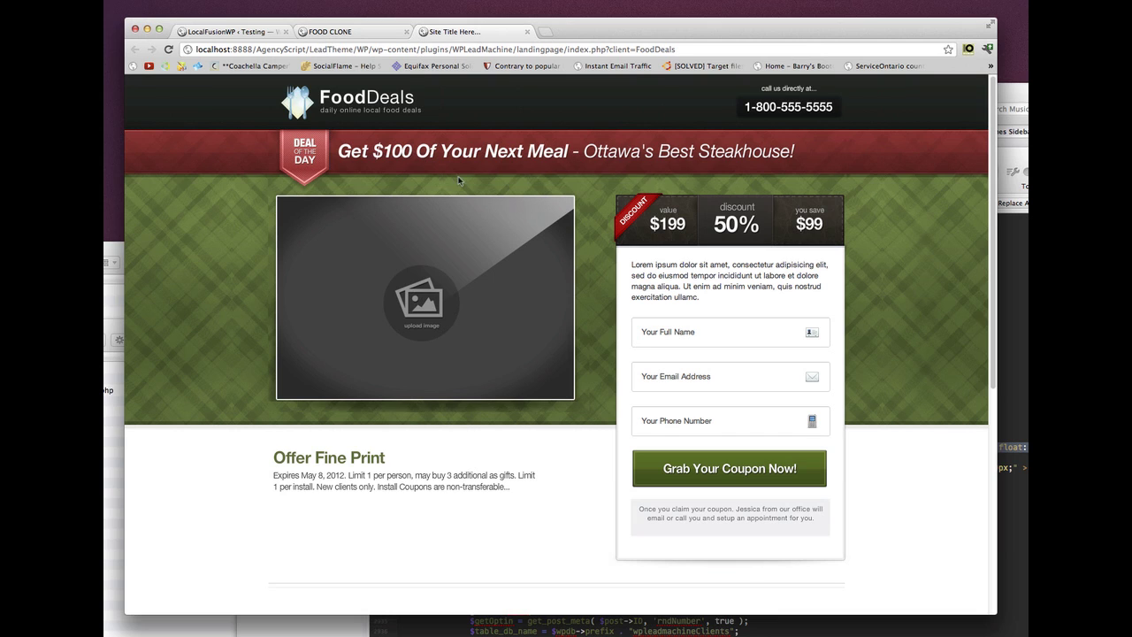
{"action": "key", "text": "ctrl+shift+Tab"}
{"action": "key", "text": "ctrl+Tab"}
{"action": "key", "text": "ctrl+shift+Tab"}
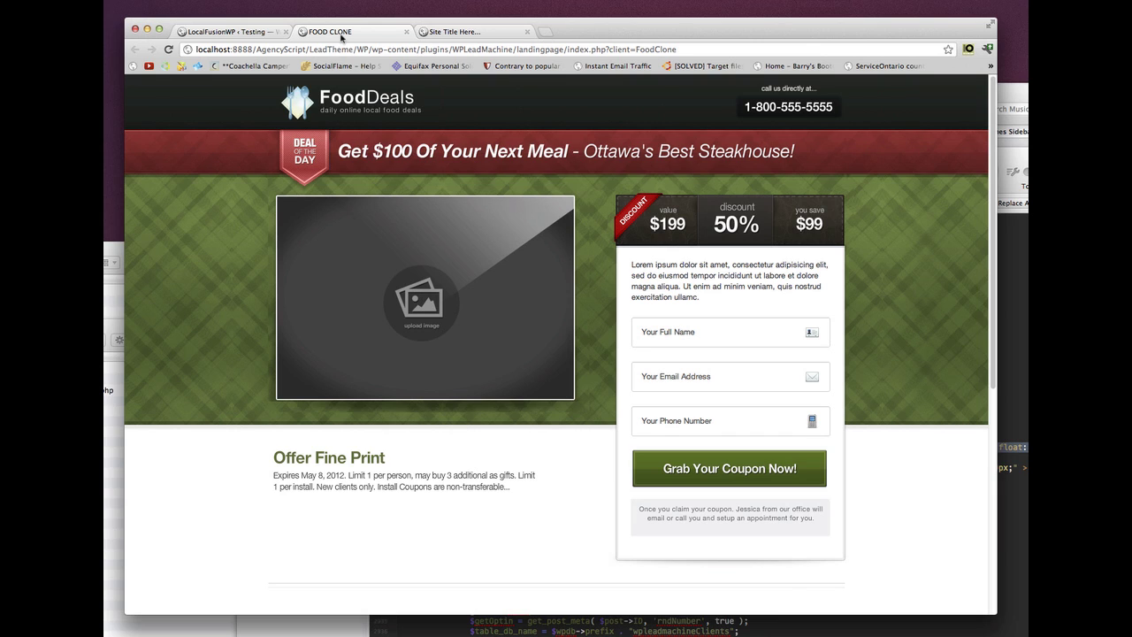
- Close both landing page previews and return to the FoodClone dashboard
{"action": "left_click", "coordinate": [406, 34]}
{"action": "left_click", "coordinate": [406, 34]}
{"action": "scroll", "coordinate": [270, 124], "scroll_direction": "up", "scroll_amount": 10}
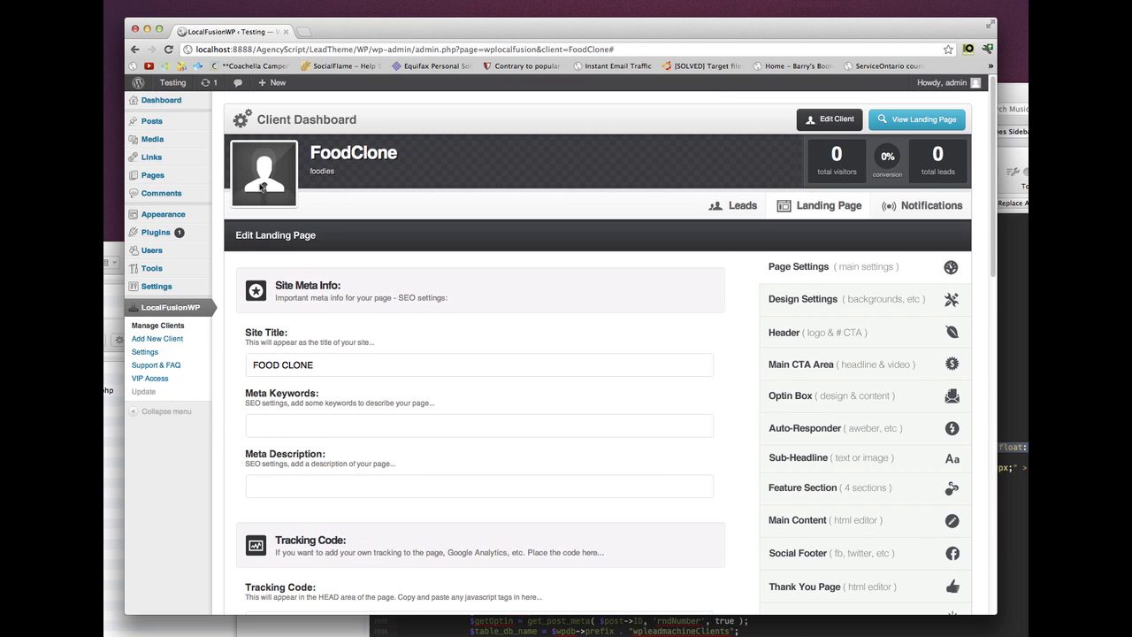
- Reset the visitor views of the FoodDeals client in its client details
{"action": "left_click", "coordinate": [160, 326]}
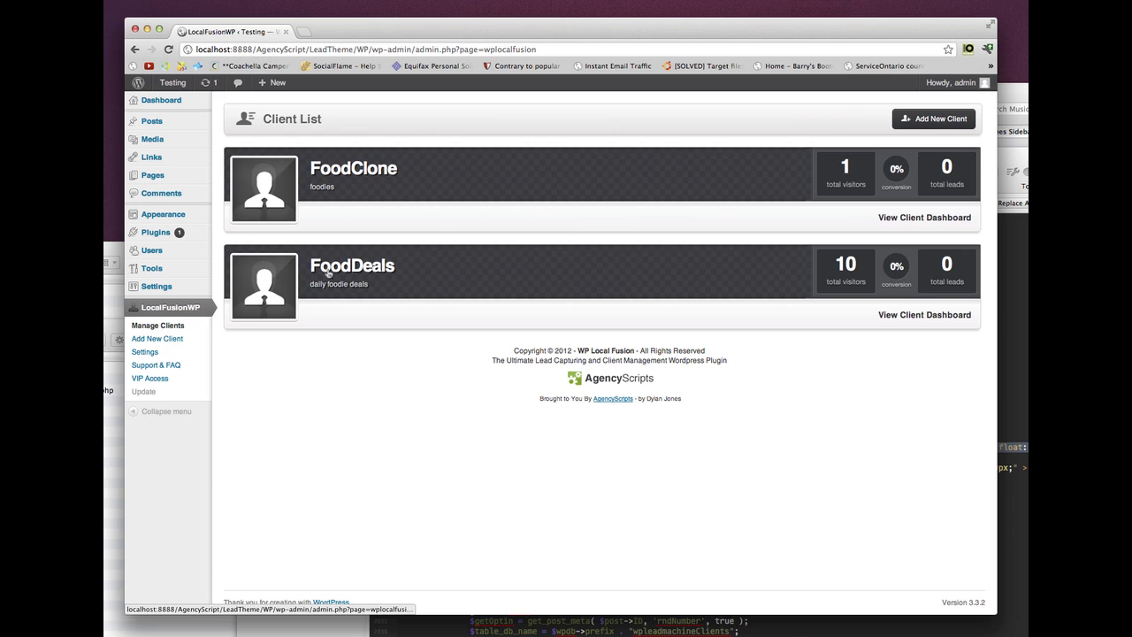
{"action": "double_click", "coordinate": [842, 264]}
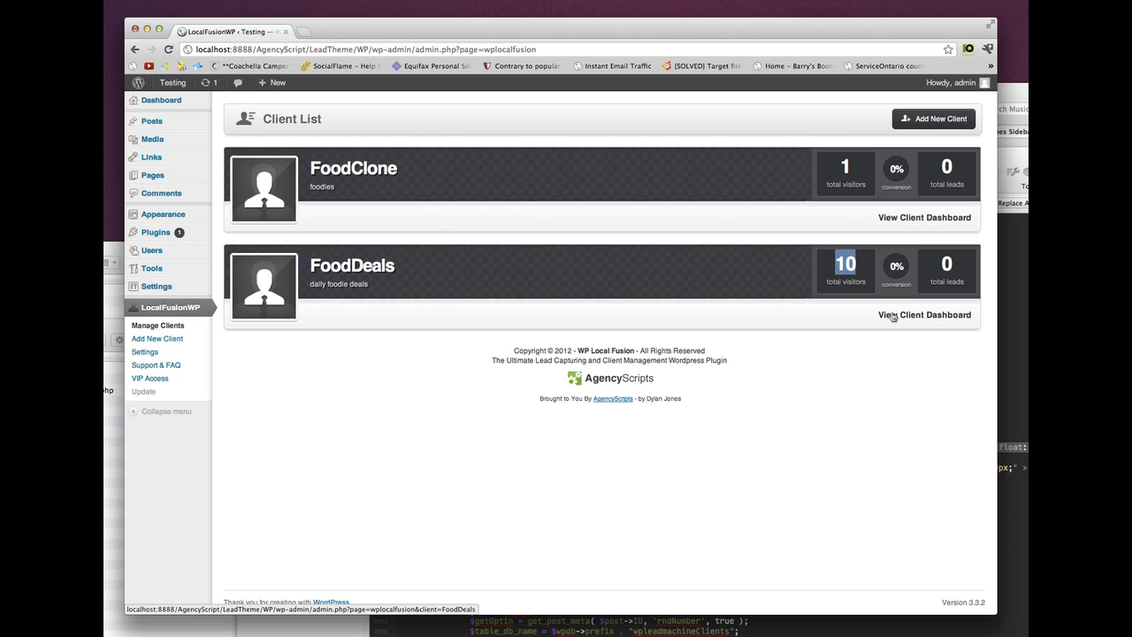
{"action": "left_click", "coordinate": [893, 317]}
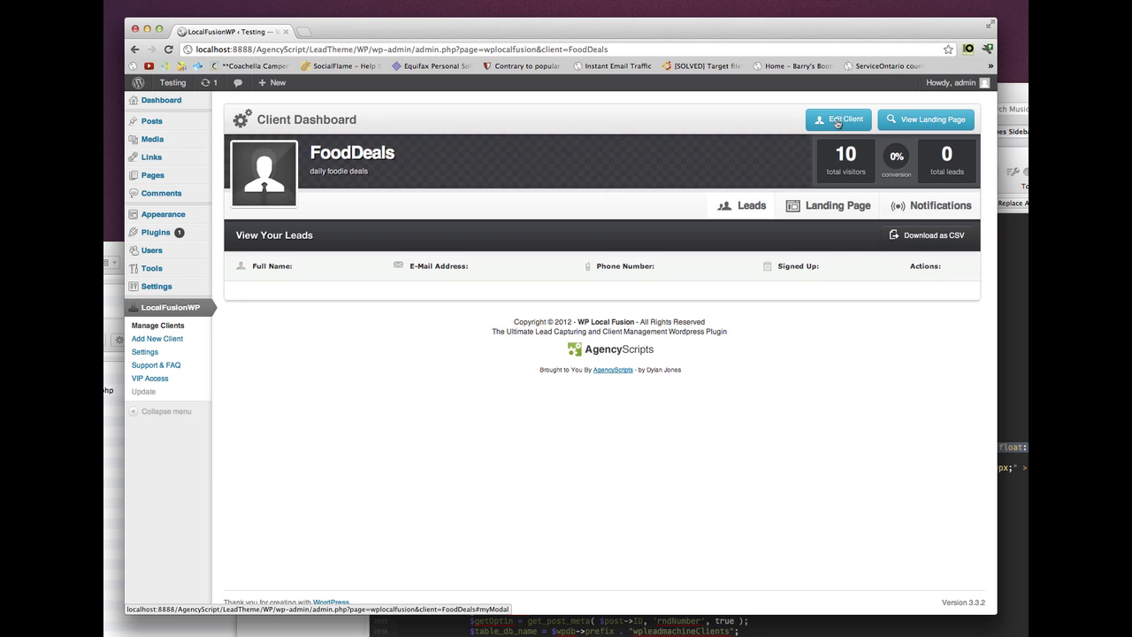
{"action": "left_click", "coordinate": [837, 123]}
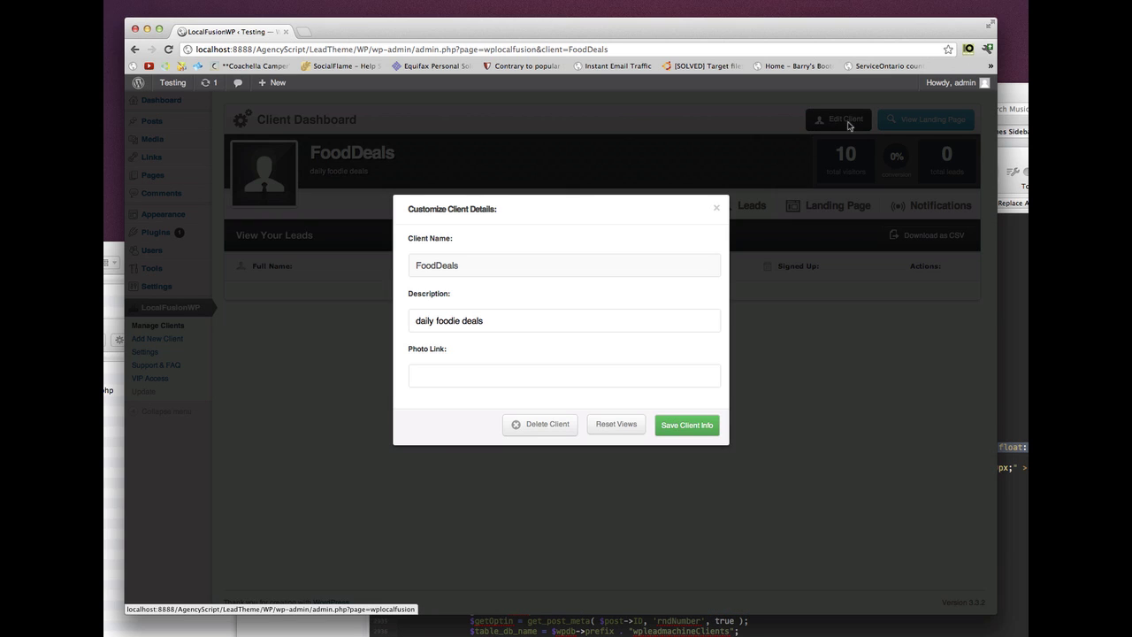
{"action": "left_click", "coordinate": [618, 431]}
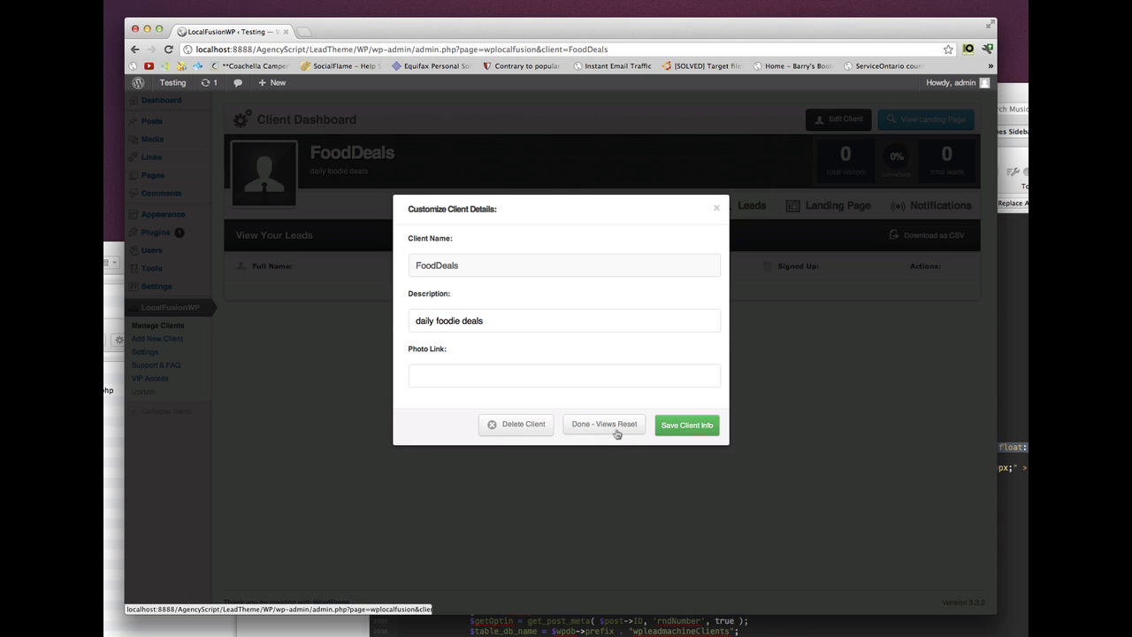
{"action": "left_click", "coordinate": [717, 210]}
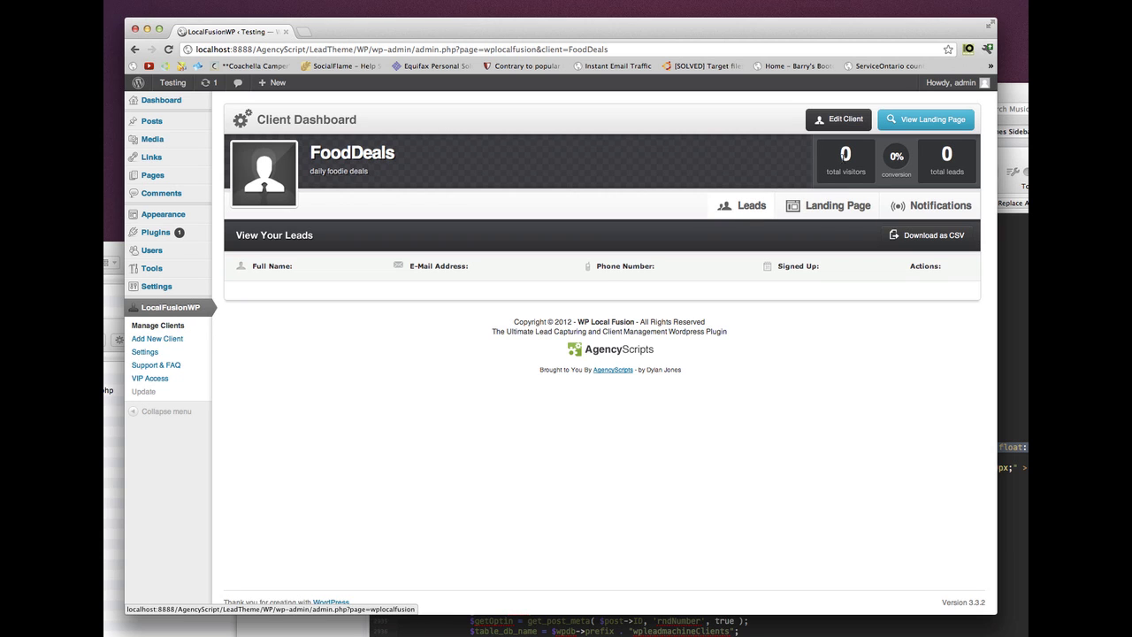
- Delete the FoodDeals client through its client details
{"action": "left_click", "coordinate": [166, 326]}
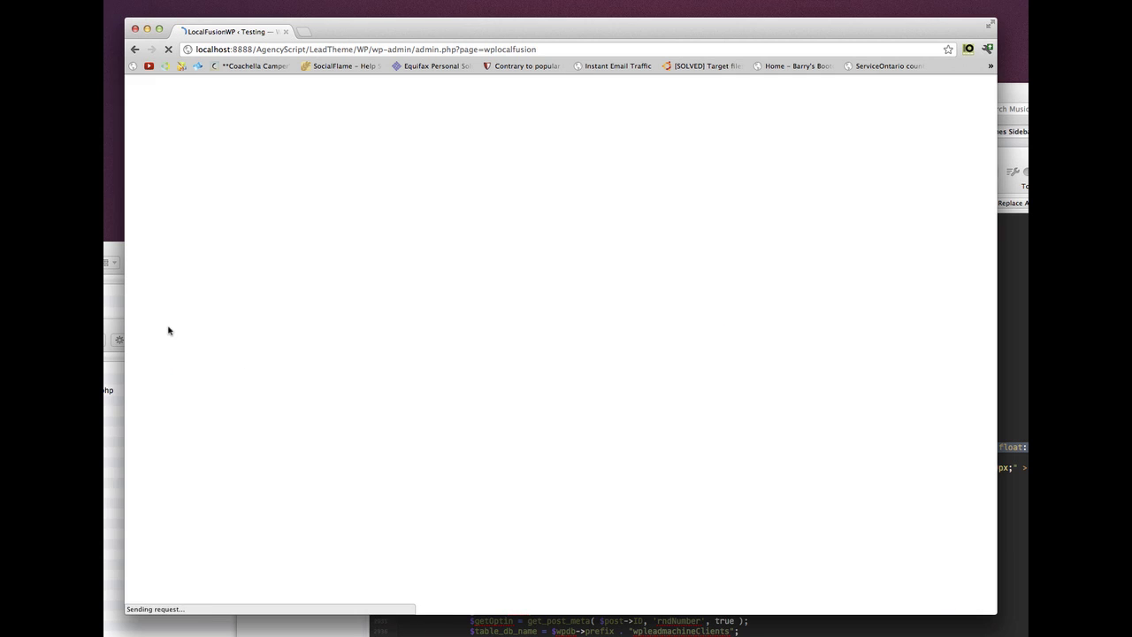
{"action": "left_click", "coordinate": [901, 317]}
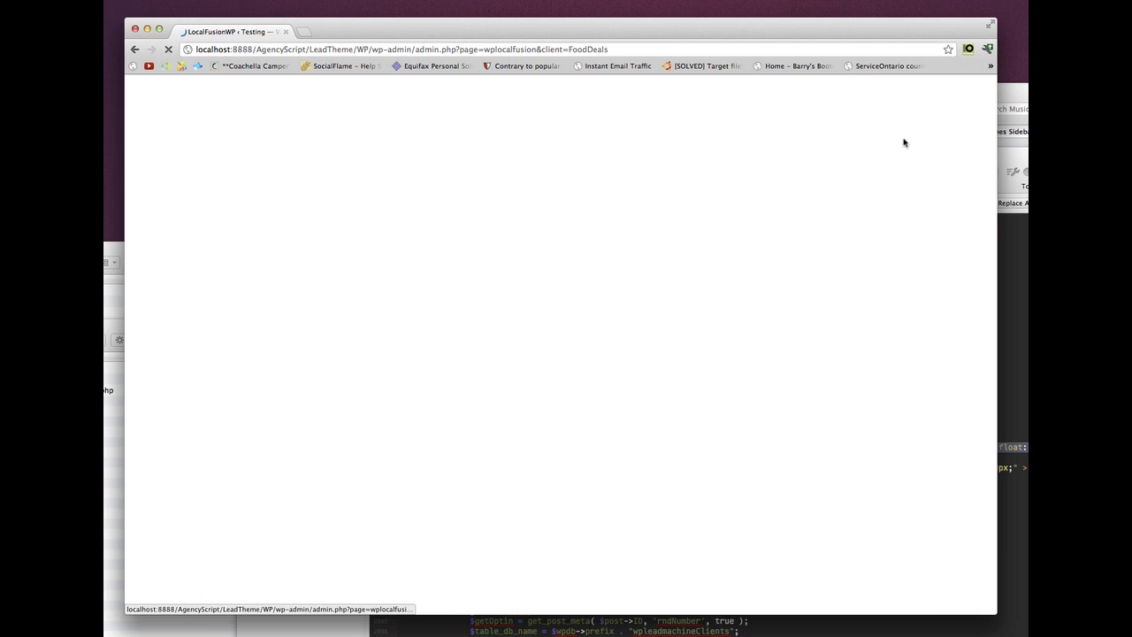
{"action": "left_click", "coordinate": [862, 126]}
{"action": "left_click", "coordinate": [557, 425]}
{"action": "left_click", "coordinate": [720, 197]}
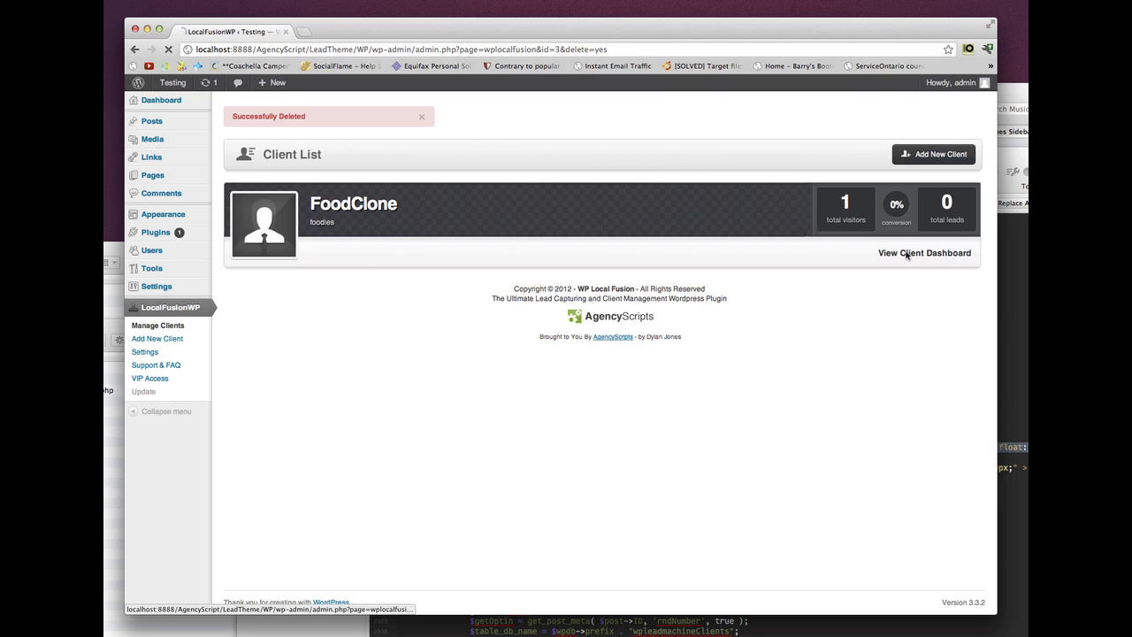
- Delete the FoodClone client through its client details and dismiss the deletion notice
{"action": "left_click", "coordinate": [908, 255]}
{"action": "left_click", "coordinate": [839, 119]}
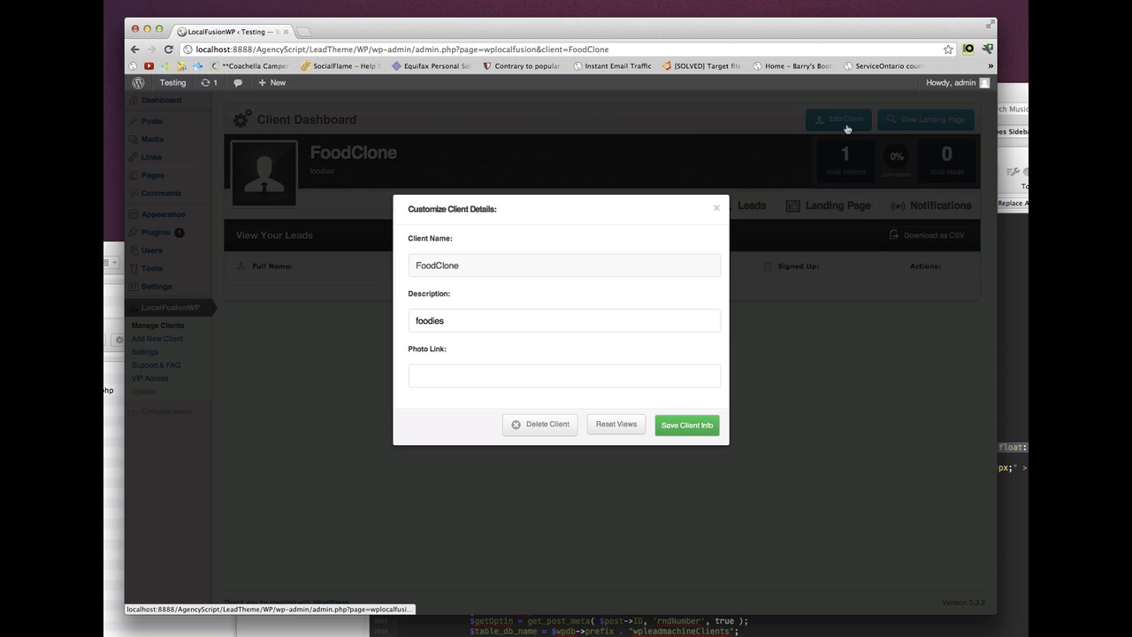
{"action": "left_click", "coordinate": [546, 426]}
{"action": "left_click", "coordinate": [718, 196]}
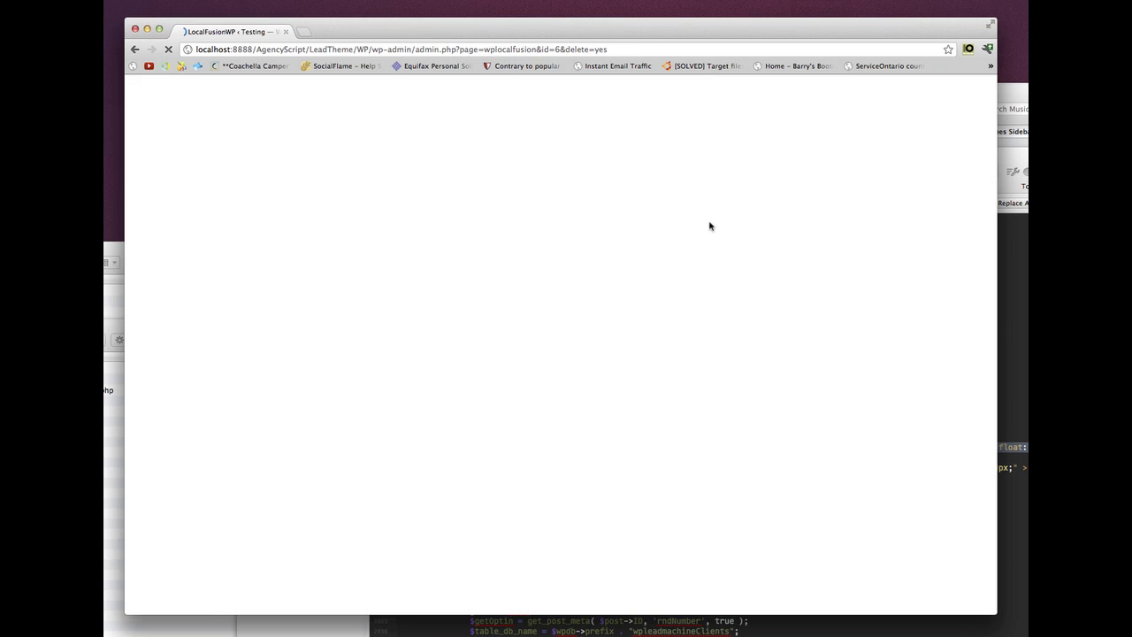
{"action": "left_click", "coordinate": [422, 116]}
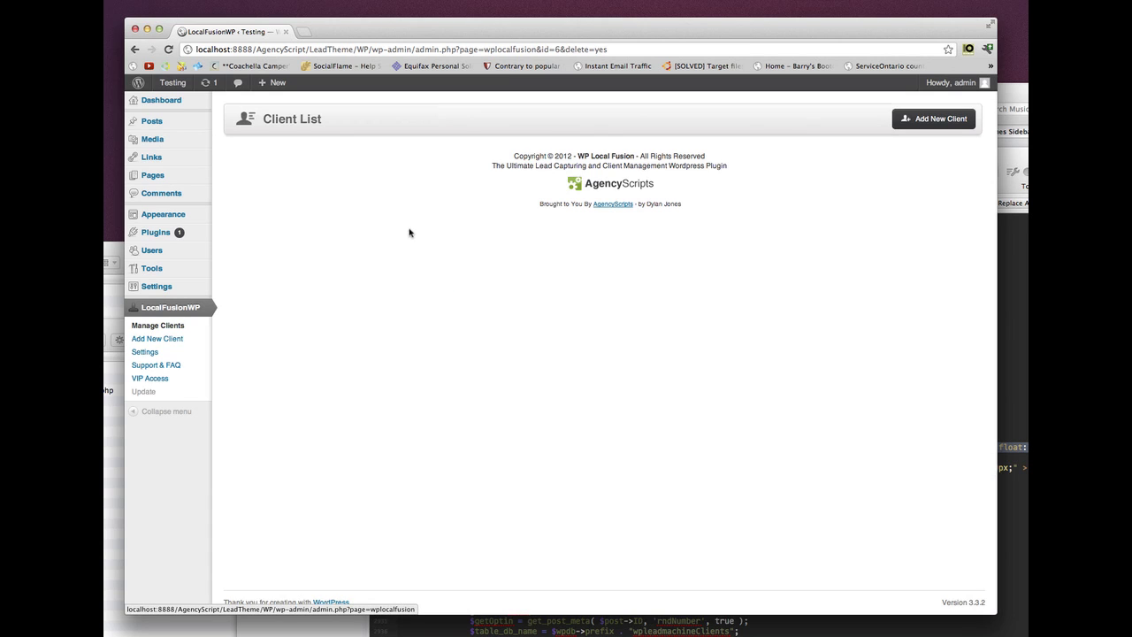
- Create a new client named Travel Deals with the description "travel site" and no cloned campaign
{"action": "left_click", "coordinate": [934, 119]}
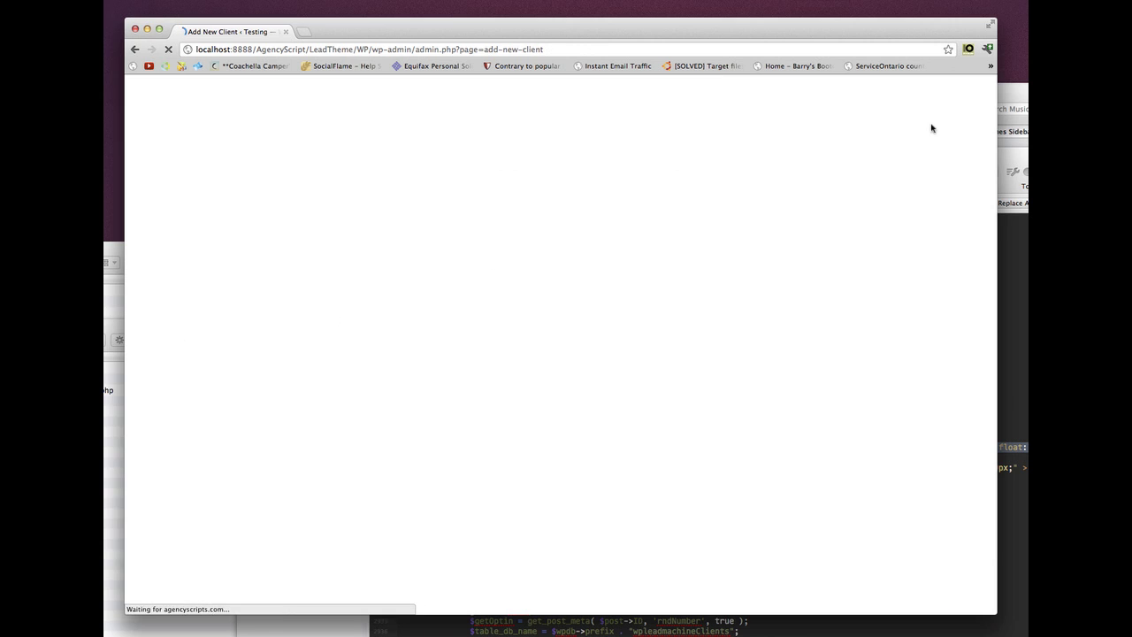
{"action": "left_click", "coordinate": [319, 258]}
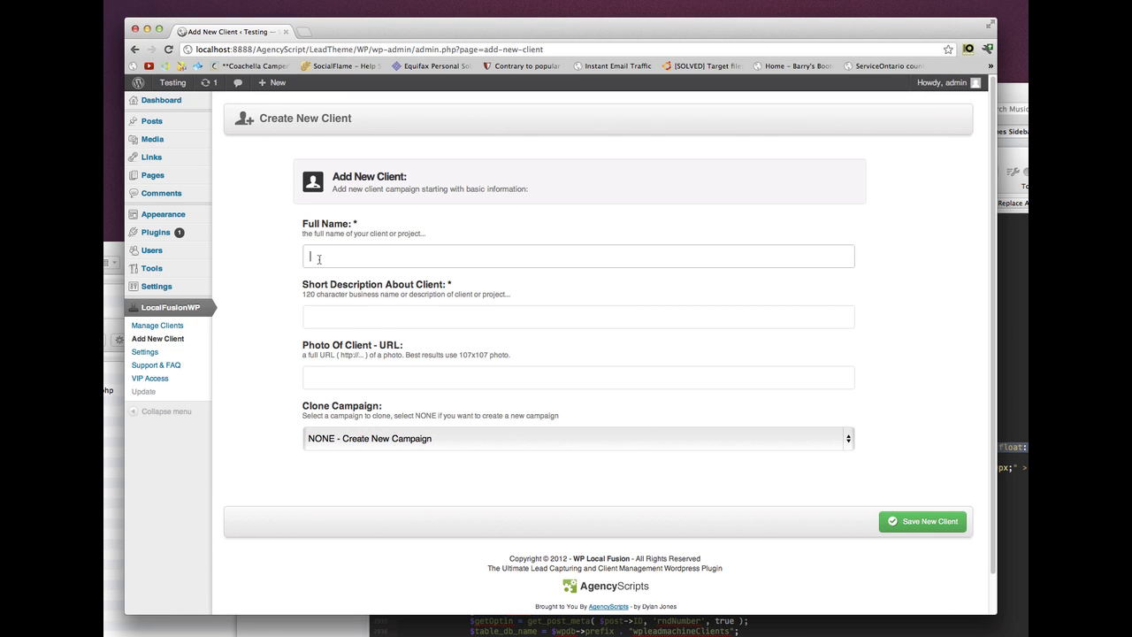
{"action": "type", "text": "Travel Deals"}
{"action": "key", "text": "Tab"}
{"action": "type", "text": "travel site"}
{"action": "left_click", "coordinate": [582, 439]}
{"action": "left_click", "coordinate": [623, 459]}
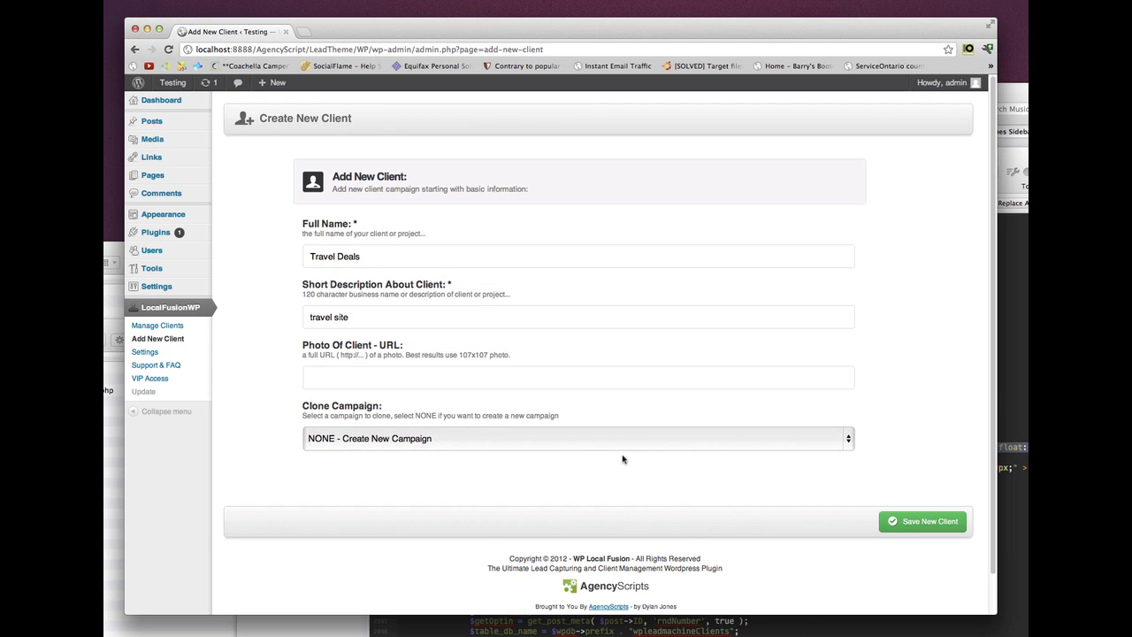
{"action": "left_click", "coordinate": [905, 529]}
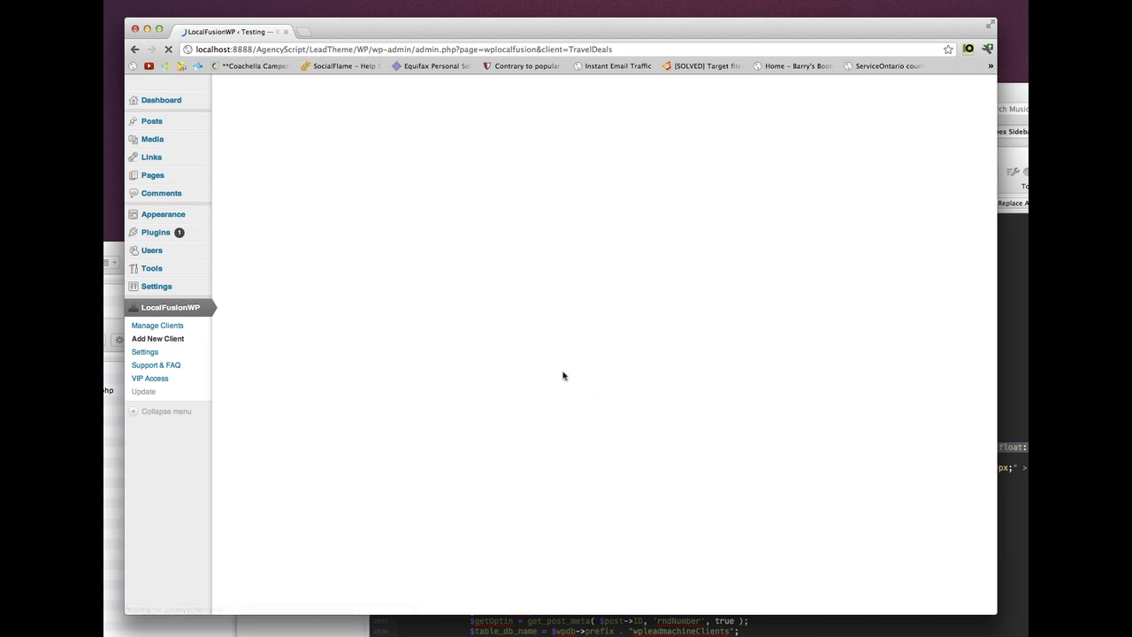
- Find the Travel Niche Package among the VIP design packages and launch its visual editor
{"action": "left_click", "coordinate": [152, 379]}
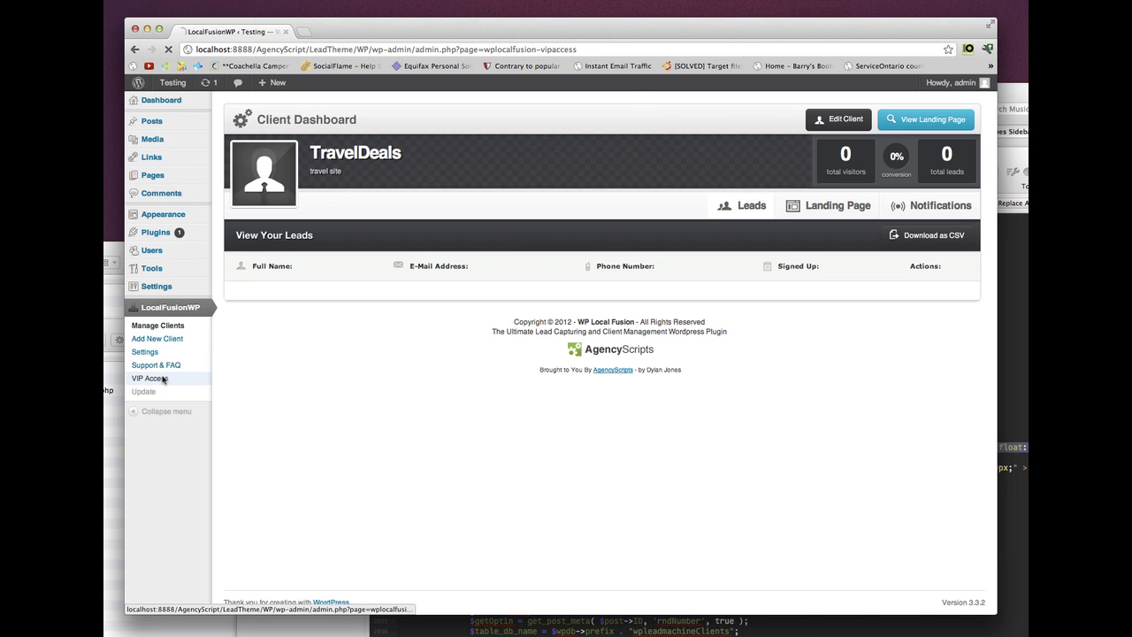
{"action": "scroll", "coordinate": [292, 359], "scroll_direction": "down", "scroll_amount": 12}
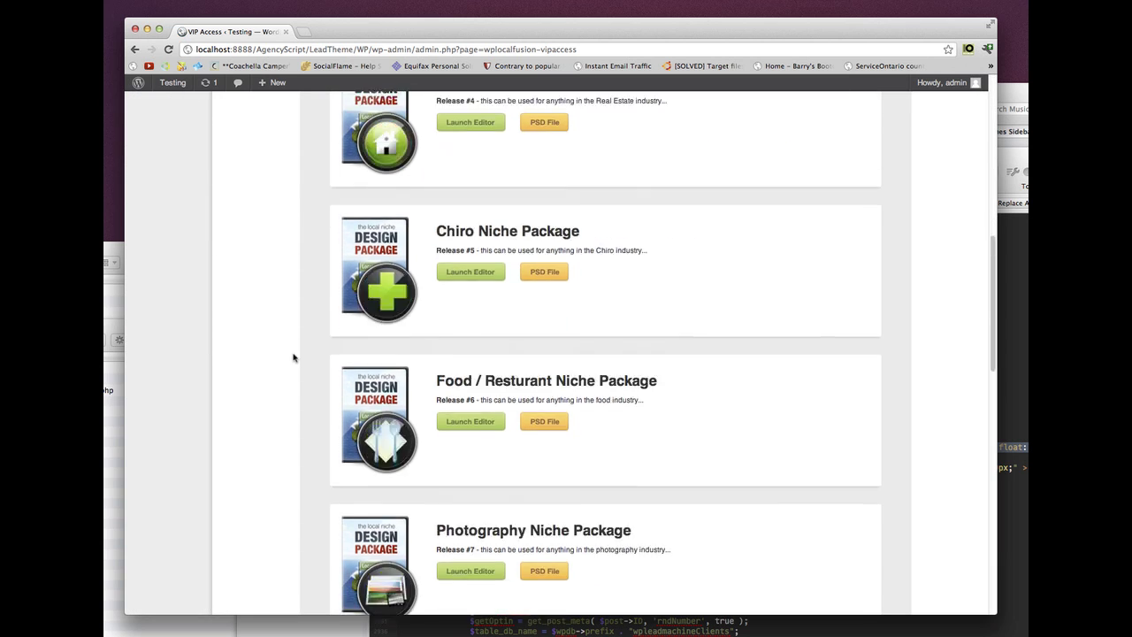
{"action": "scroll", "coordinate": [328, 377], "scroll_direction": "down", "scroll_amount": 3}
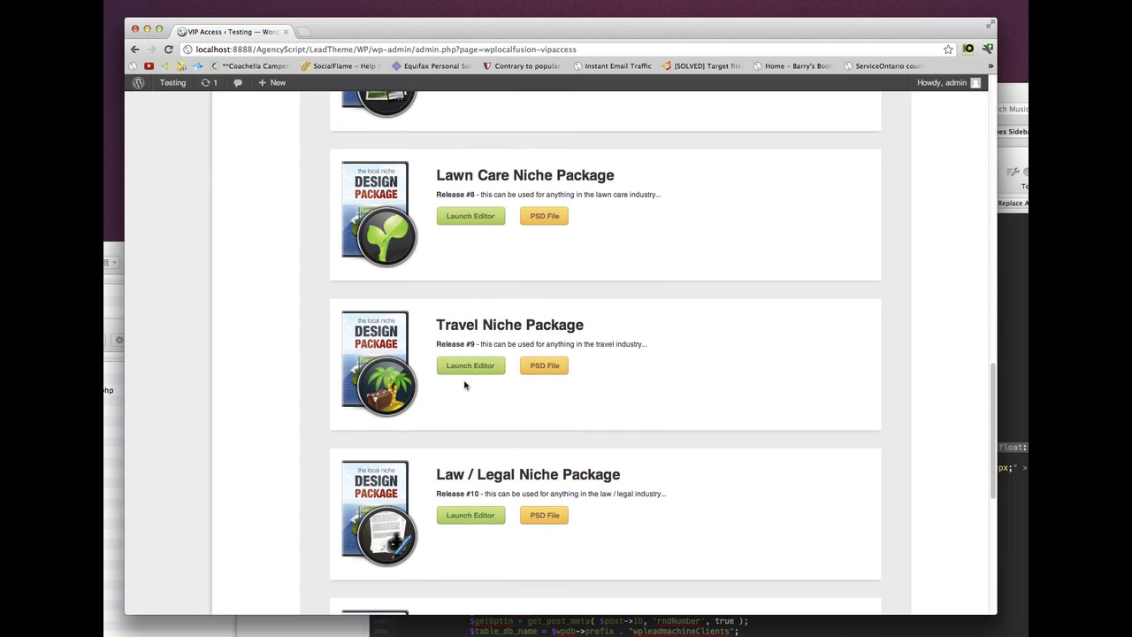
{"action": "left_click", "coordinate": [467, 365]}
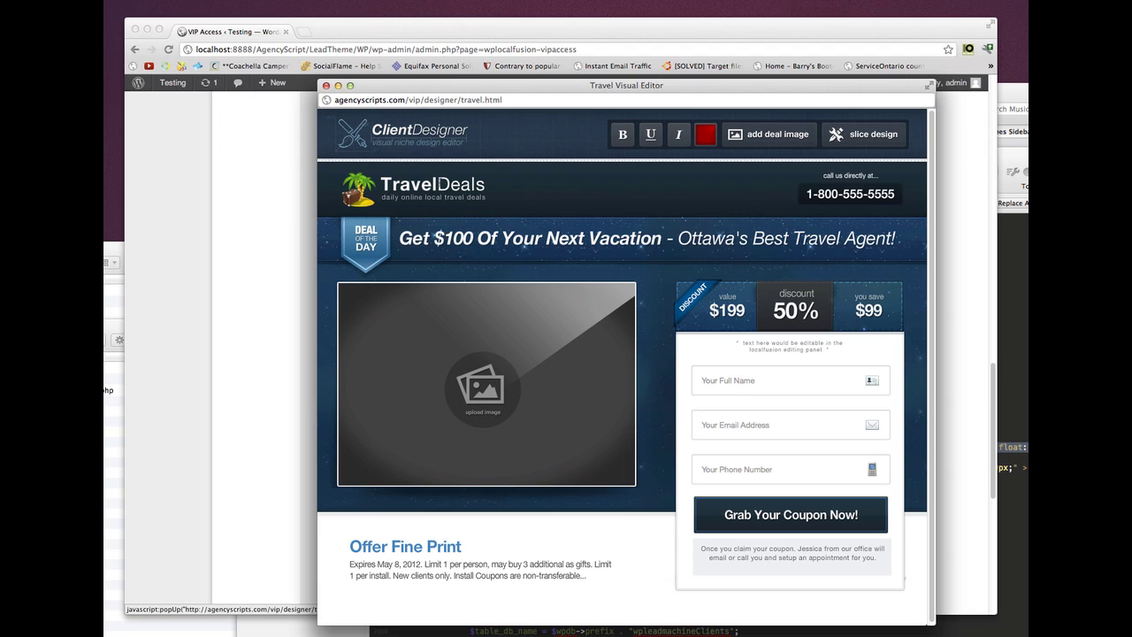
- Select the TravelDeals logo text in the visual editor and choose light blue as the text colour
{"action": "left_click", "coordinate": [485, 184]}
{"action": "left_click", "coordinate": [705, 134]}
{"action": "left_click", "coordinate": [789, 201]}
{"action": "left_click_drag", "start_coordinate": [789, 200], "coordinate": [787, 204]}
{"action": "left_click_drag", "start_coordinate": [802, 263], "coordinate": [836, 264]}
{"action": "left_click", "coordinate": [811, 164]}
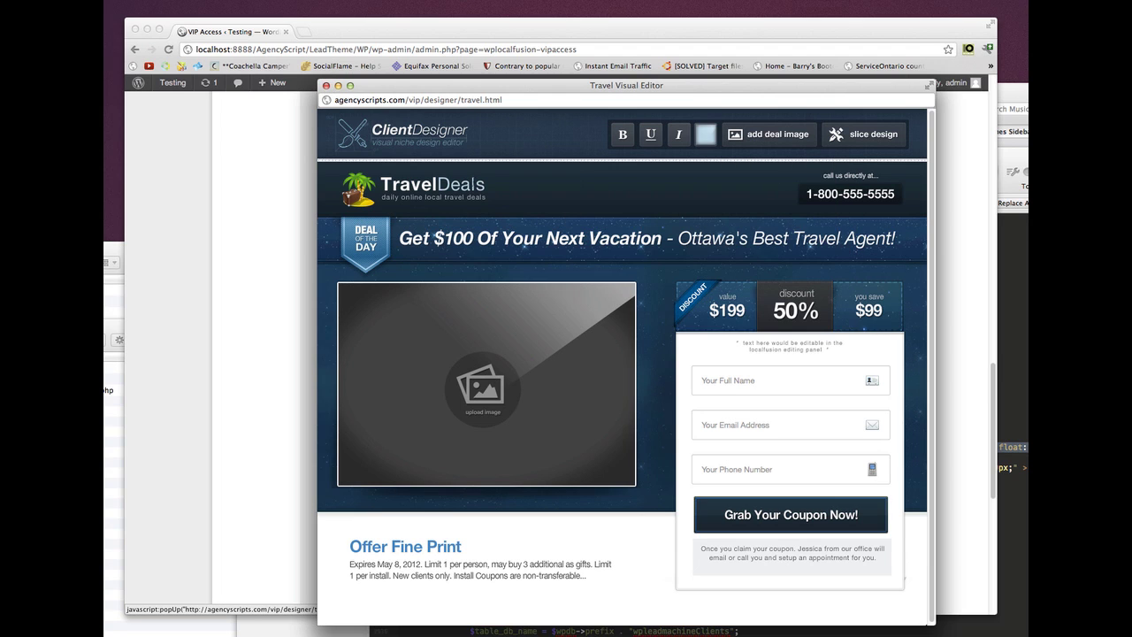
- Slice the travel design, copy its export code to the clipboard and close the visual editor
{"action": "left_click", "coordinate": [842, 137]}
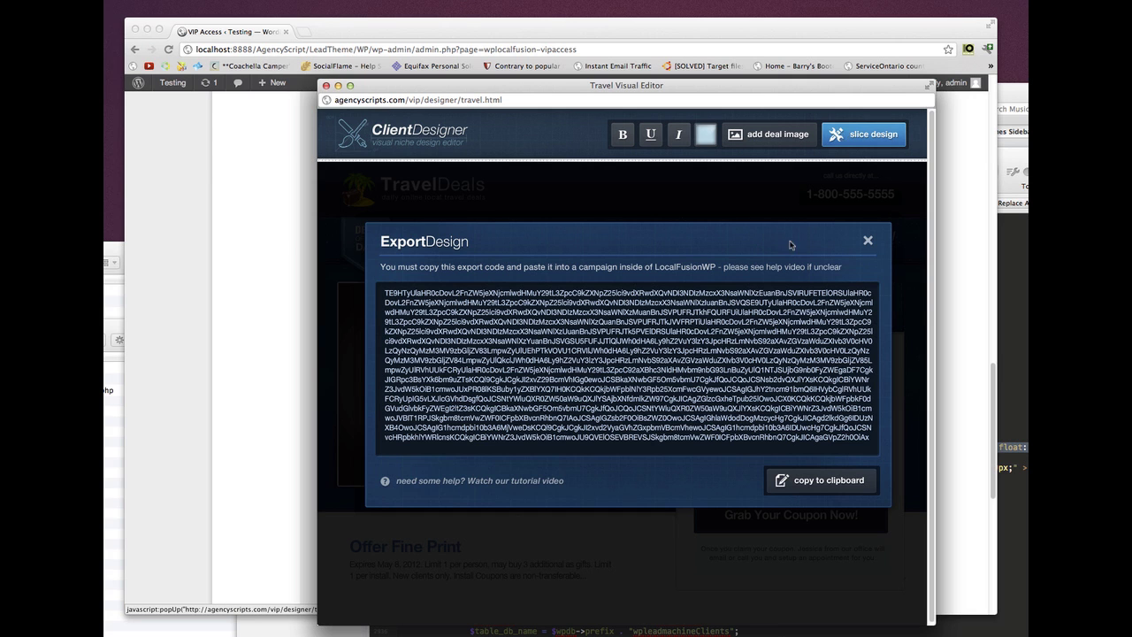
{"action": "left_click", "coordinate": [821, 480]}
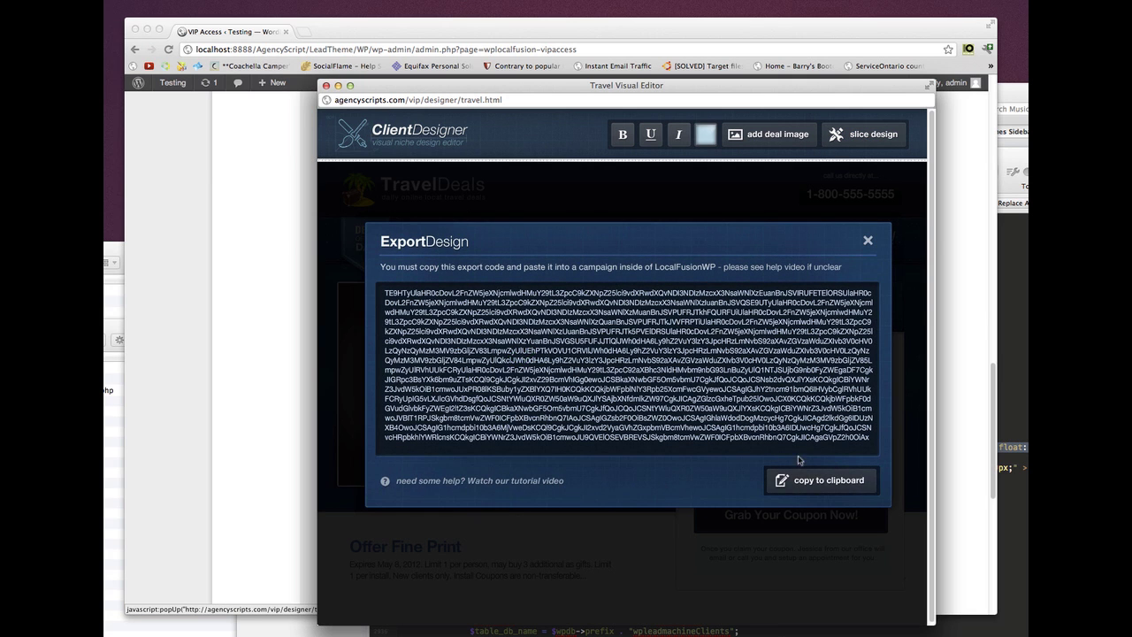
{"action": "left_click", "coordinate": [326, 86]}
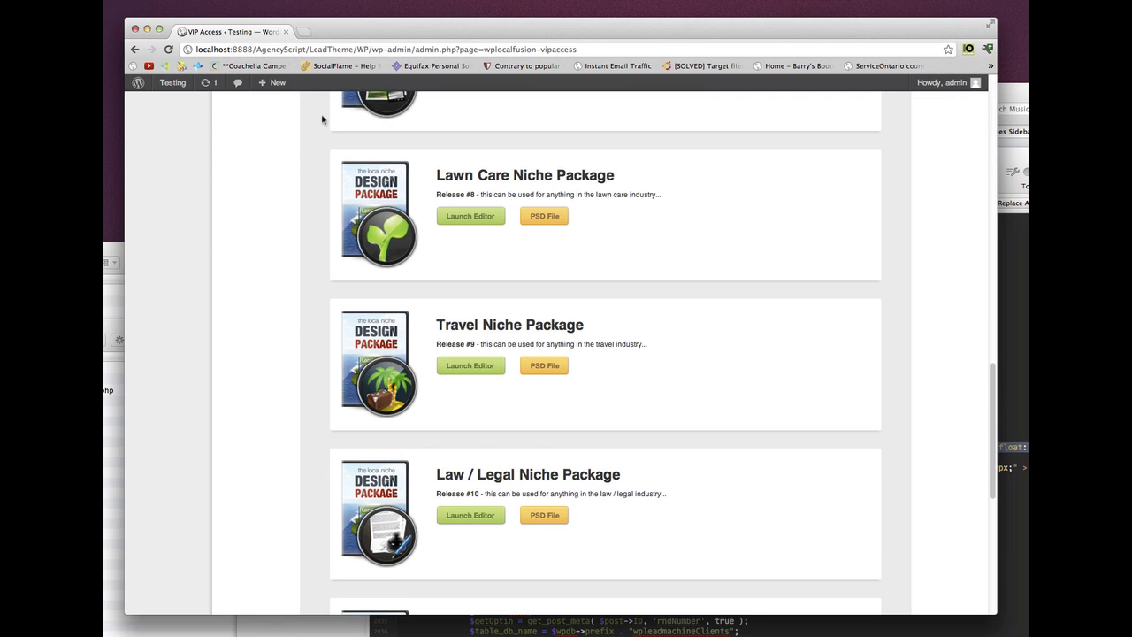
- Open the Visual Designer import section in the TravelDeals client's landing page settings
{"action": "scroll", "coordinate": [280, 319], "scroll_direction": "up", "scroll_amount": 15}
{"action": "left_click", "coordinate": [159, 299]}
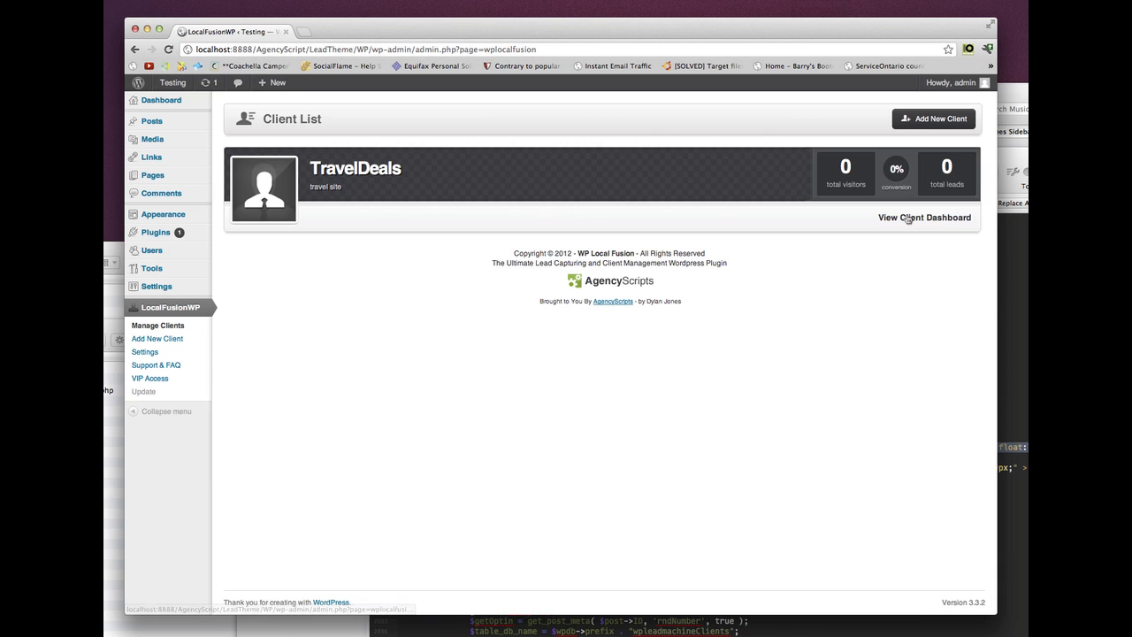
{"action": "left_click", "coordinate": [908, 218]}
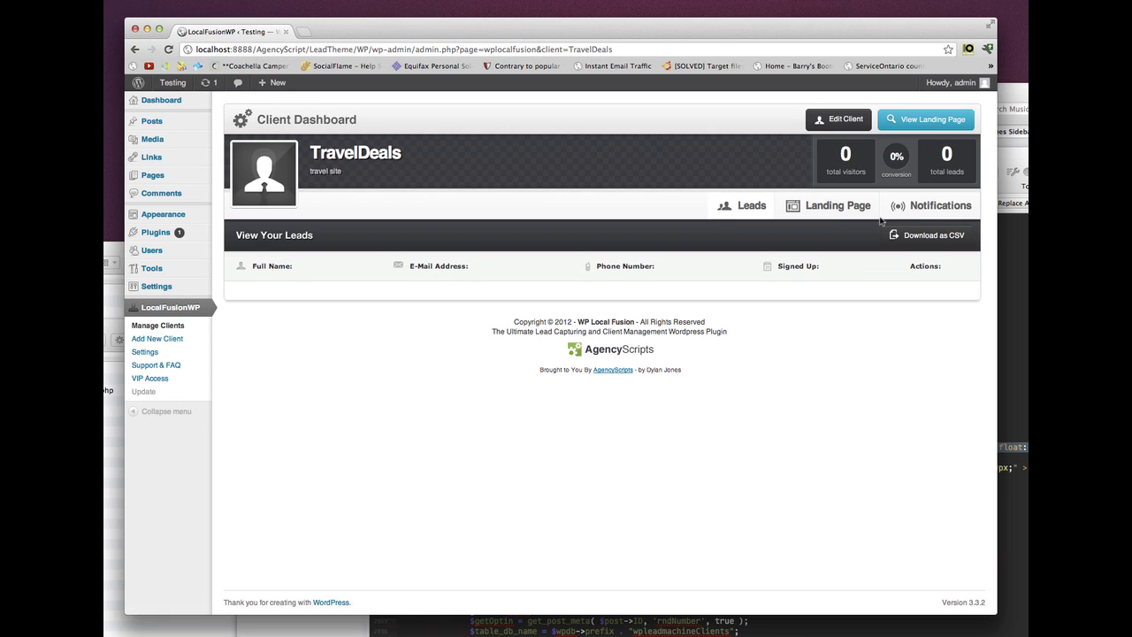
{"action": "left_click", "coordinate": [832, 206]}
{"action": "scroll", "coordinate": [821, 399], "scroll_direction": "down", "scroll_amount": 3}
{"action": "left_click", "coordinate": [807, 497]}
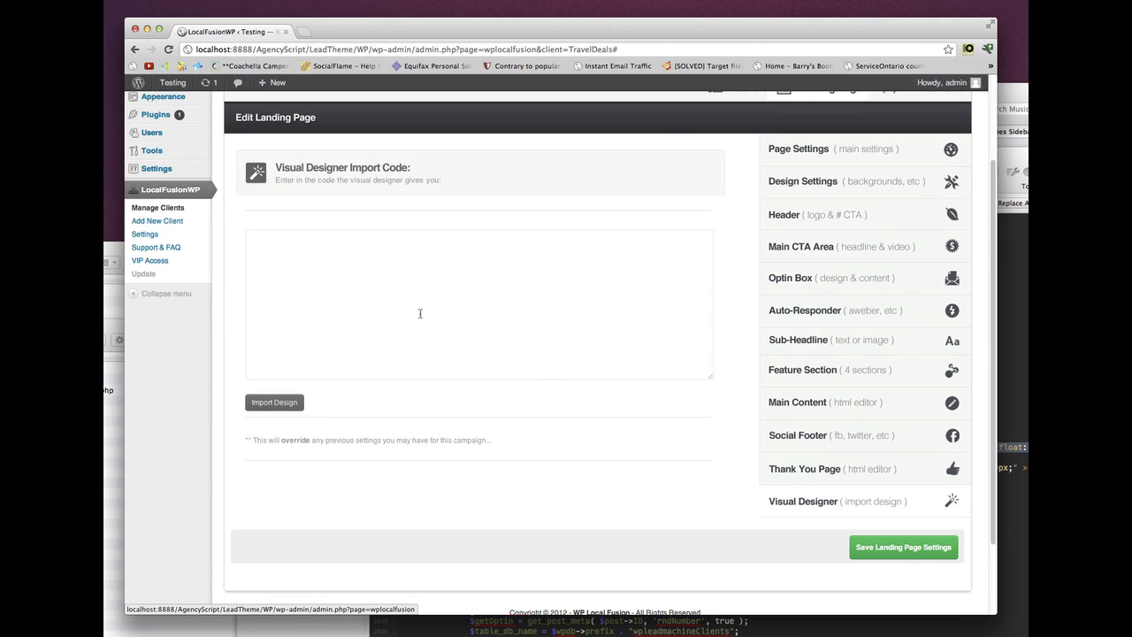
- Paste the copied export code as the Visual Designer import code, import the design and accept the page reload
{"action": "left_click", "coordinate": [416, 314]}
{"action": "key", "text": "super+v"}
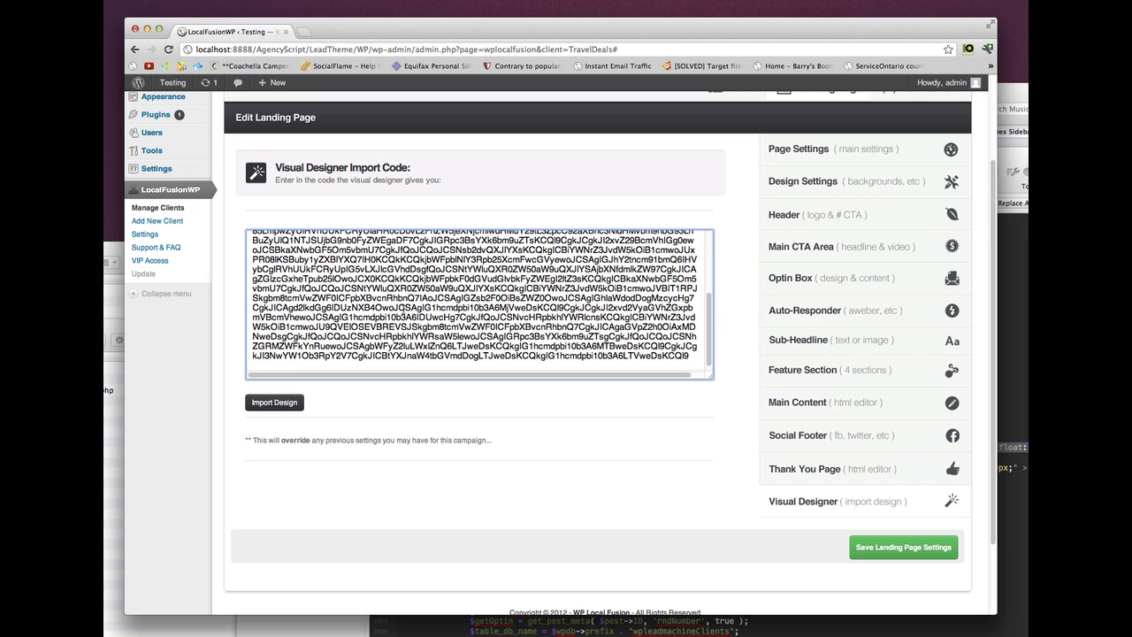
{"action": "left_click", "coordinate": [281, 404]}
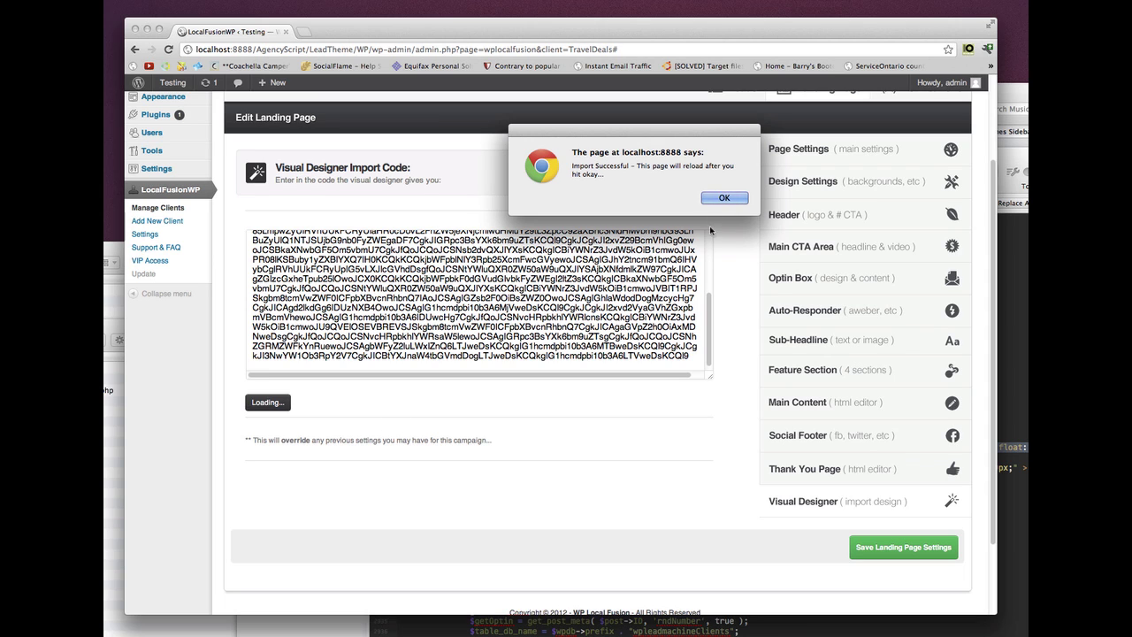
{"action": "left_click", "coordinate": [724, 197]}
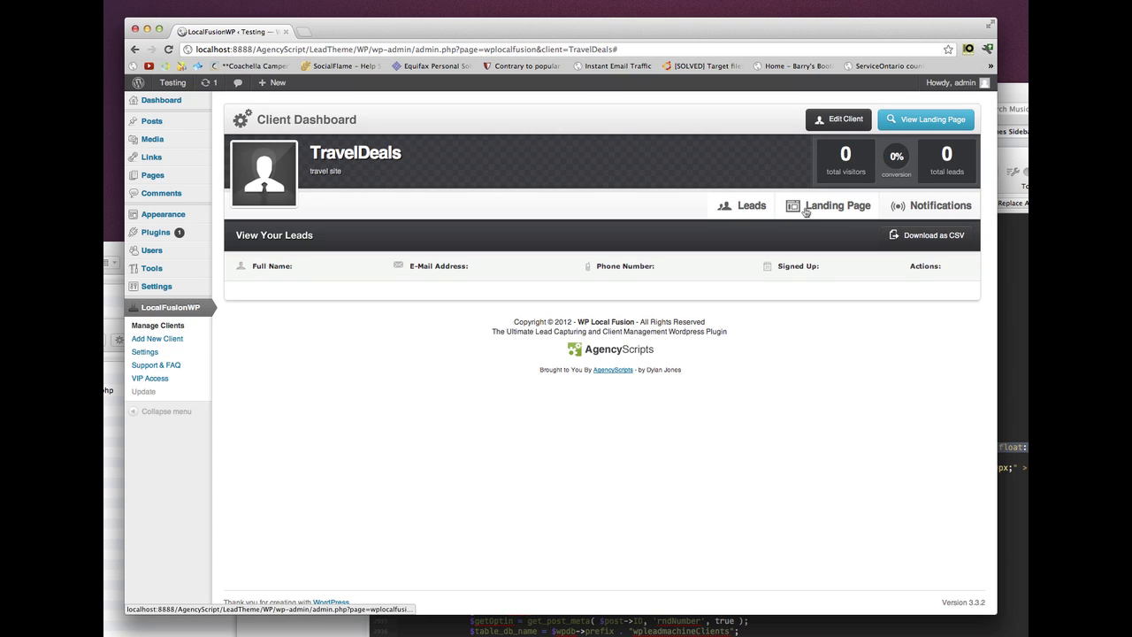
- Reopen the landing page settings, view the TravelDeals landing page and examine the imported design down to the footer
{"action": "left_click", "coordinate": [806, 211]}
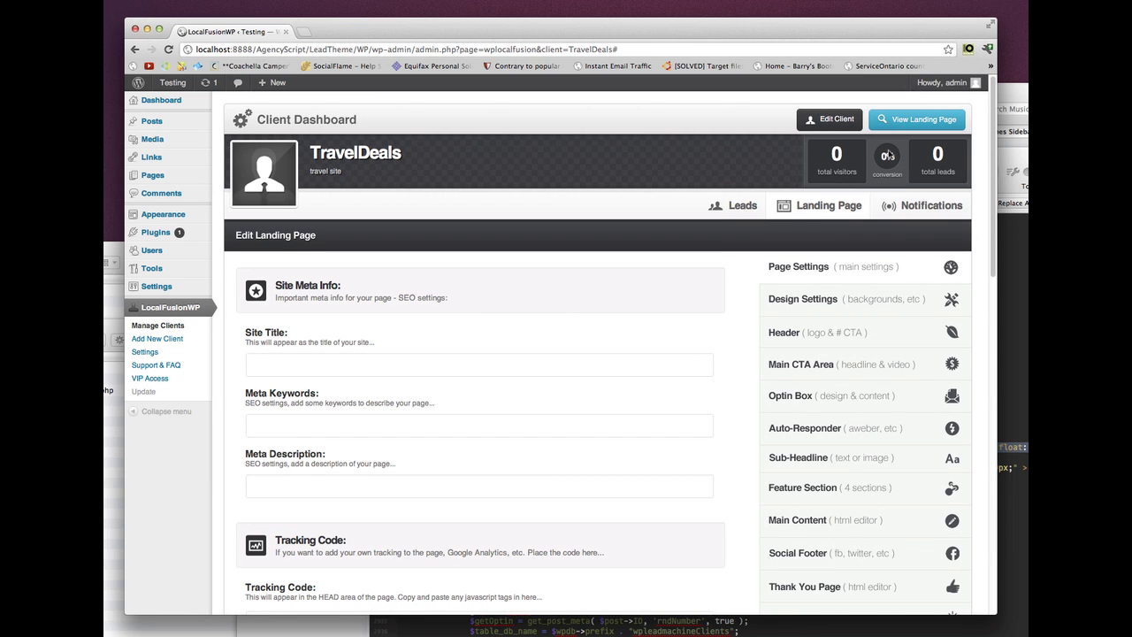
{"action": "left_click", "coordinate": [907, 128]}
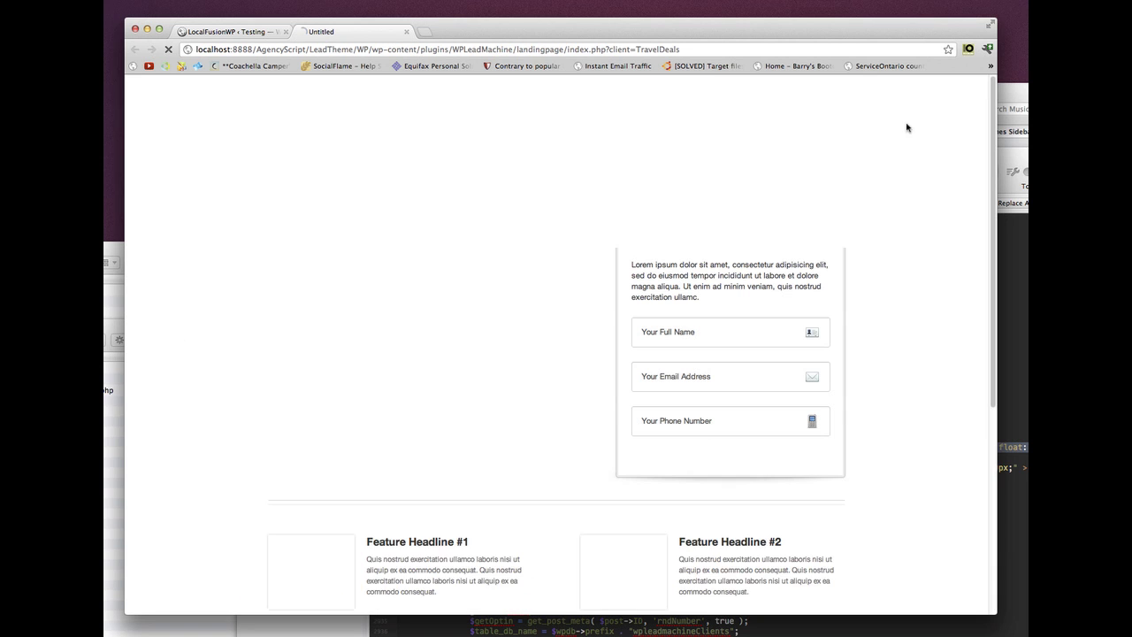
{"action": "scroll", "coordinate": [836, 393], "scroll_direction": "down", "scroll_amount": 3}
{"action": "scroll", "coordinate": [836, 394], "scroll_direction": "down", "scroll_amount": 3}
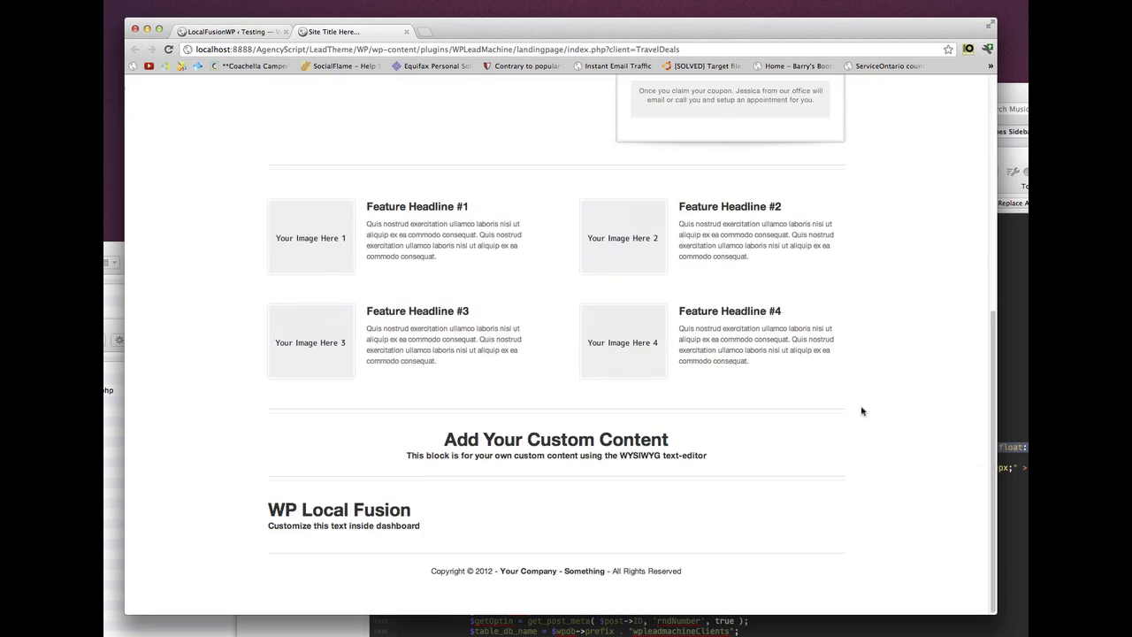
{"action": "scroll", "coordinate": [858, 411], "scroll_direction": "up", "scroll_amount": 5}
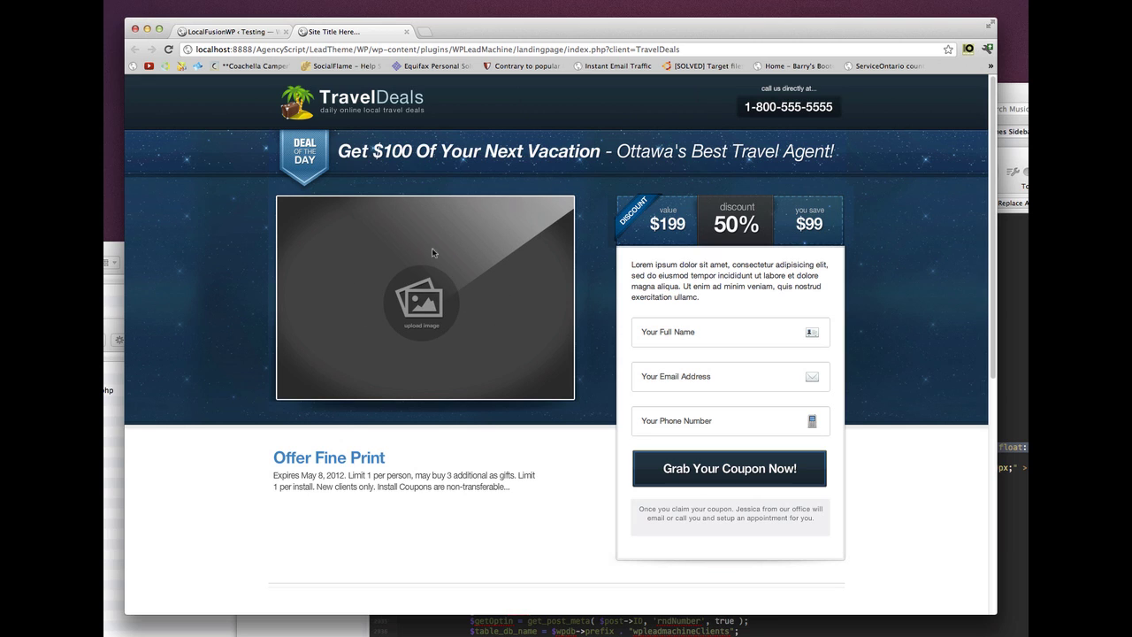
- Return to the TravelDeals landing page settings and examine the Custom CSS rules from #mainSectionWrapper through #mainAttentionArea
{"action": "left_click", "coordinate": [217, 33]}
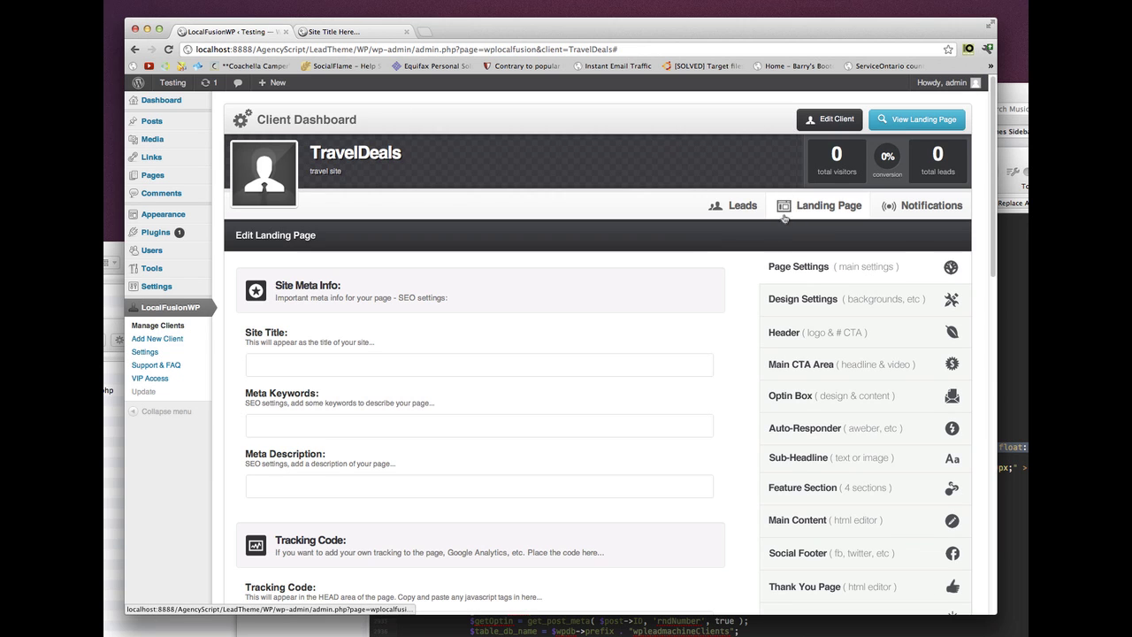
{"action": "scroll", "coordinate": [735, 331], "scroll_direction": "down", "scroll_amount": 10}
{"action": "scroll", "coordinate": [735, 332], "scroll_direction": "down", "scroll_amount": 5}
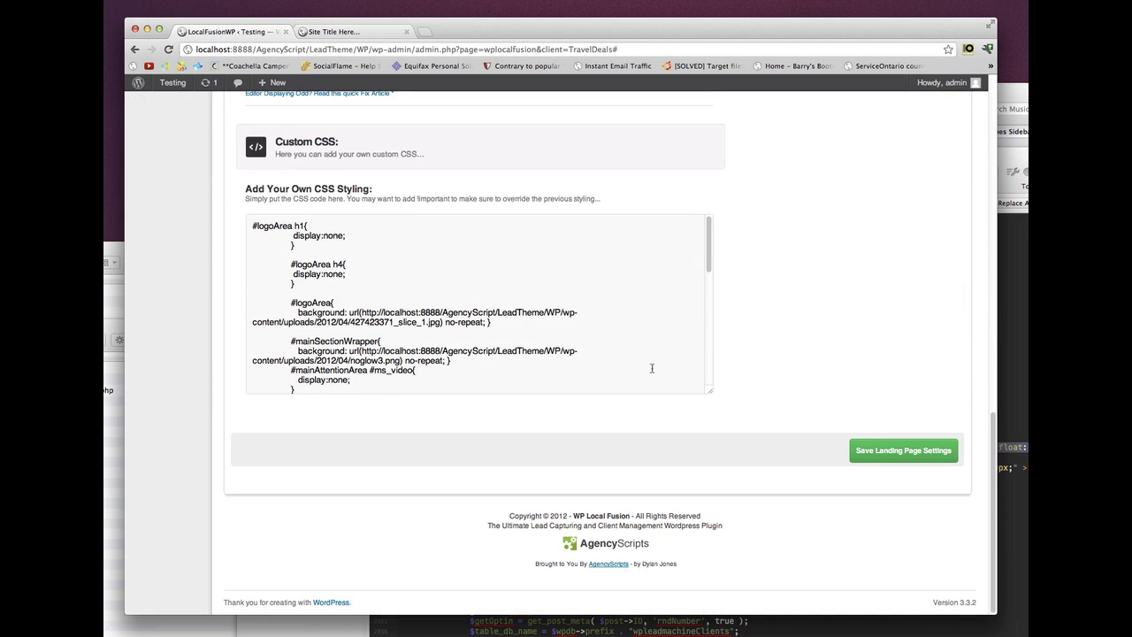
{"action": "scroll", "coordinate": [325, 311], "scroll_direction": "down", "scroll_amount": 3}
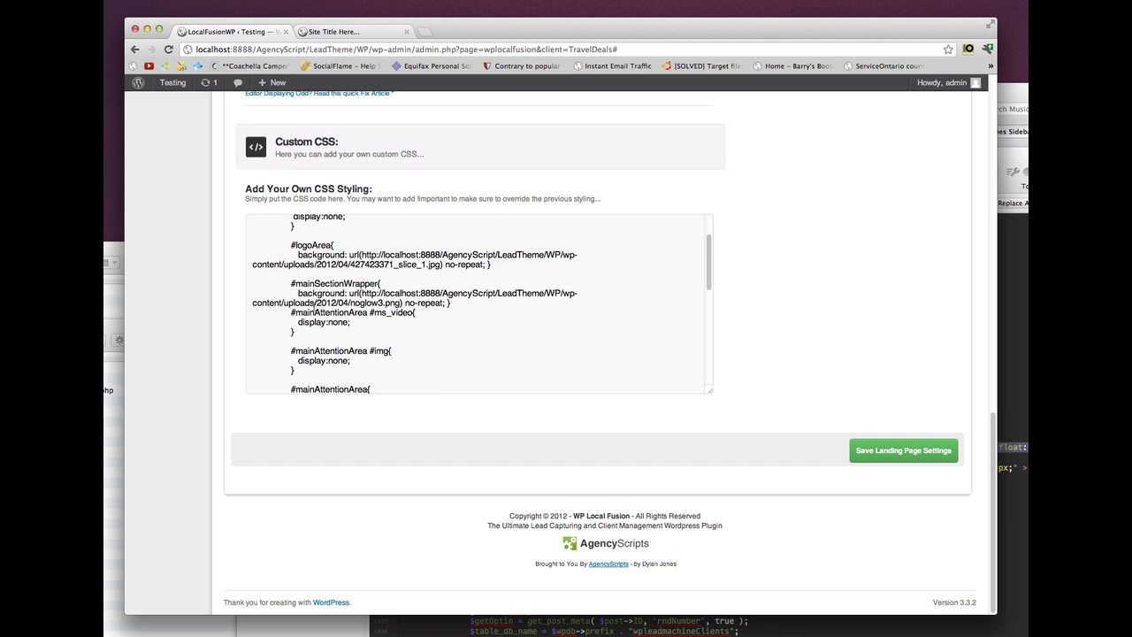
{"action": "scroll", "coordinate": [300, 292], "scroll_direction": "down", "scroll_amount": 1}
{"action": "left_click_drag", "start_coordinate": [292, 264], "coordinate": [337, 389]}
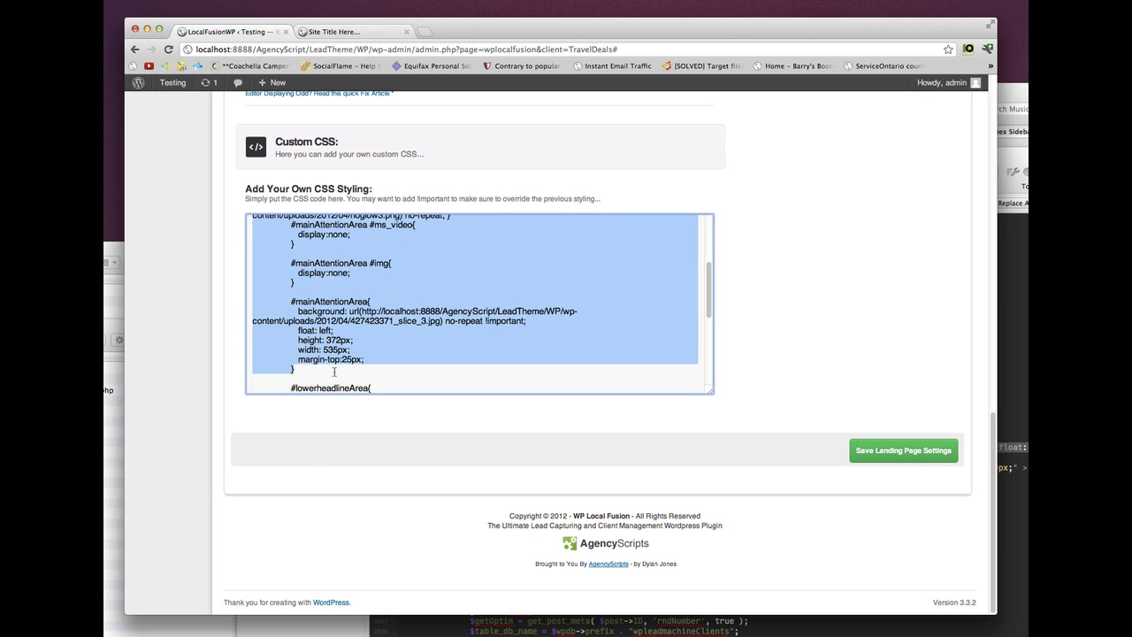
{"action": "scroll", "coordinate": [336, 389], "scroll_direction": "up", "scroll_amount": 3}
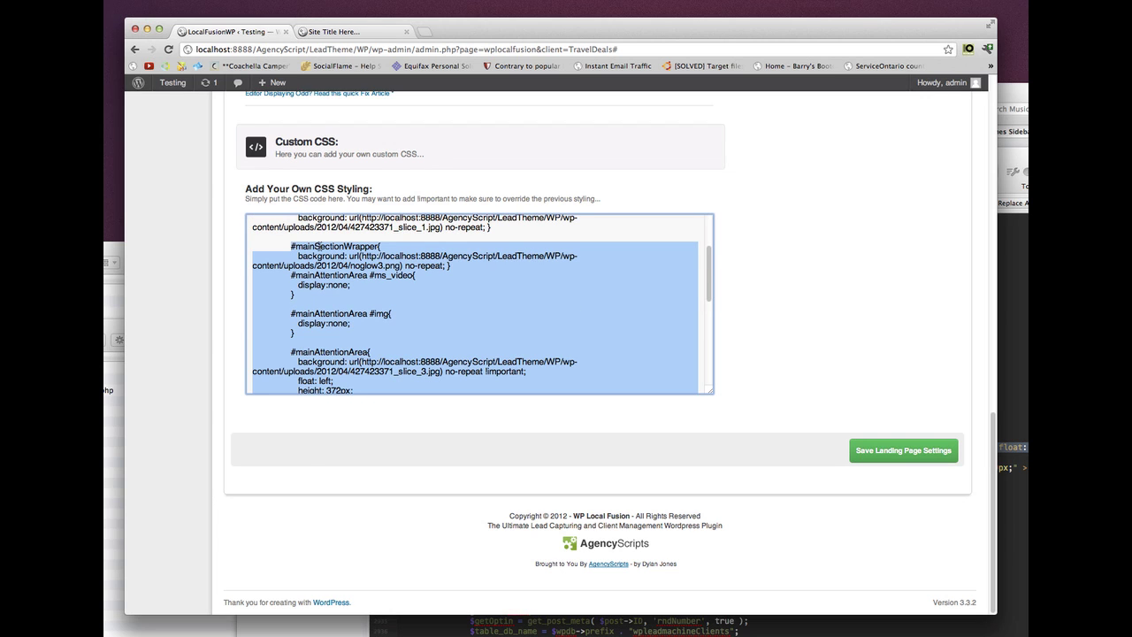
- Delete the #mainAttentionArea #img and #mainAttentionArea rules from the Custom CSS and save the landing page settings
{"action": "left_click", "coordinate": [298, 306]}
{"action": "left_click_drag", "start_coordinate": [291, 312], "coordinate": [310, 374]}
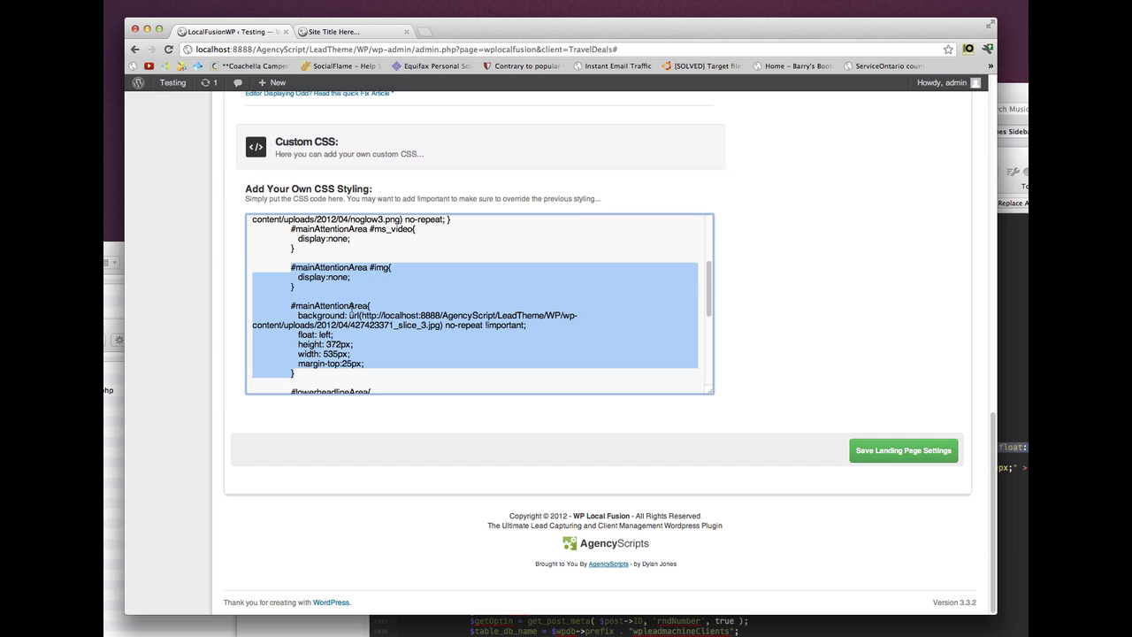
{"action": "scroll", "coordinate": [353, 305], "scroll_direction": "down", "scroll_amount": 2}
{"action": "key", "text": "BackSpace"}
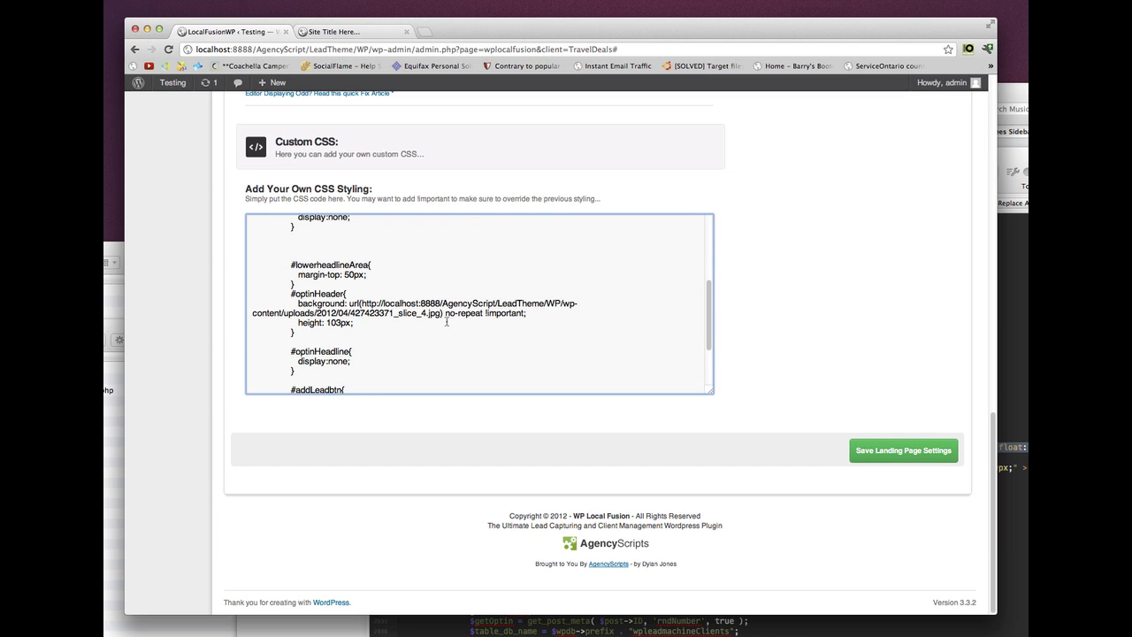
{"action": "left_click", "coordinate": [888, 453]}
- Reload the TravelDeals landing page to check the image area, and return to the Custom CSS
{"action": "left_click", "coordinate": [344, 32]}
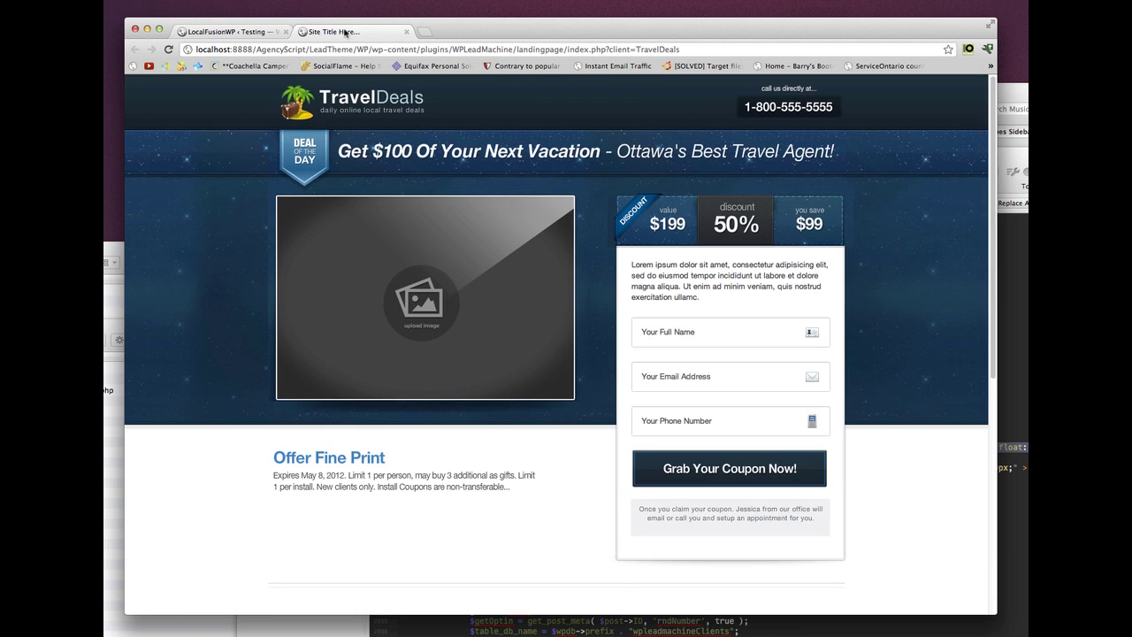
{"action": "left_click", "coordinate": [168, 48]}
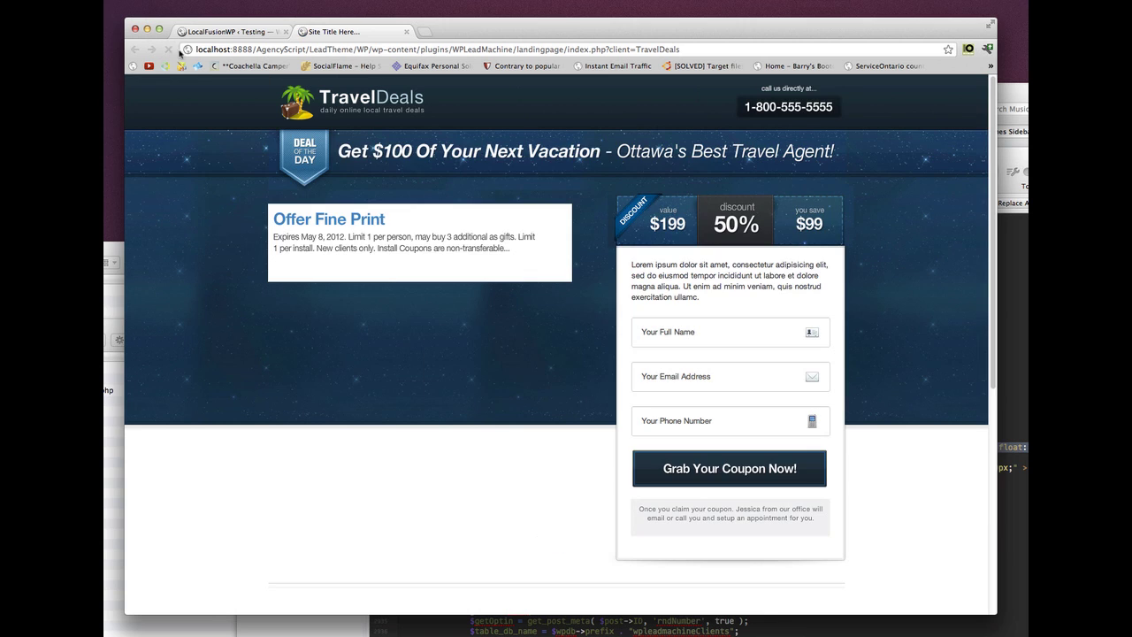
{"action": "left_click", "coordinate": [221, 32]}
{"action": "scroll", "coordinate": [354, 319], "scroll_direction": "up", "scroll_amount": 3}
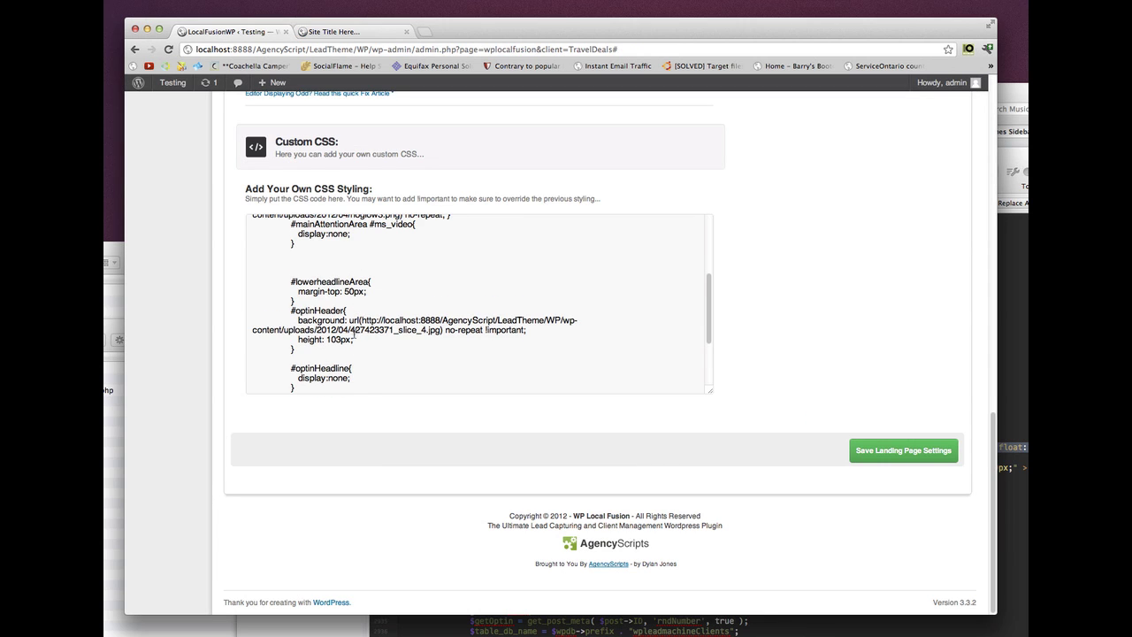
- Delete the #mainSectionWrapper and #mainAttentionArea #ms_video rules from the Custom CSS and save the landing page settings
{"action": "scroll", "coordinate": [354, 334], "scroll_direction": "up", "scroll_amount": 3}
{"action": "left_click_drag", "start_coordinate": [311, 306], "coordinate": [272, 269]}
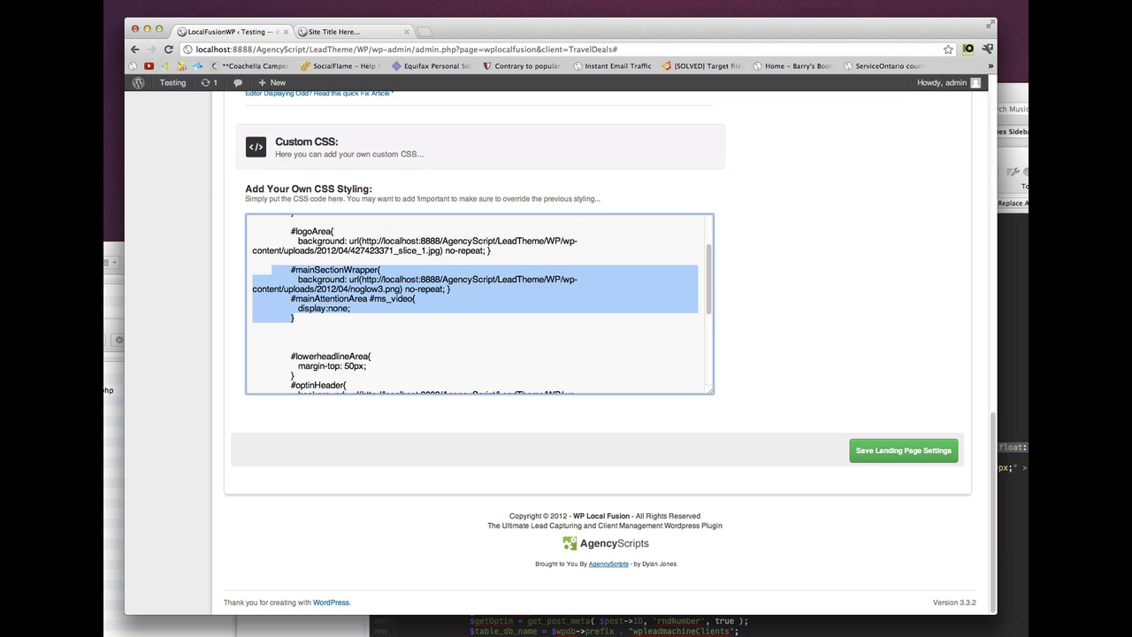
{"action": "key", "text": "BackSpace"}
{"action": "left_click", "coordinate": [889, 451]}
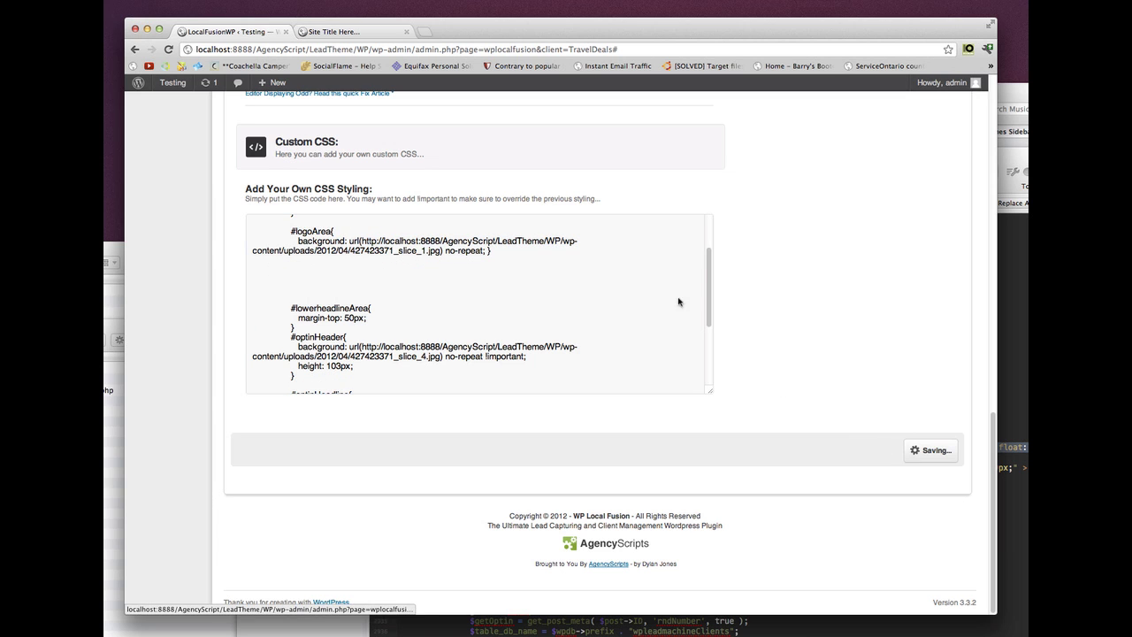
- Reload the TravelDeals landing page to check the video area, and return to the Custom CSS
{"action": "left_click", "coordinate": [307, 34]}
{"action": "left_click", "coordinate": [168, 49]}
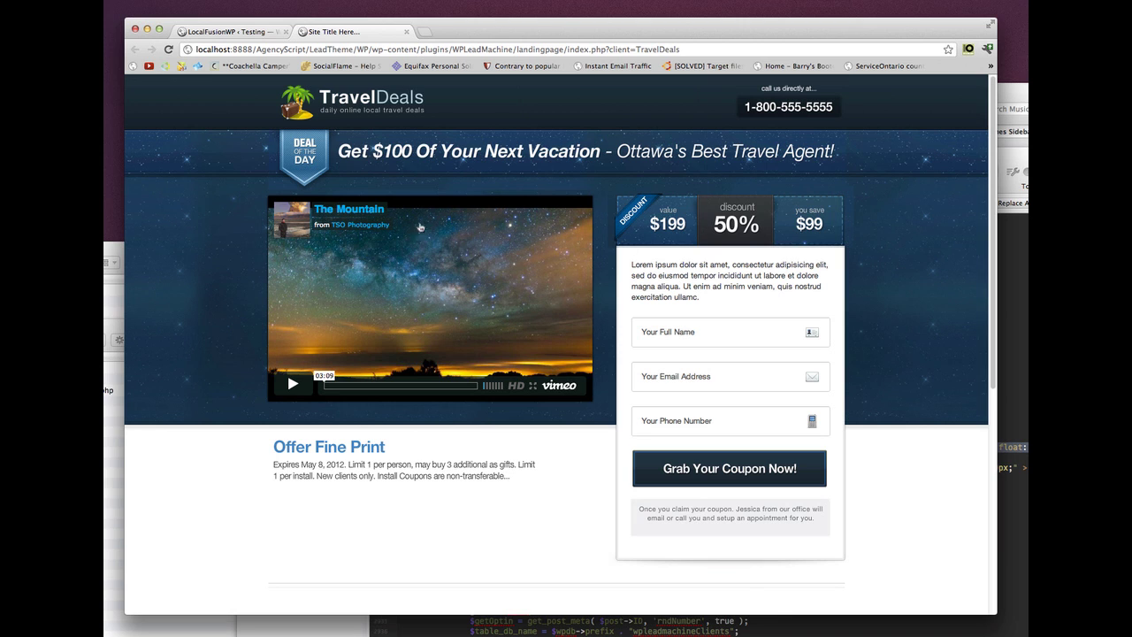
{"action": "left_click", "coordinate": [259, 33]}
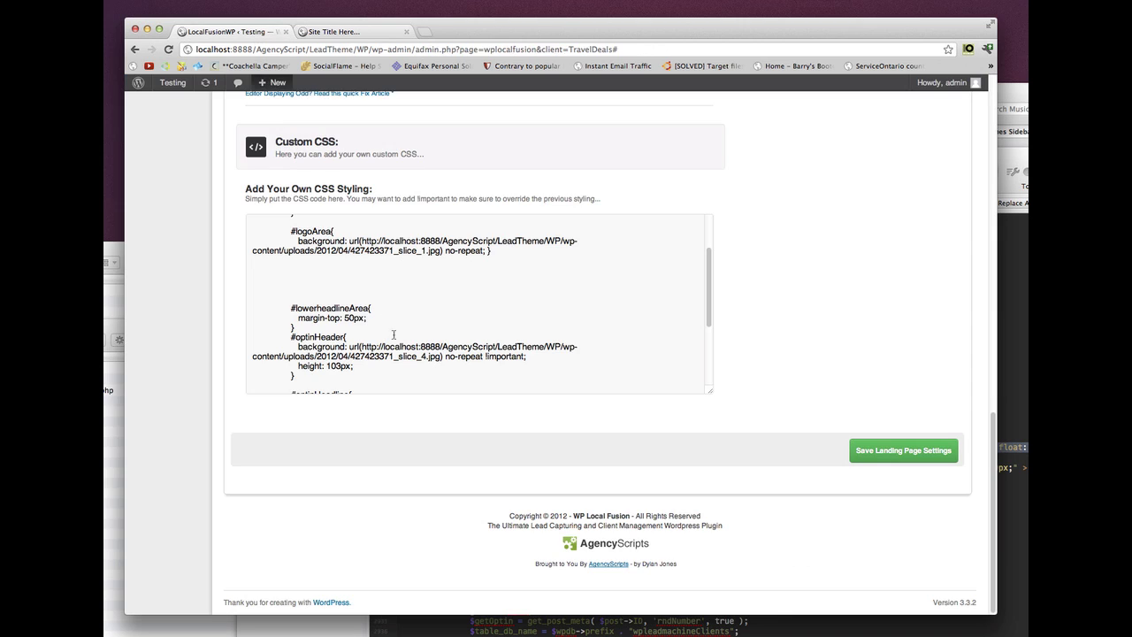
- Remove the blank lines above the #lowerheadlineArea rule in the Custom CSS and save the landing page settings
{"action": "left_click_drag", "start_coordinate": [291, 297], "coordinate": [283, 270]}
{"action": "key", "text": "BackSpace"}
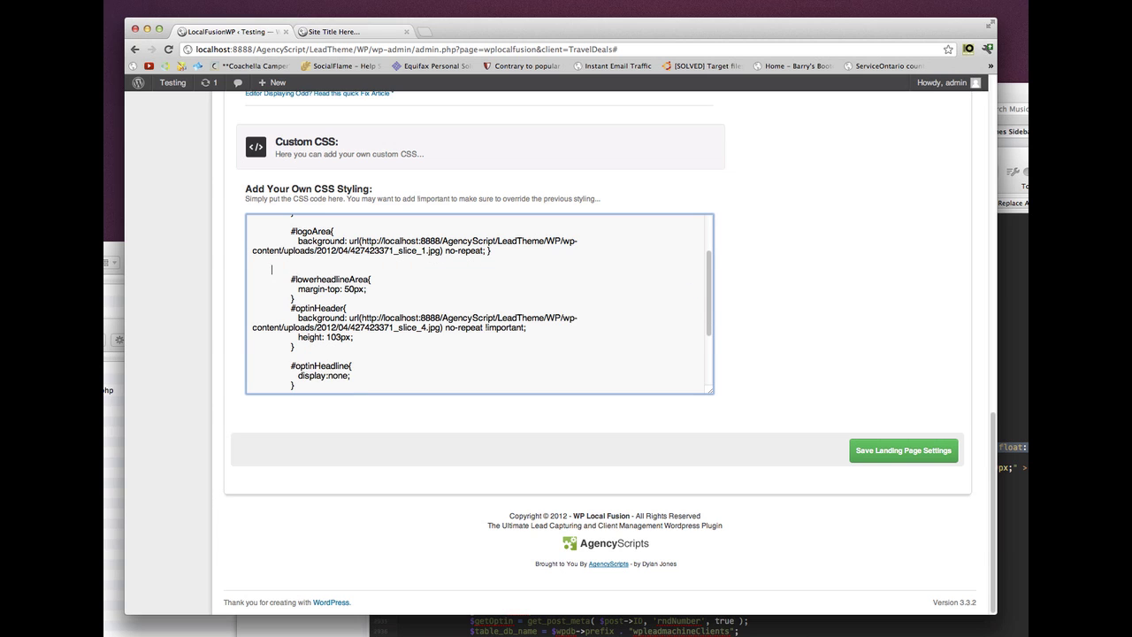
{"action": "key", "text": "BackSpace"}
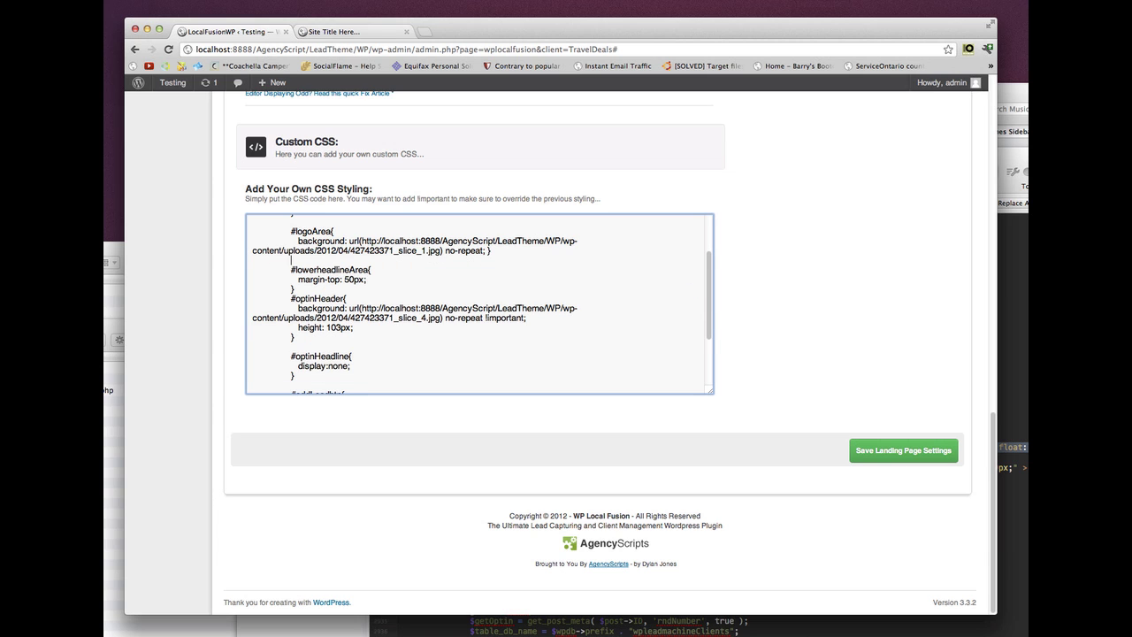
{"action": "left_click", "coordinate": [919, 454]}
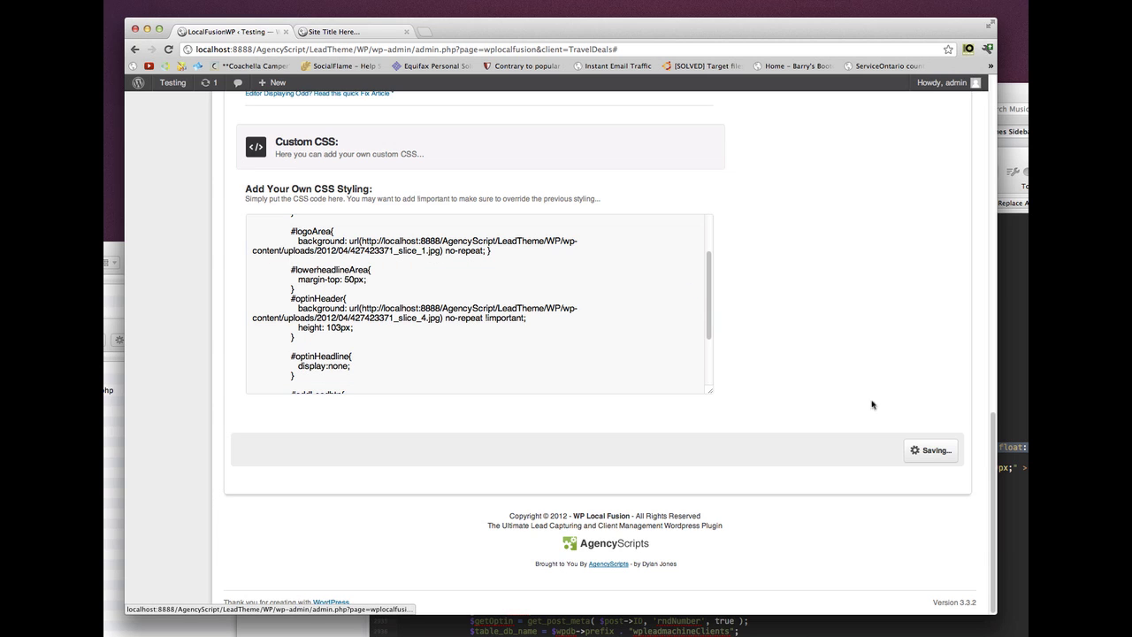
- Examine the TravelDeals landing page, its client dashboard and the landing page's full plugin address
{"action": "left_click", "coordinate": [340, 33]}
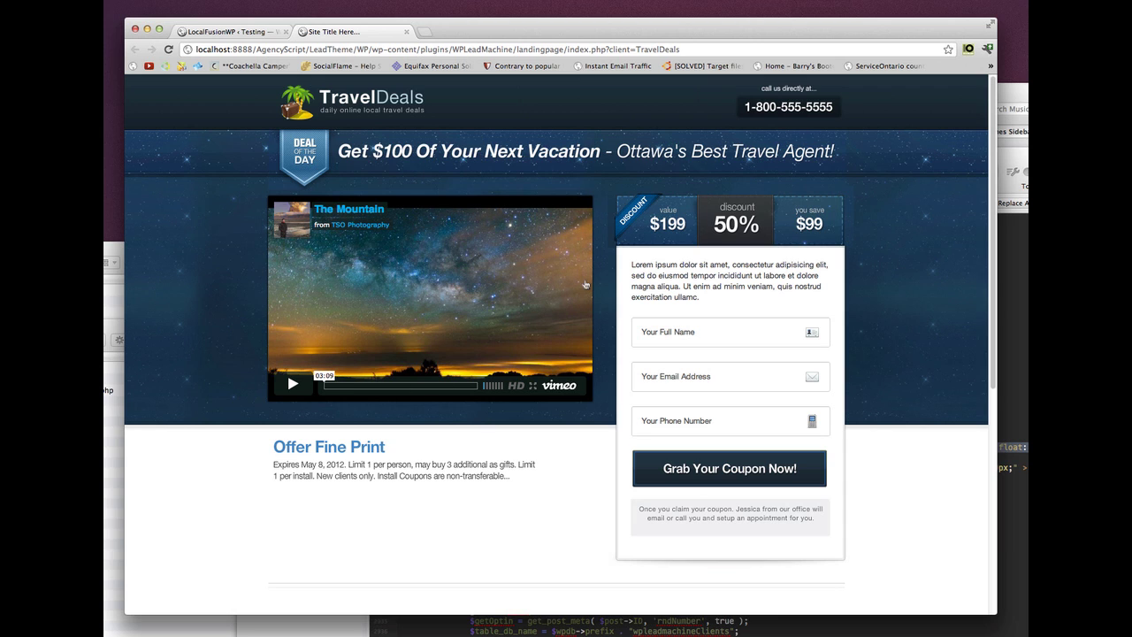
{"action": "scroll", "coordinate": [619, 265], "scroll_direction": "down", "scroll_amount": 5}
{"action": "scroll", "coordinate": [619, 283], "scroll_direction": "up", "scroll_amount": 5}
{"action": "left_click", "coordinate": [246, 32]}
{"action": "scroll", "coordinate": [230, 147], "scroll_direction": "up", "scroll_amount": 20}
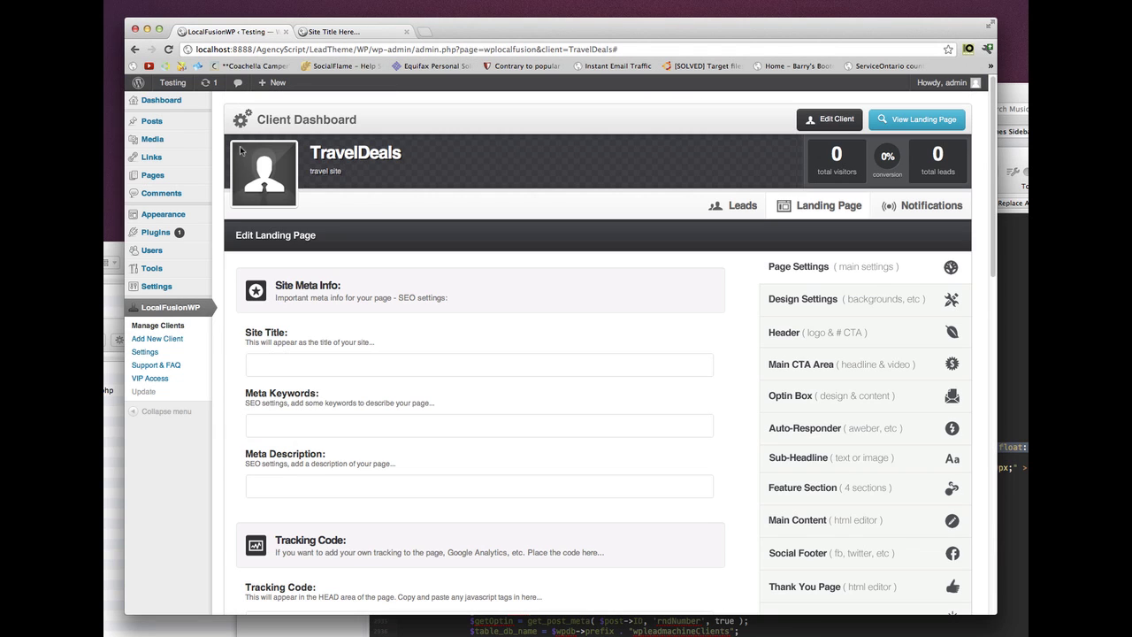
{"action": "left_click", "coordinate": [381, 39]}
{"action": "left_click_drag", "start_coordinate": [687, 49], "coordinate": [159, 53]}
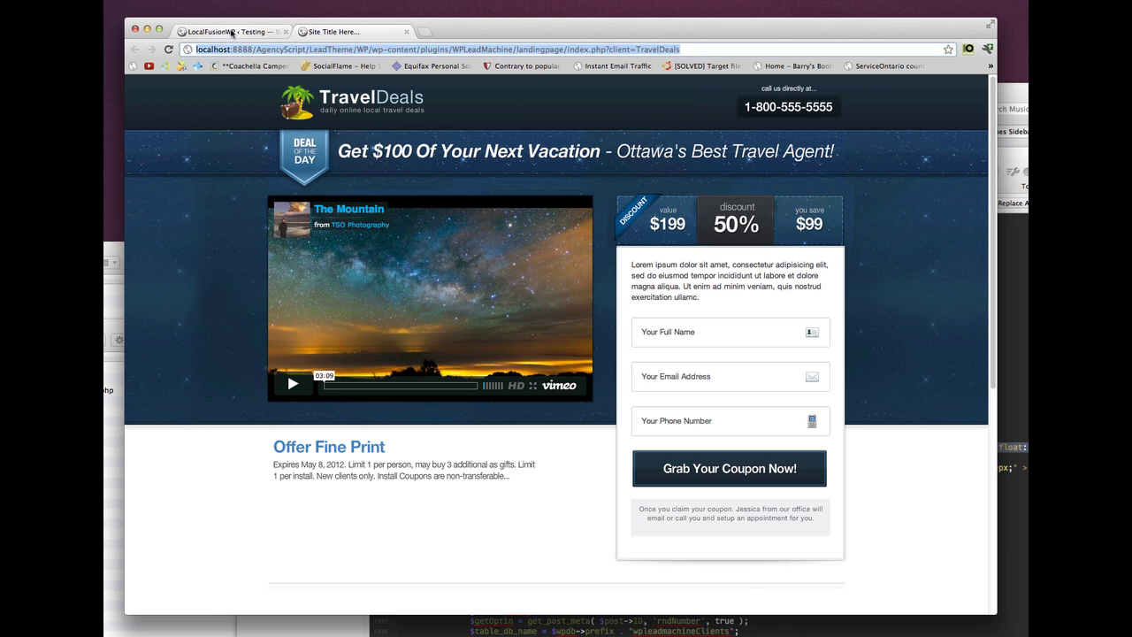
- Add a new WordPress page titled "TRAVEL - LANDING PAGE"
{"action": "left_click", "coordinate": [231, 33]}
{"action": "left_click", "coordinate": [164, 179]}
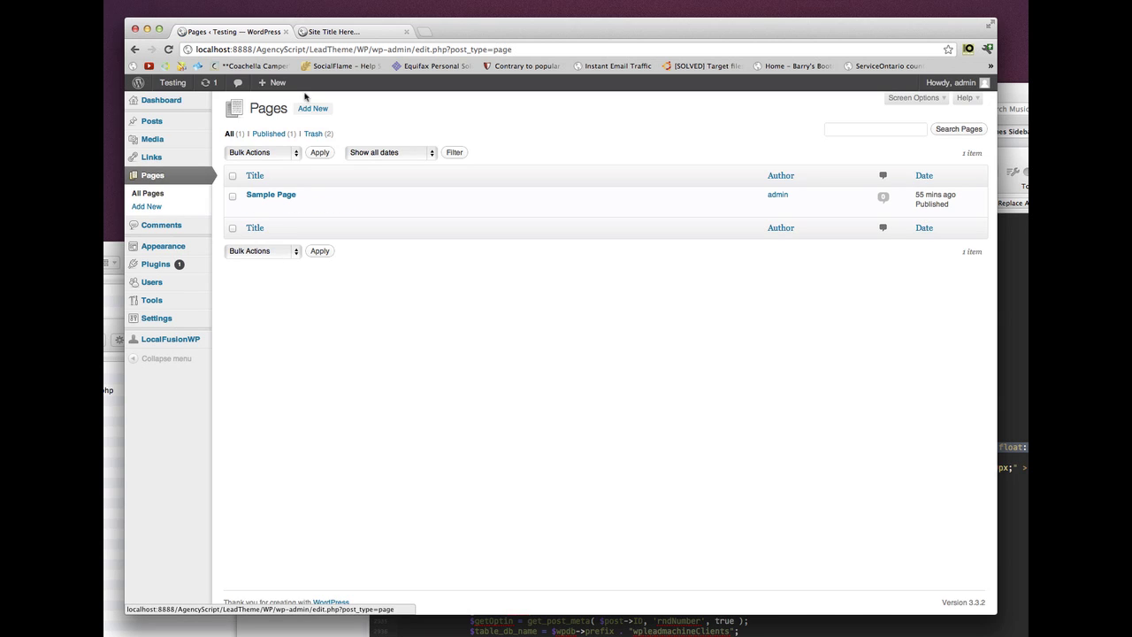
{"action": "left_click", "coordinate": [312, 110]}
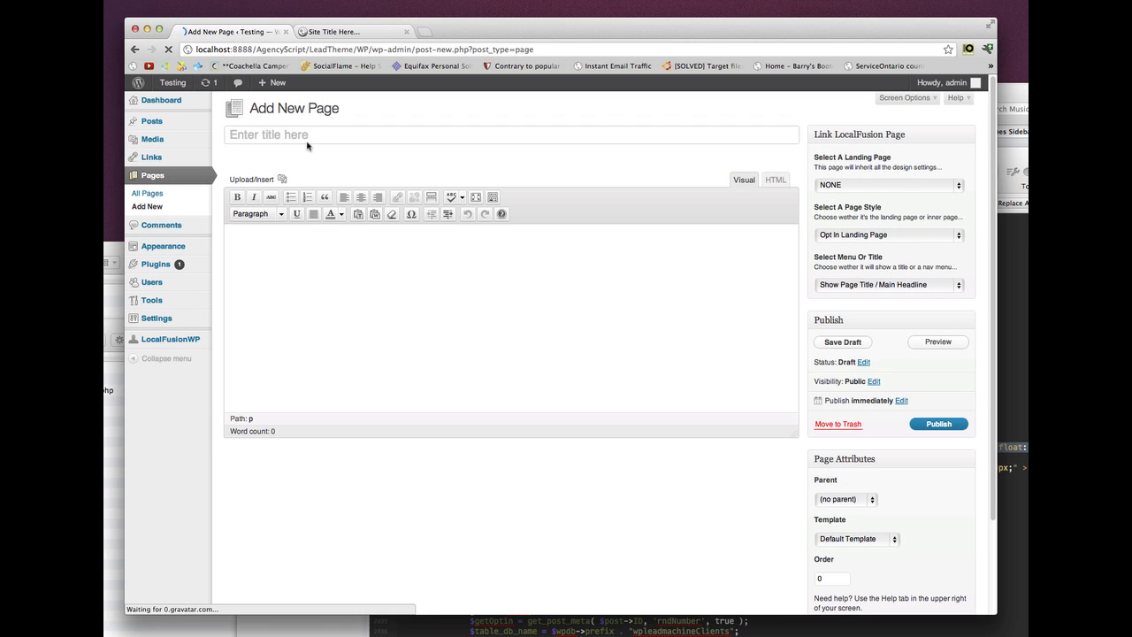
{"action": "type", "text": "LA"}
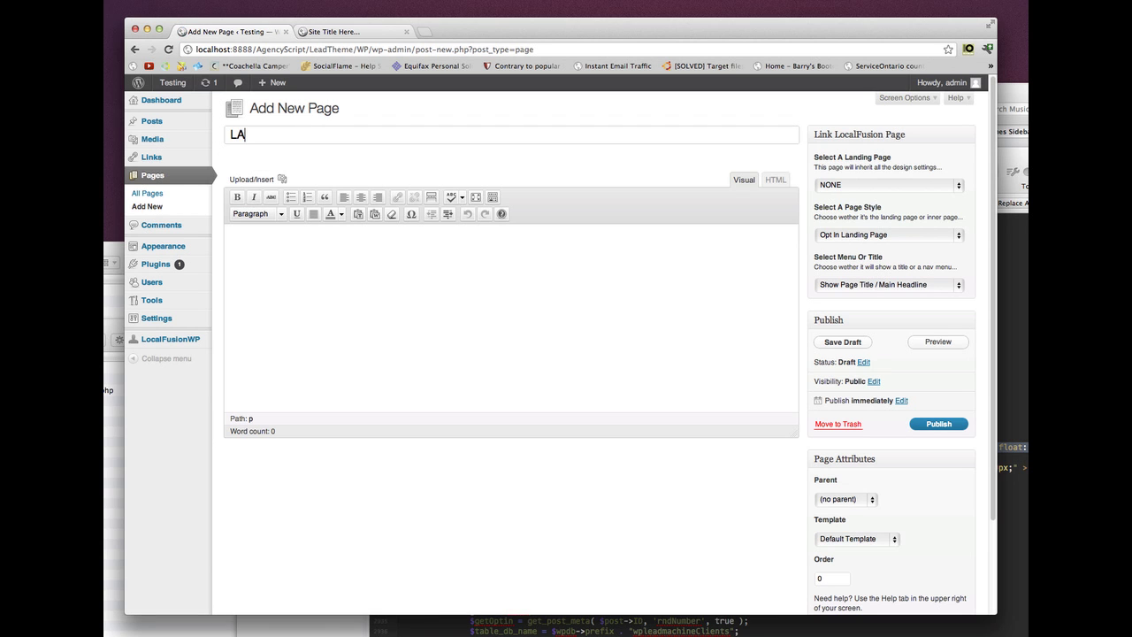
{"action": "key", "text": "BackSpace"}
{"action": "key", "text": "BackSpace"}
{"action": "type", "text": "TRAVEL - LANDING PAGE"}
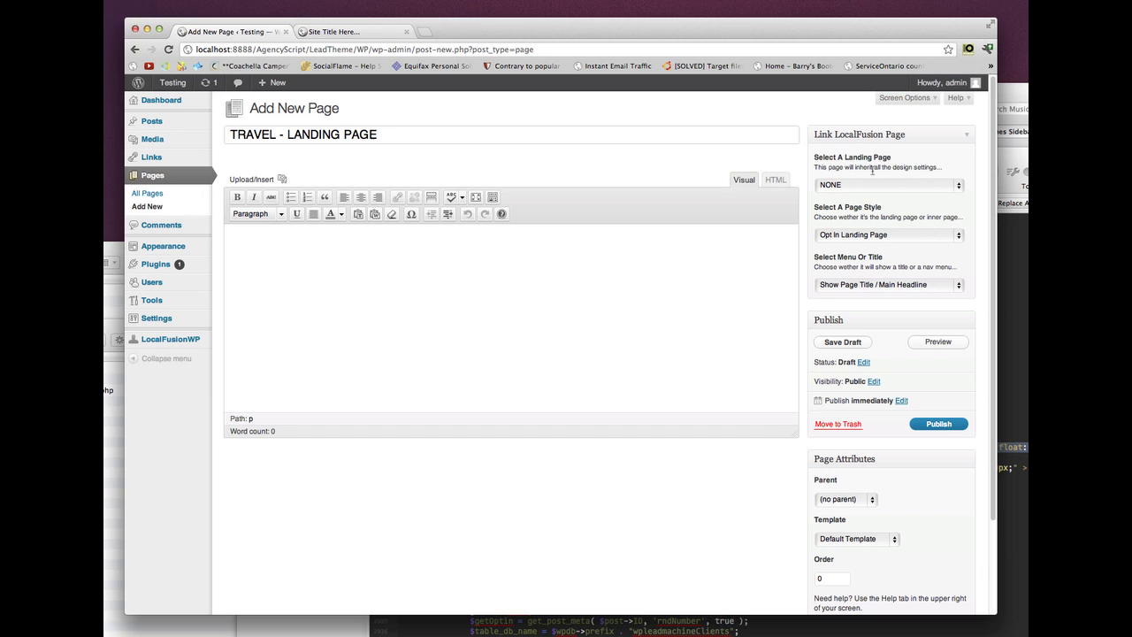
- Link the new page to the TravelDeals landing page and publish it
{"action": "left_click", "coordinate": [875, 185]}
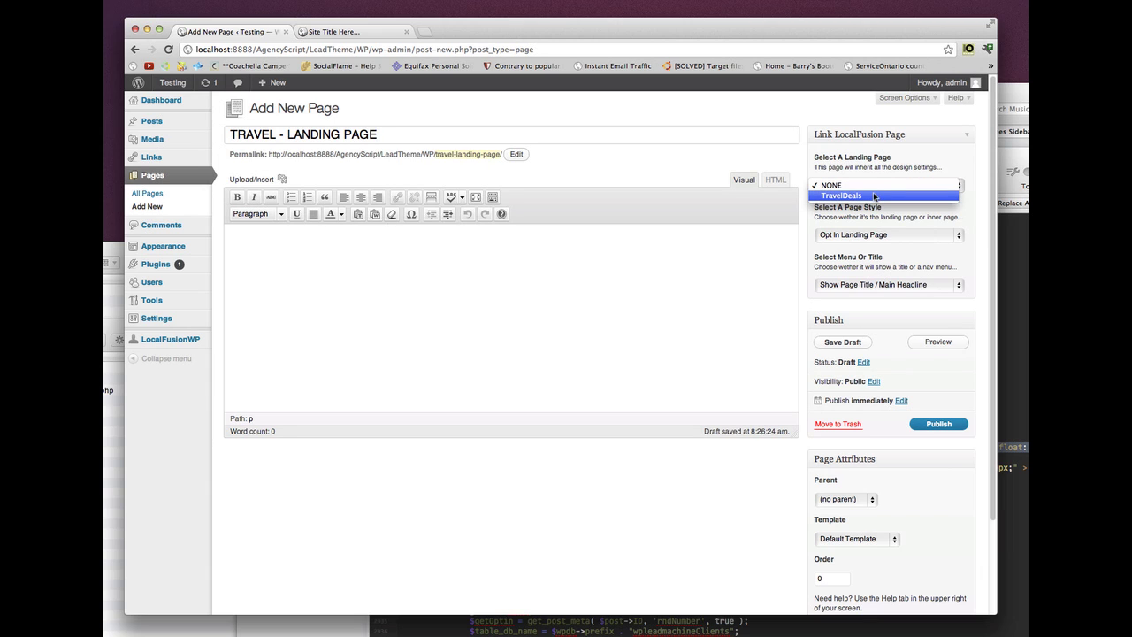
{"action": "left_click", "coordinate": [875, 195]}
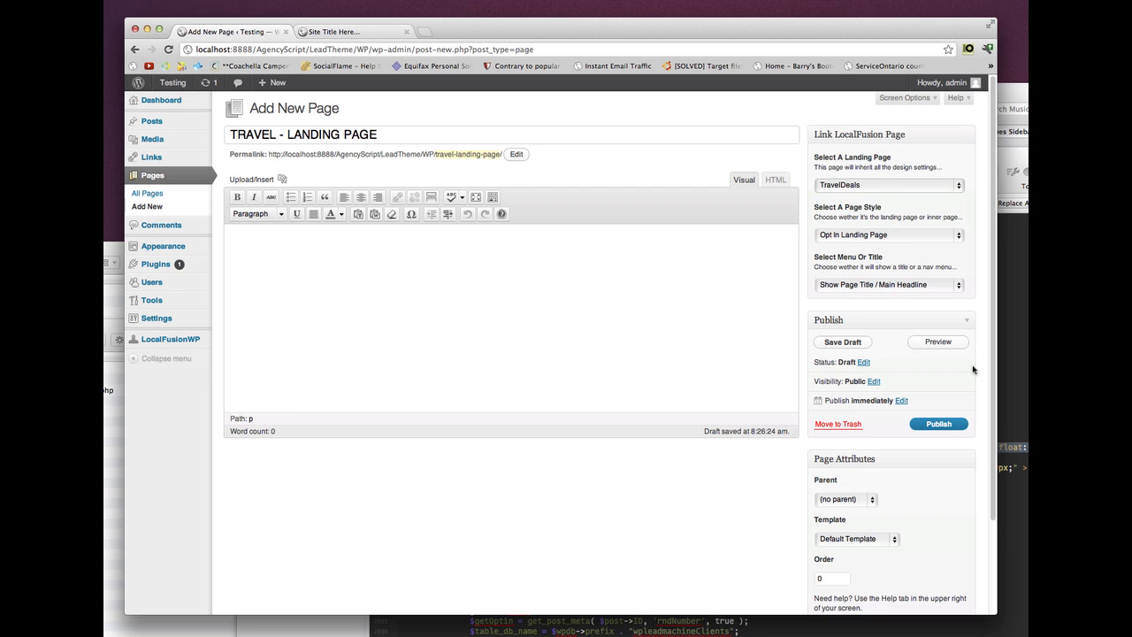
{"action": "left_click", "coordinate": [939, 425]}
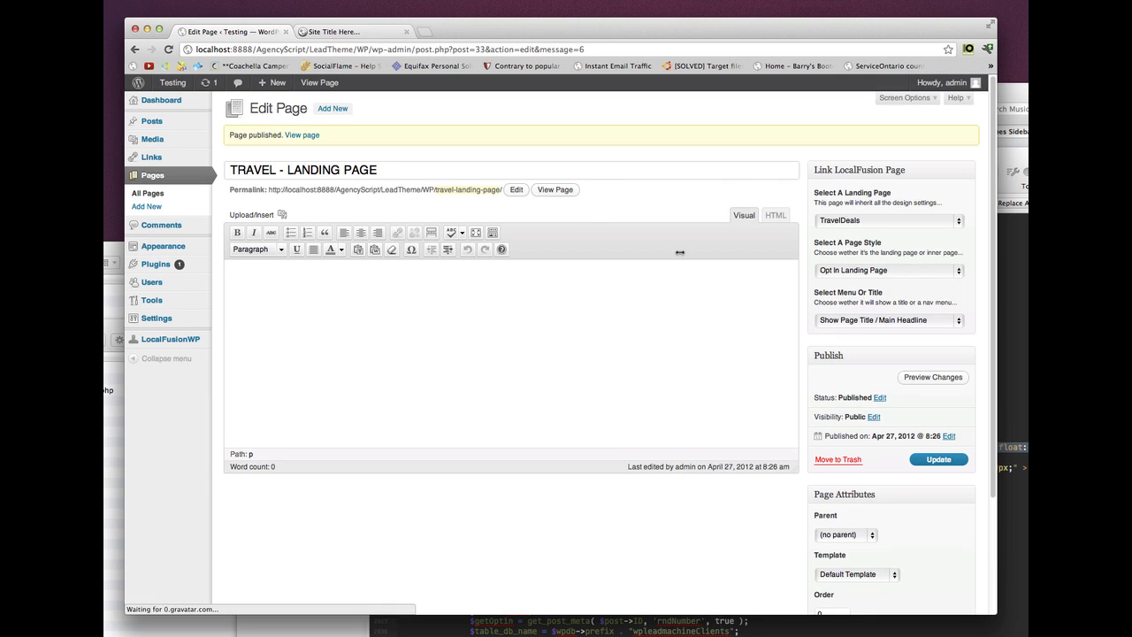
- Examine the page's permalink, view the published page with its travel-landing-page address, and return to the page editor
{"action": "left_click_drag", "start_coordinate": [269, 189], "coordinate": [429, 189]}
{"action": "left_click", "coordinate": [437, 204]}
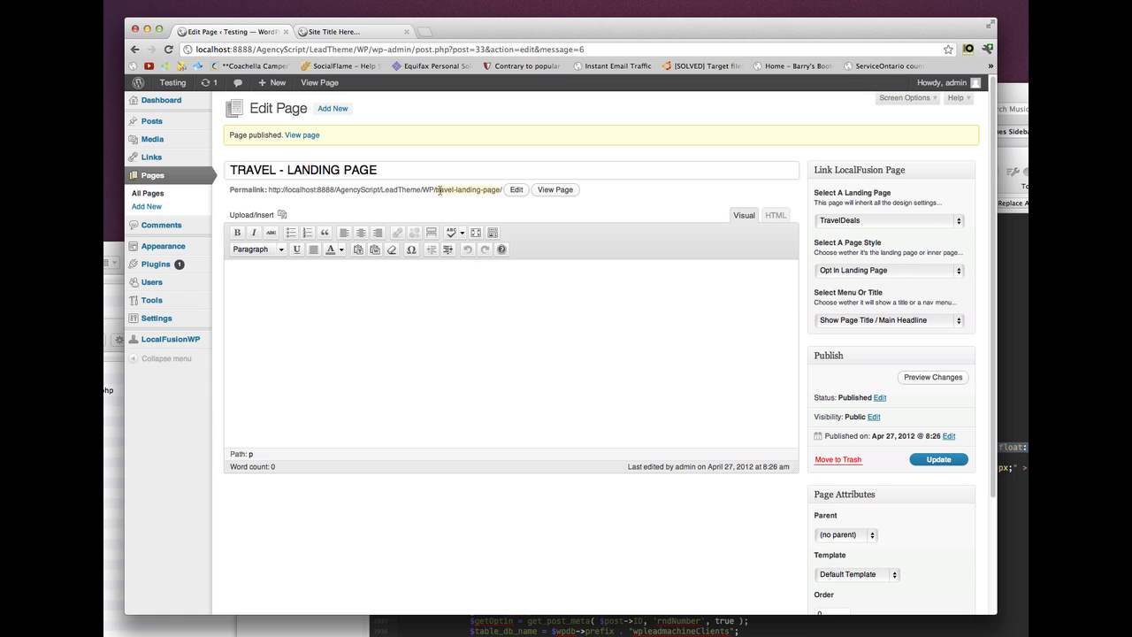
{"action": "left_click", "coordinate": [554, 189]}
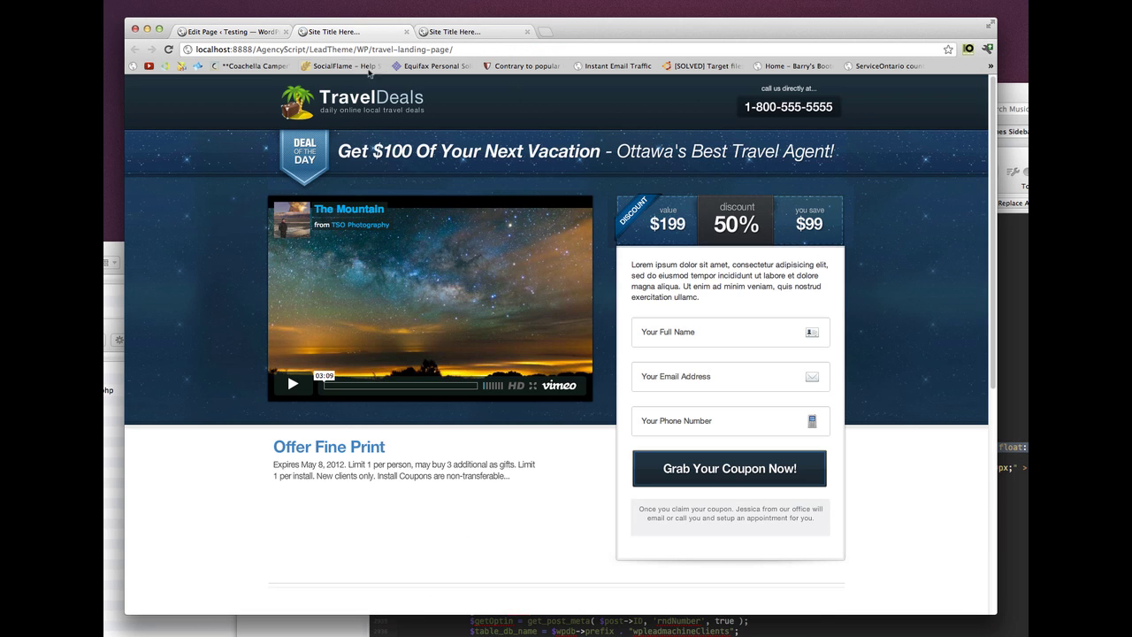
{"action": "left_click_drag", "start_coordinate": [373, 49], "coordinate": [501, 62]}
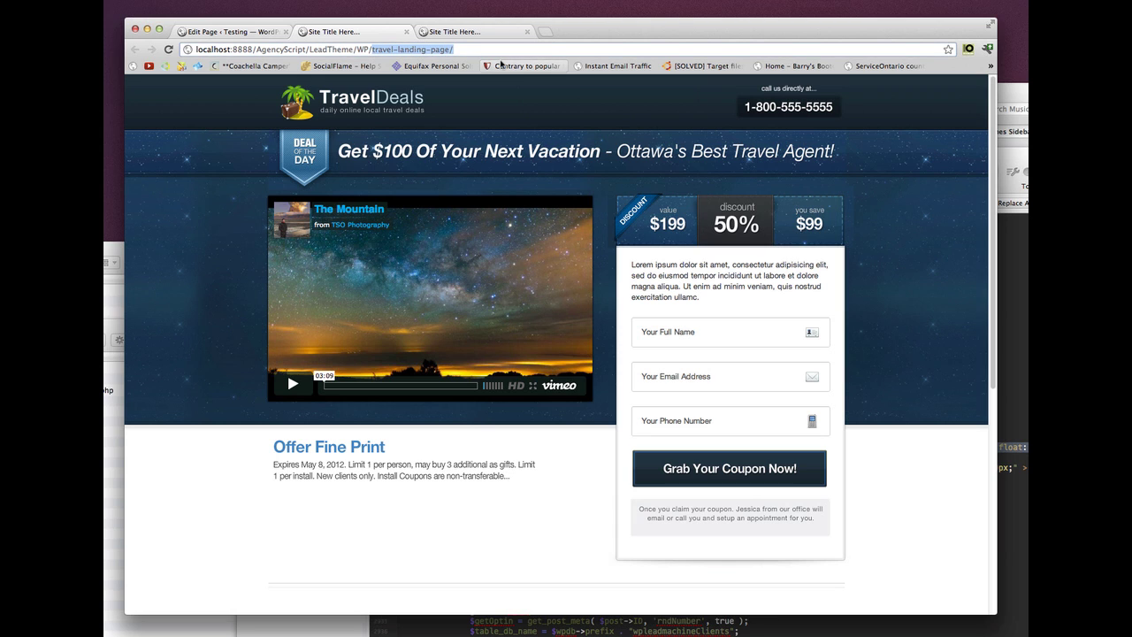
{"action": "left_click", "coordinate": [213, 33]}
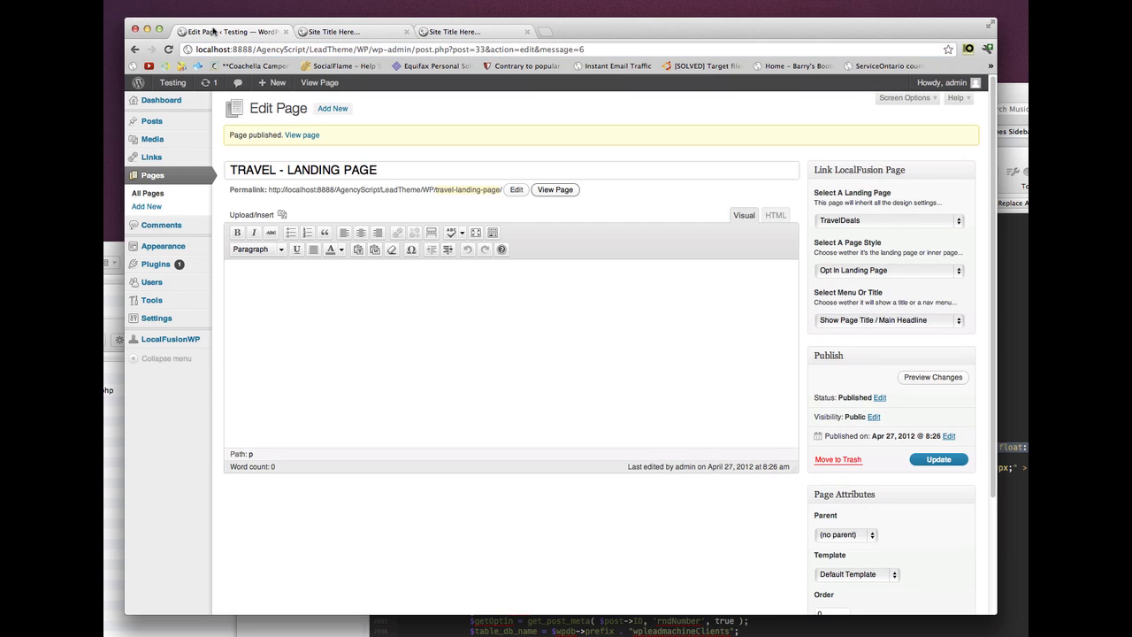
- Enter the sample text "fdsfdfs" in the page body and delete it again, keeping the page title
{"action": "left_click_drag", "start_coordinate": [402, 173], "coordinate": [230, 184]}
{"action": "left_click", "coordinate": [306, 315]}
{"action": "type", "text": "fdsfdfs"}
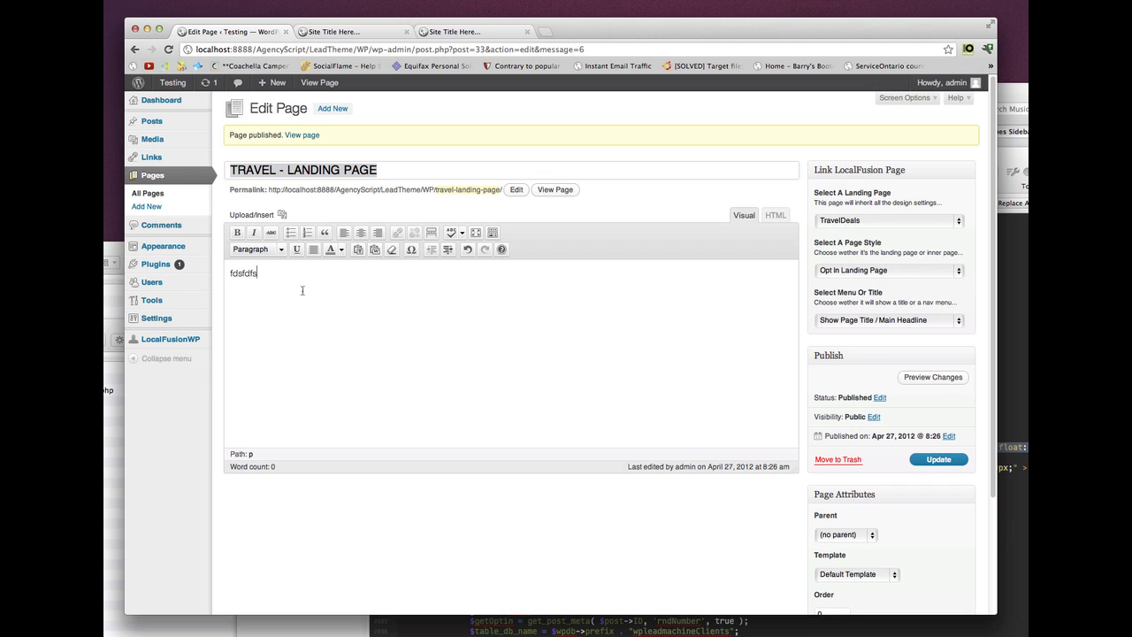
{"action": "left_click_drag", "start_coordinate": [291, 274], "coordinate": [213, 271]}
{"action": "left_click", "coordinate": [237, 235]}
{"action": "left_click", "coordinate": [273, 272]}
{"action": "double_click", "coordinate": [274, 273]}
{"action": "key", "text": "BackSpace"}
{"action": "left_click_drag", "start_coordinate": [380, 169], "coordinate": [228, 166]}
{"action": "left_click", "coordinate": [282, 169]}
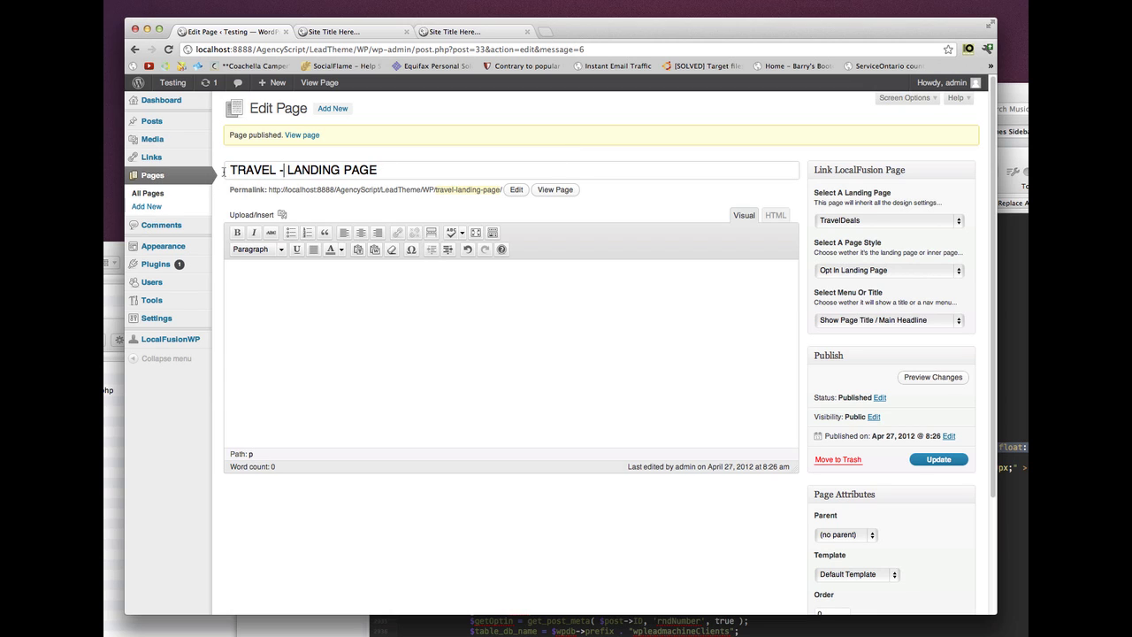
- In the Reading settings, make the static page "TRAVEL - LANDING PAGE" the front page and save the changes
{"action": "mouse_move", "coordinate": [162, 319]}
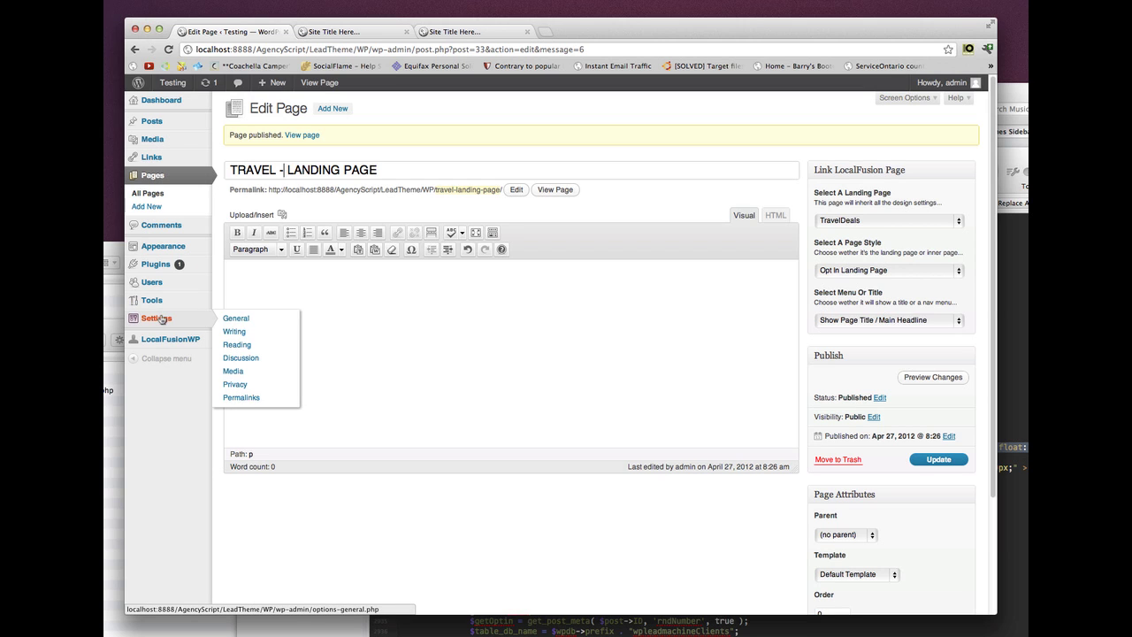
{"action": "left_click", "coordinate": [245, 347]}
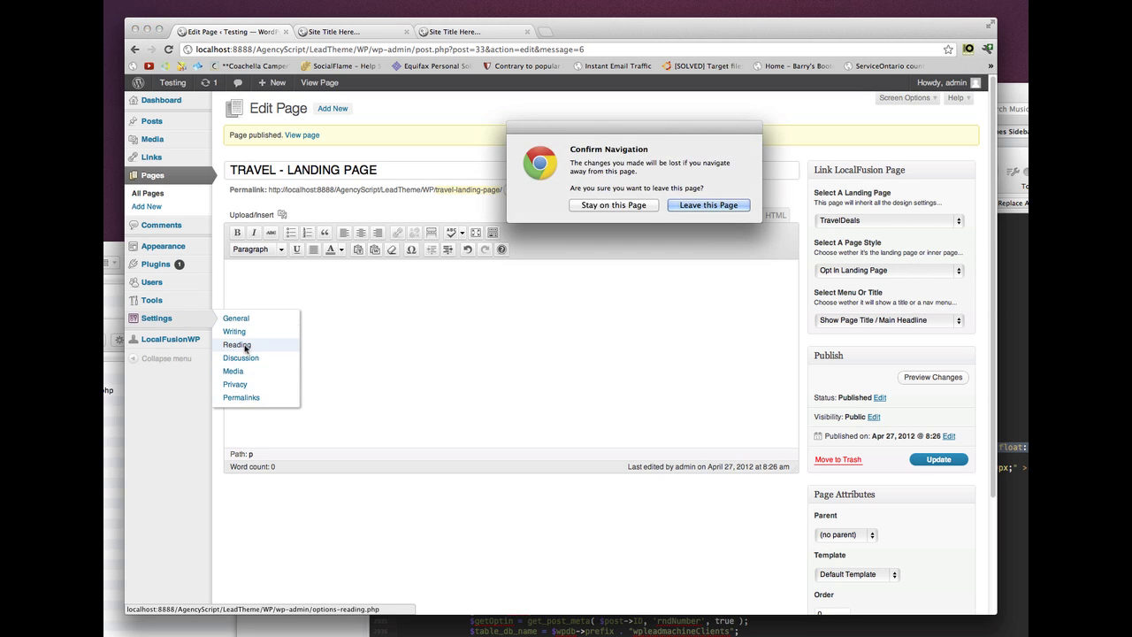
{"action": "left_click", "coordinate": [696, 208]}
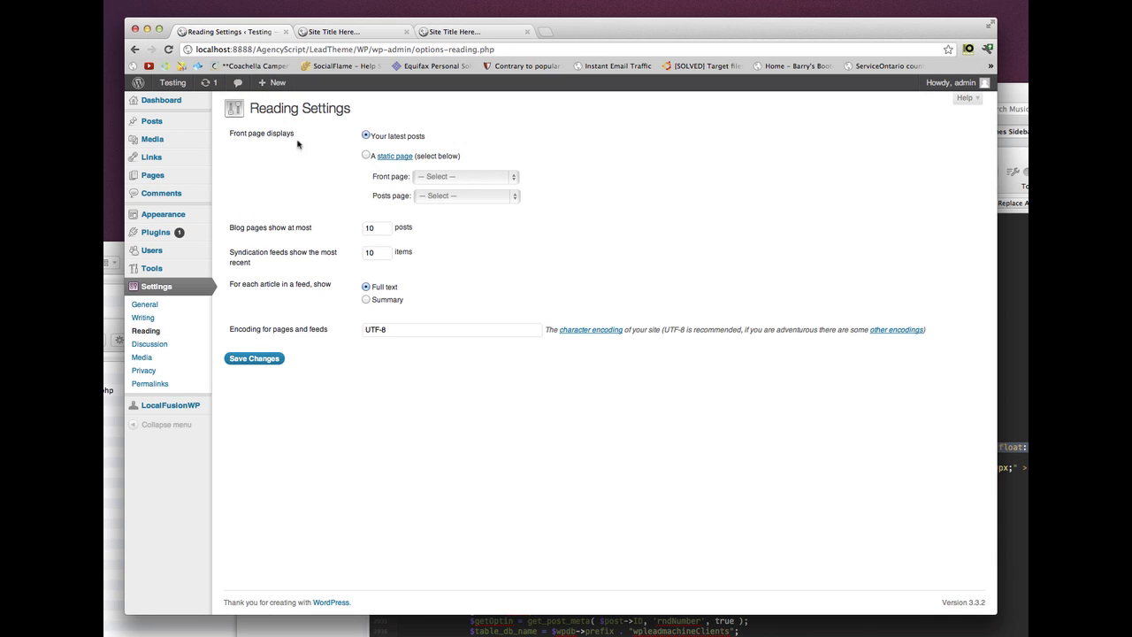
{"action": "left_click", "coordinate": [366, 154]}
{"action": "left_click", "coordinate": [462, 176]}
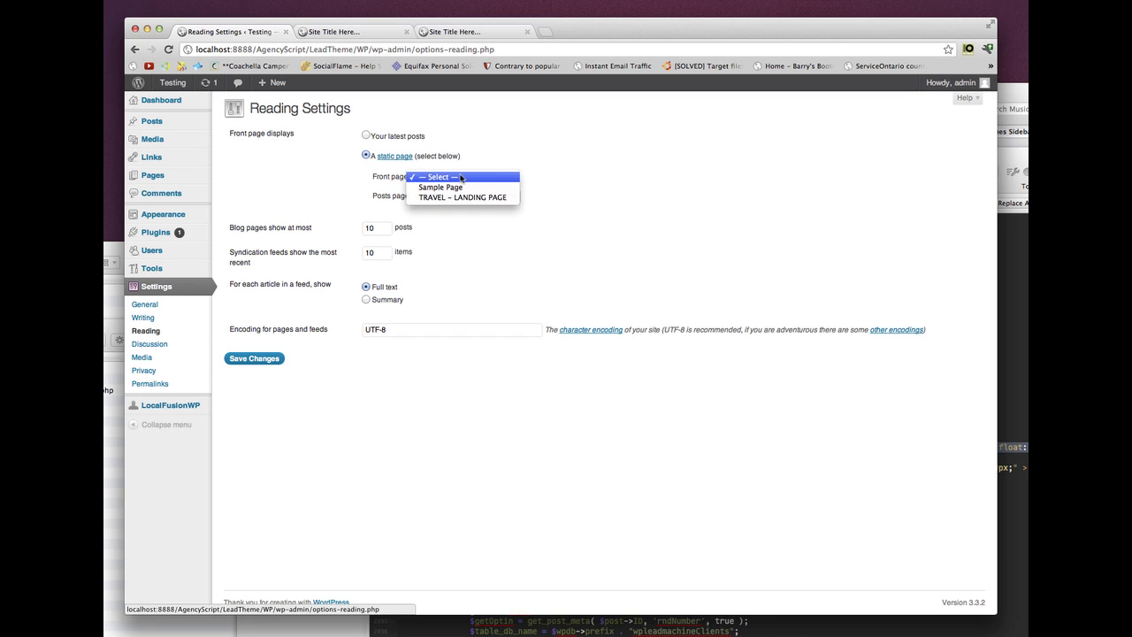
{"action": "left_click", "coordinate": [458, 198]}
{"action": "left_click", "coordinate": [247, 363]}
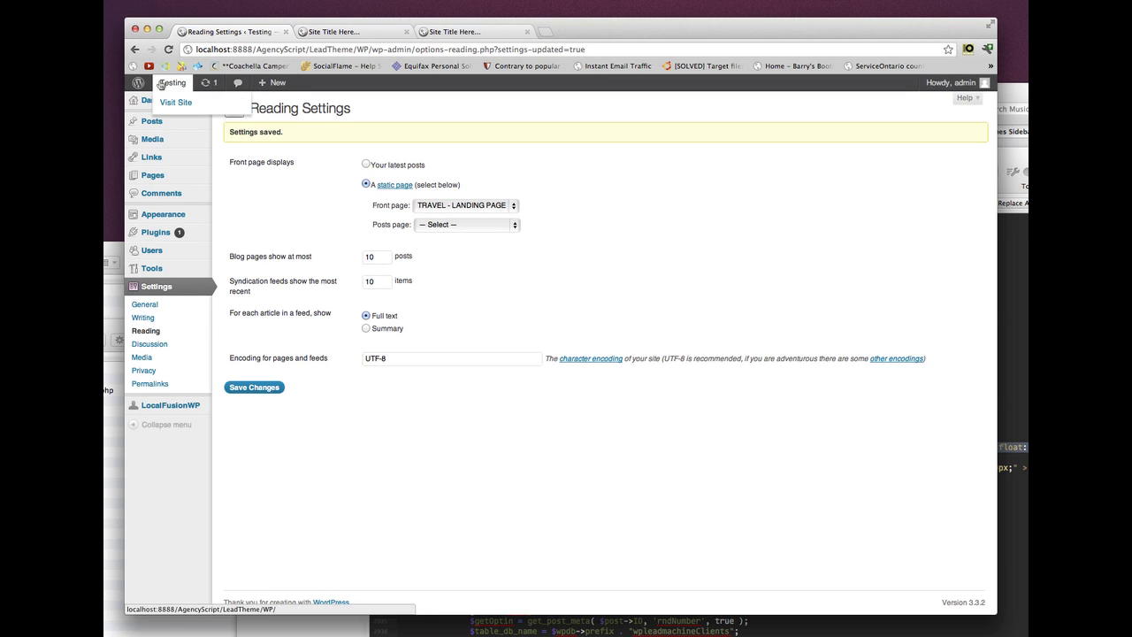
- Visit the site to examine its front page and root address
{"action": "left_click", "coordinate": [171, 103]}
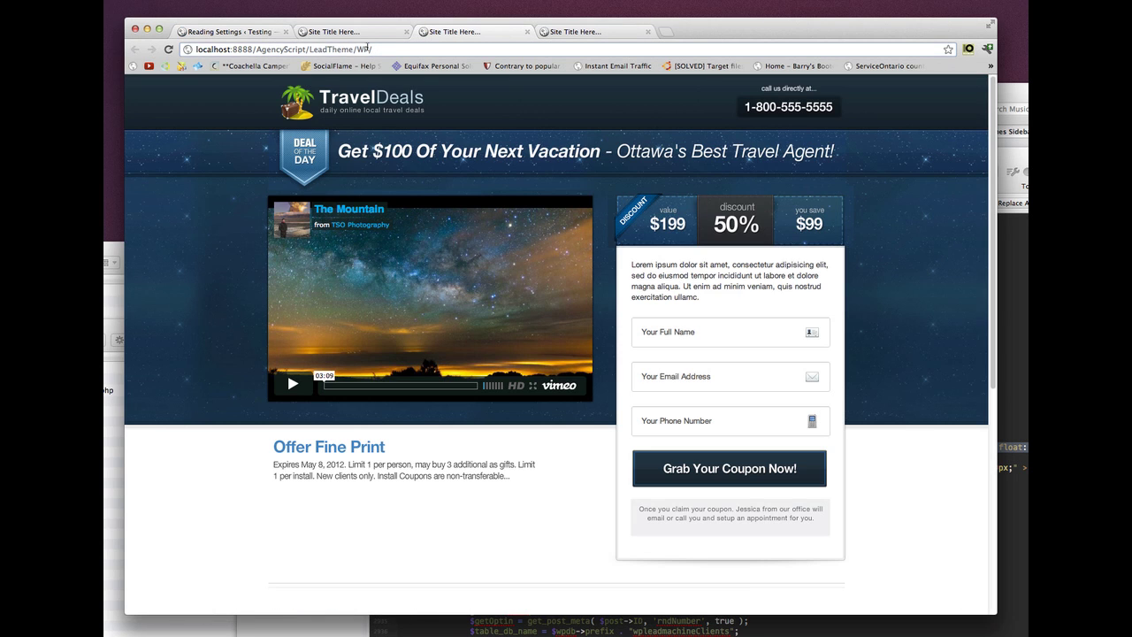
{"action": "left_click_drag", "start_coordinate": [367, 49], "coordinate": [198, 48]}
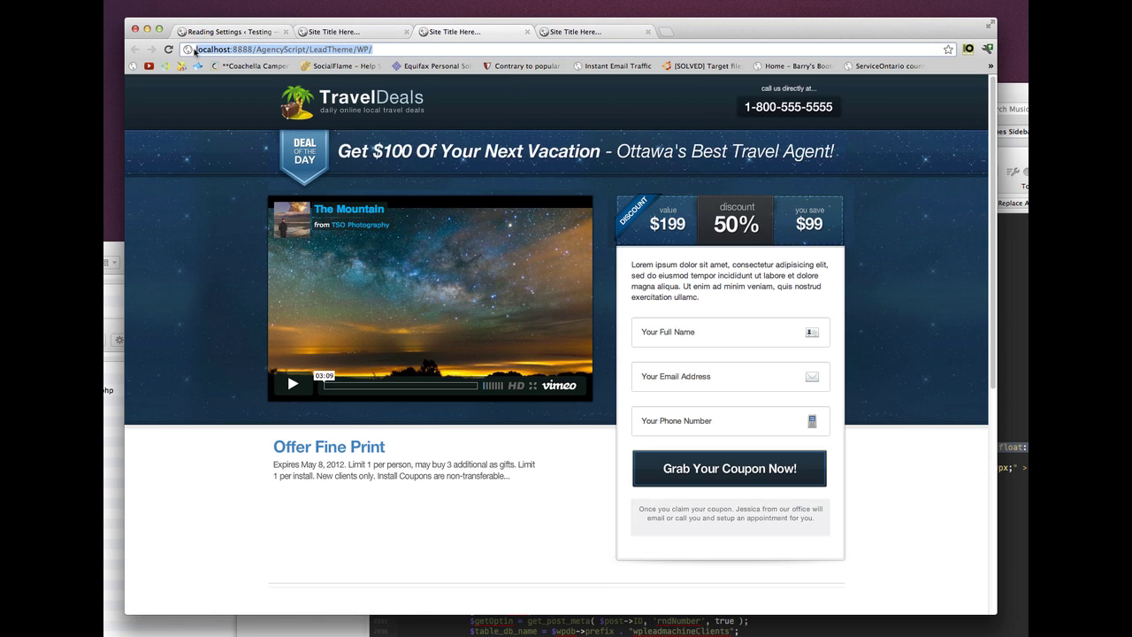
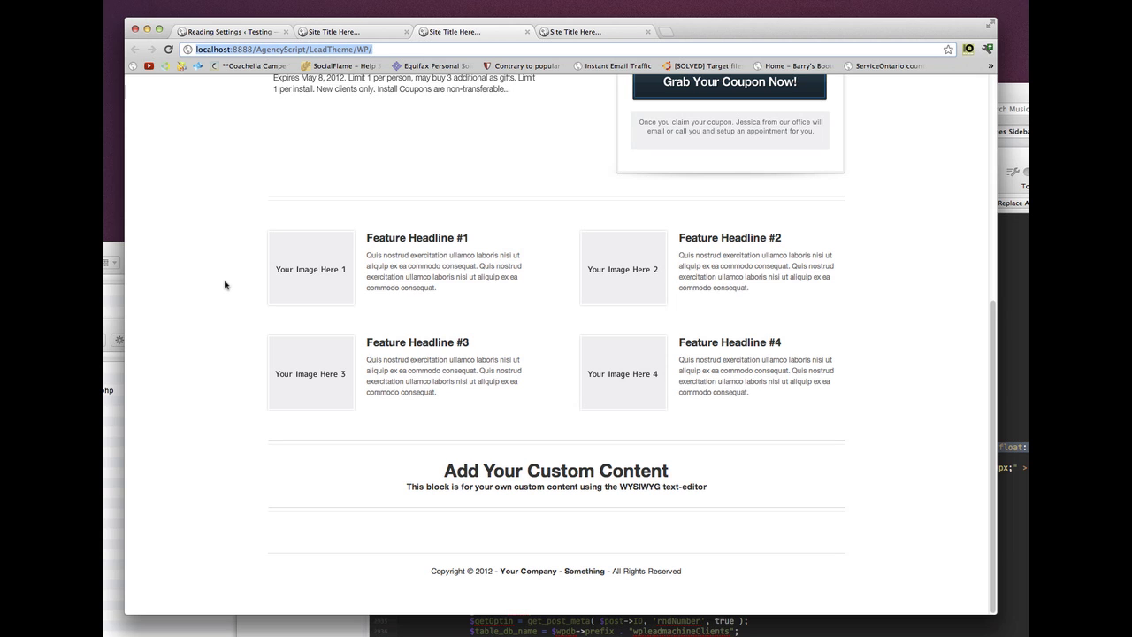
{"action": "key", "text": "Return"}
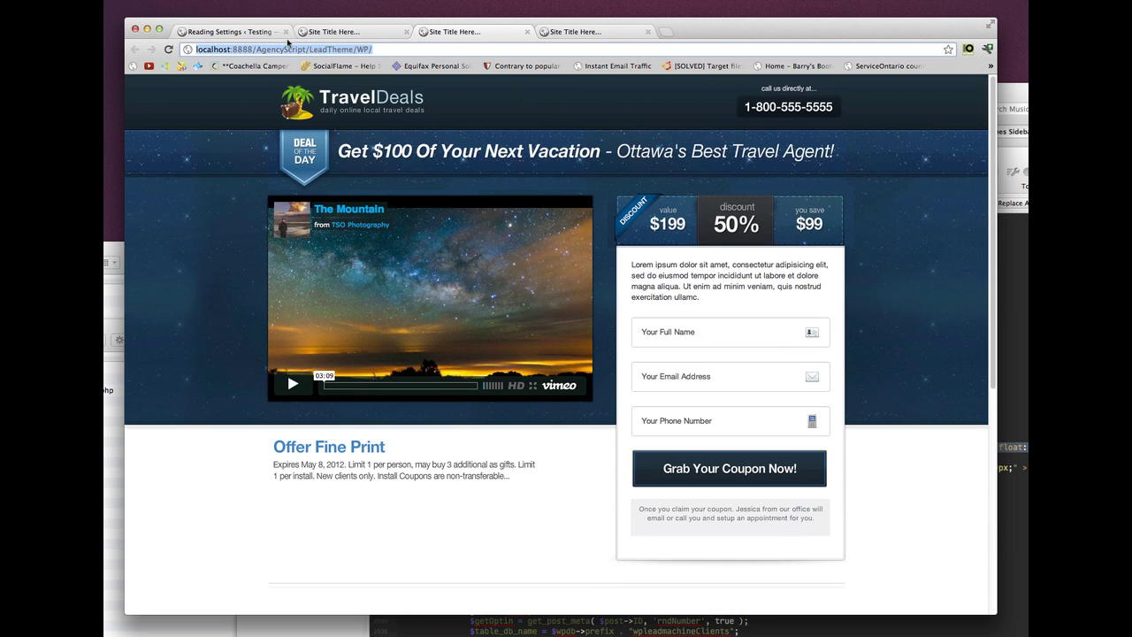
- Close the travel-landing-page and client=TravelDeals previews and return to the Reading settings
{"action": "left_click", "coordinate": [331, 34]}
{"action": "left_click", "coordinate": [405, 31]}
{"action": "left_click", "coordinate": [490, 35]}
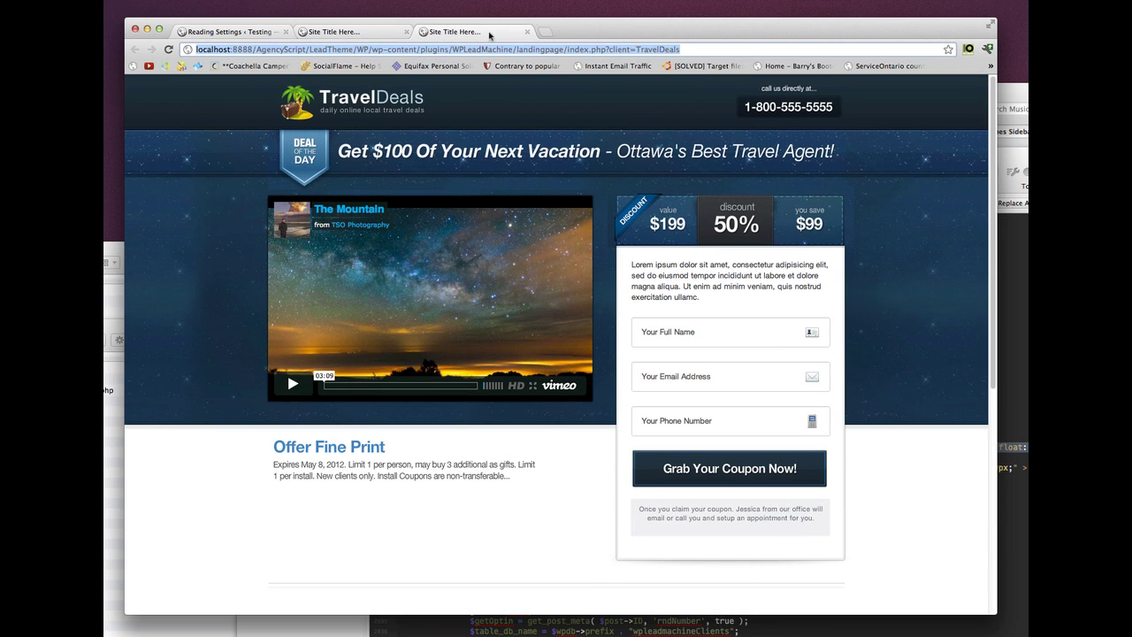
{"action": "left_click", "coordinate": [527, 32]}
{"action": "left_click", "coordinate": [247, 37]}
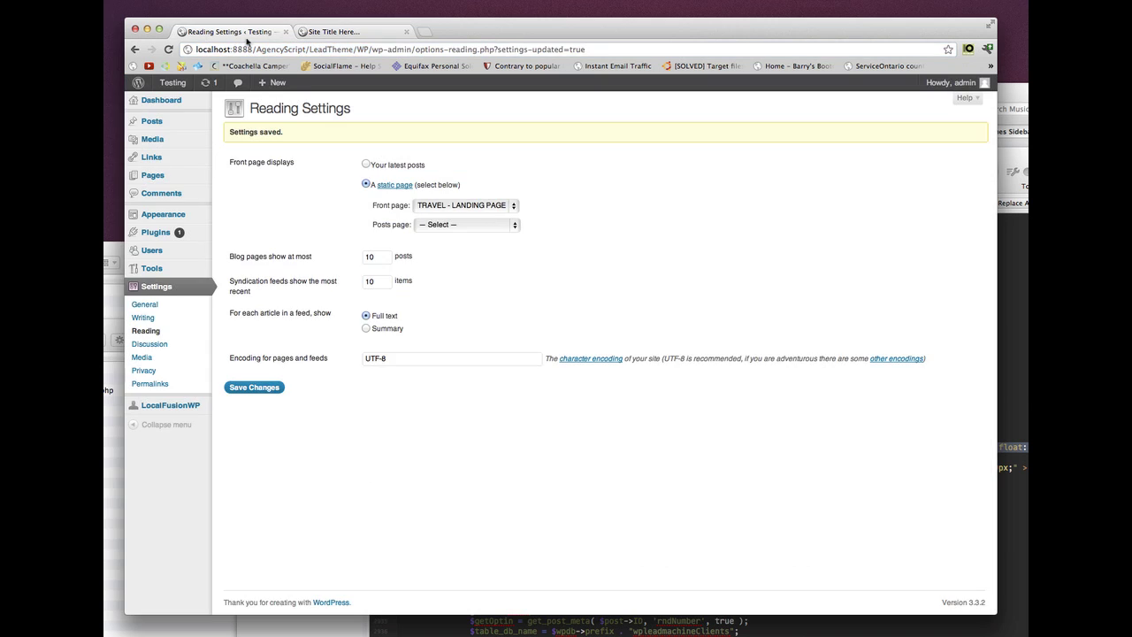
- Glance at the site's front page once more and open the list of WordPress pages
{"action": "left_click", "coordinate": [343, 35]}
{"action": "left_click", "coordinate": [232, 34]}
{"action": "left_click", "coordinate": [151, 177]}
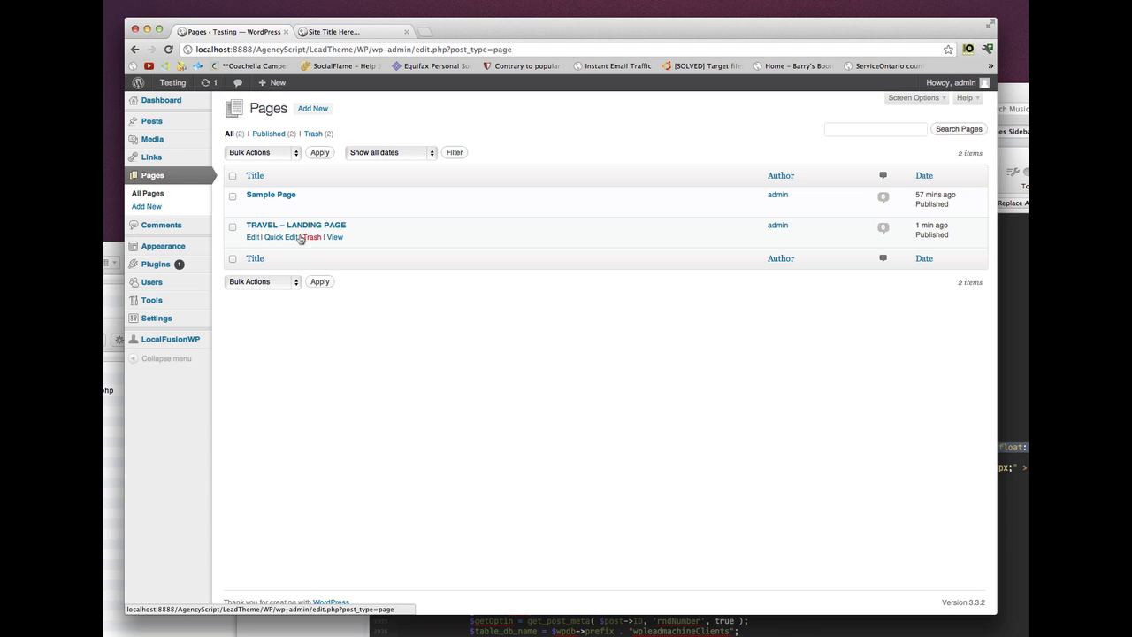
- Add a new page titled "Travel Terms Of Service" with the body text "This will be my travel terms of service"
{"action": "left_click", "coordinate": [307, 111]}
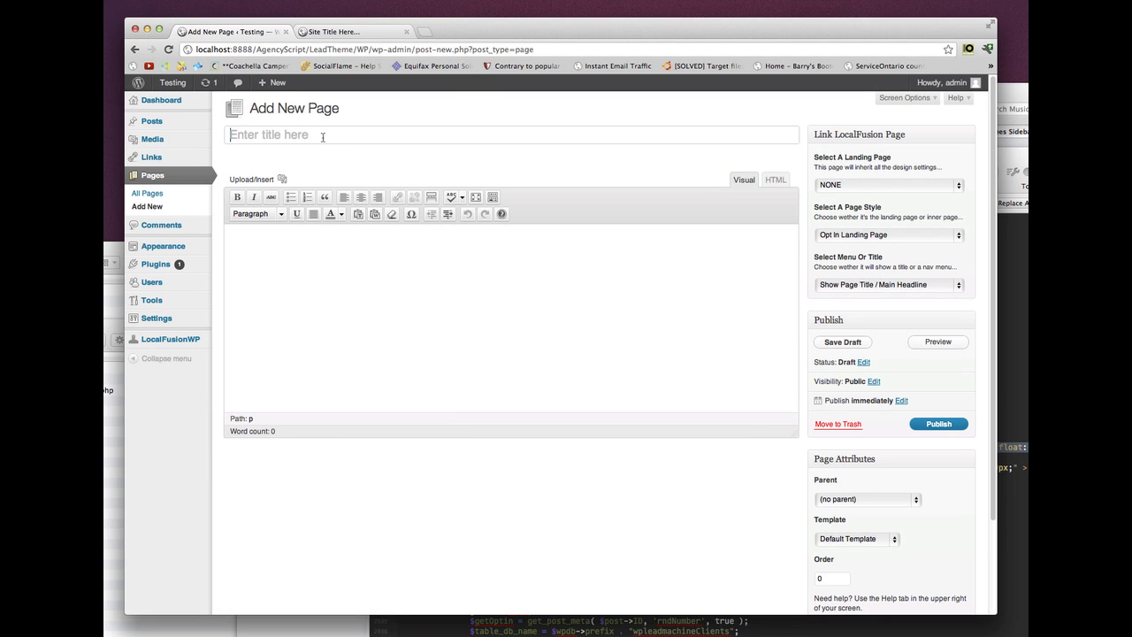
{"action": "left_click", "coordinate": [323, 137]}
{"action": "type", "text": "Travel Te"}
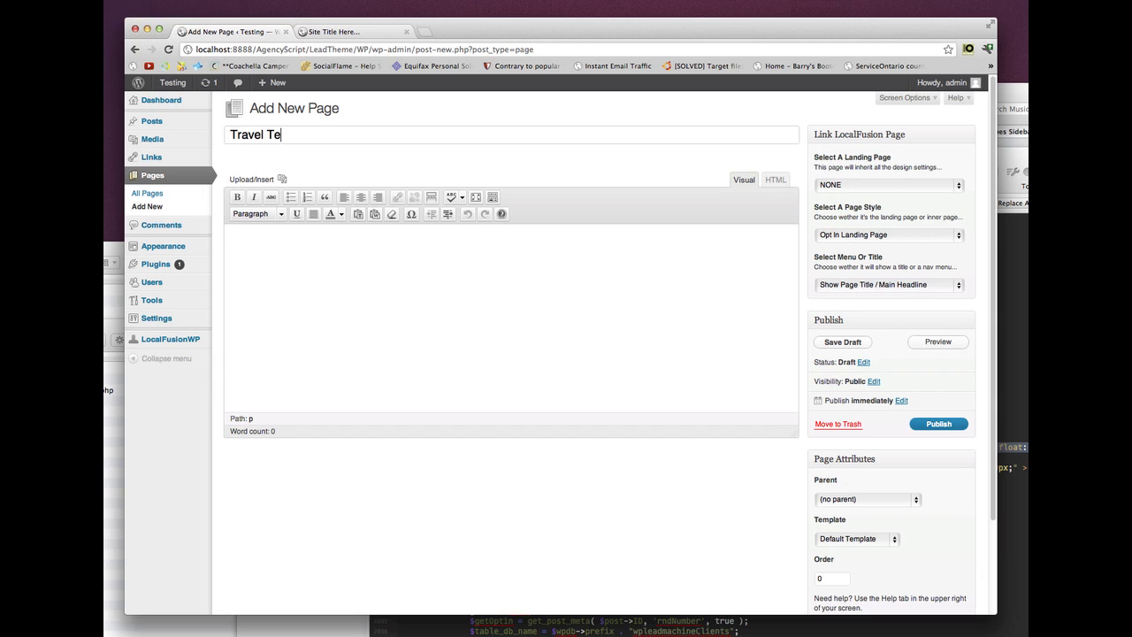
{"action": "type", "text": "rms Of Service"}
{"action": "left_click", "coordinate": [412, 243]}
{"action": "type", "text": "Th"}
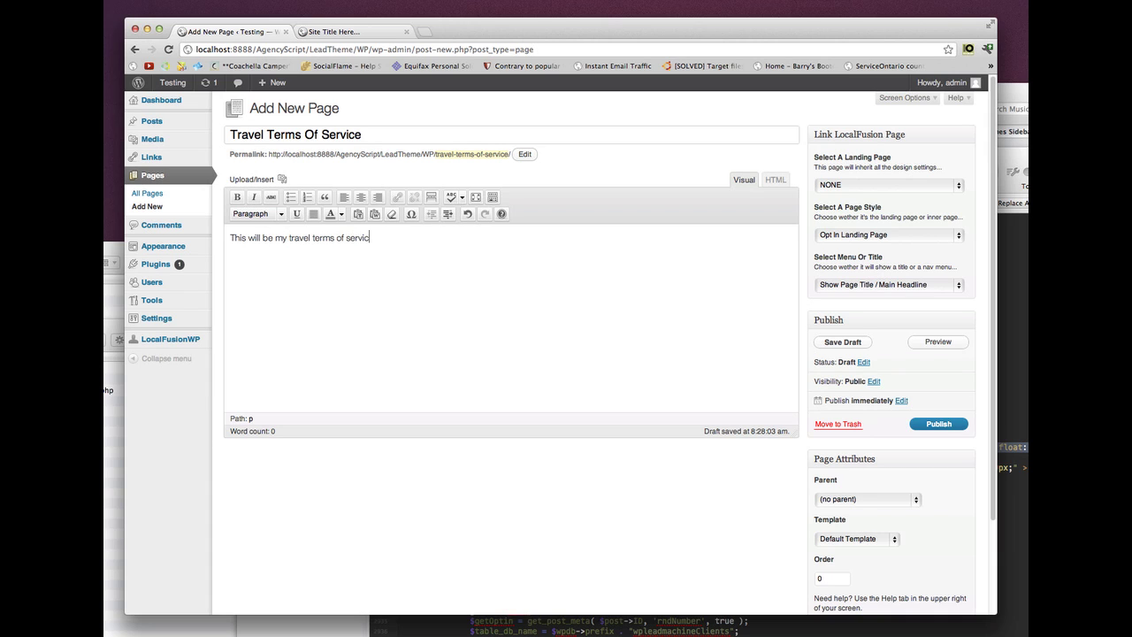
- Make the words "terms of service" in the page body bold
{"action": "left_click_drag", "start_coordinate": [387, 237], "coordinate": [313, 239]}
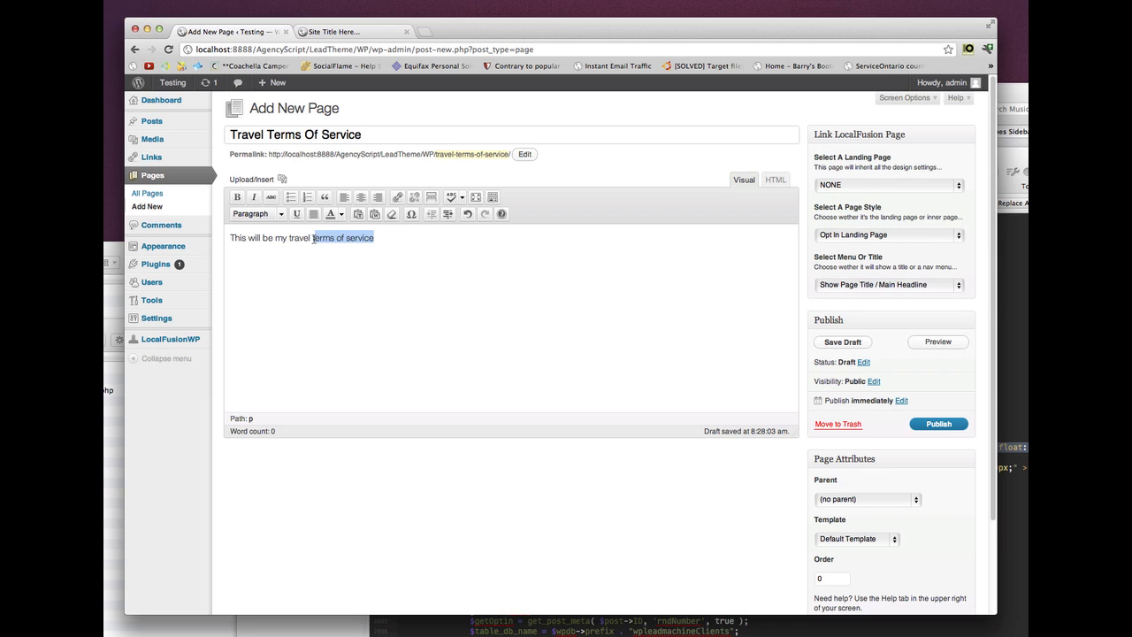
{"action": "left_click", "coordinate": [236, 197]}
{"action": "left_click", "coordinate": [405, 255]}
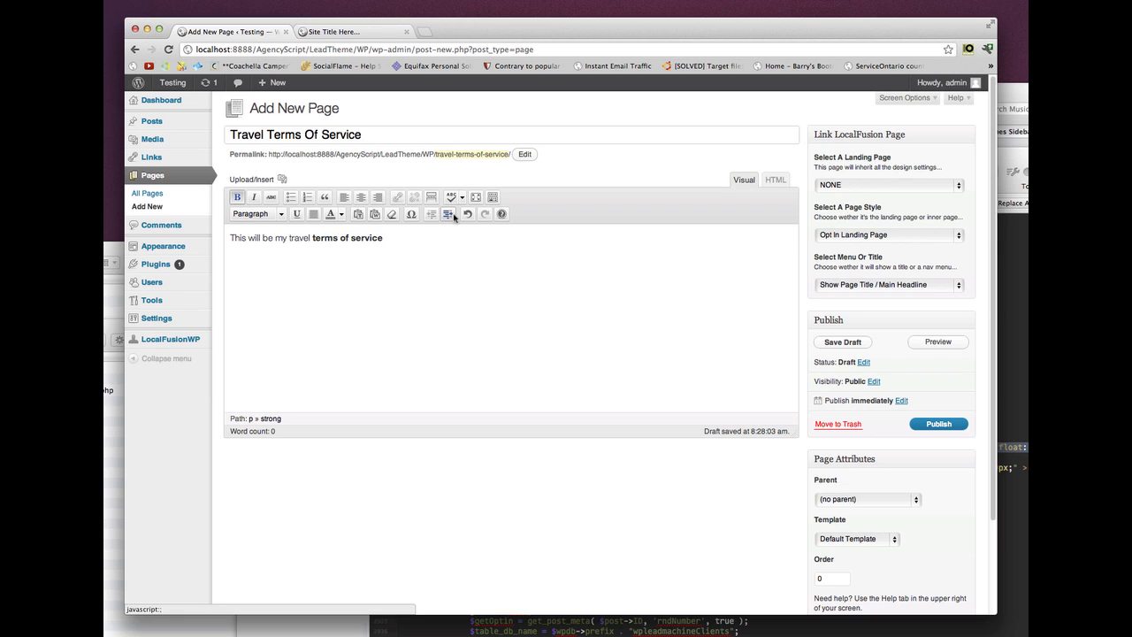
- Link the page to the TravelDeals landing page, set its page style to Inner Content Page, and publish it
{"action": "left_click", "coordinate": [865, 186]}
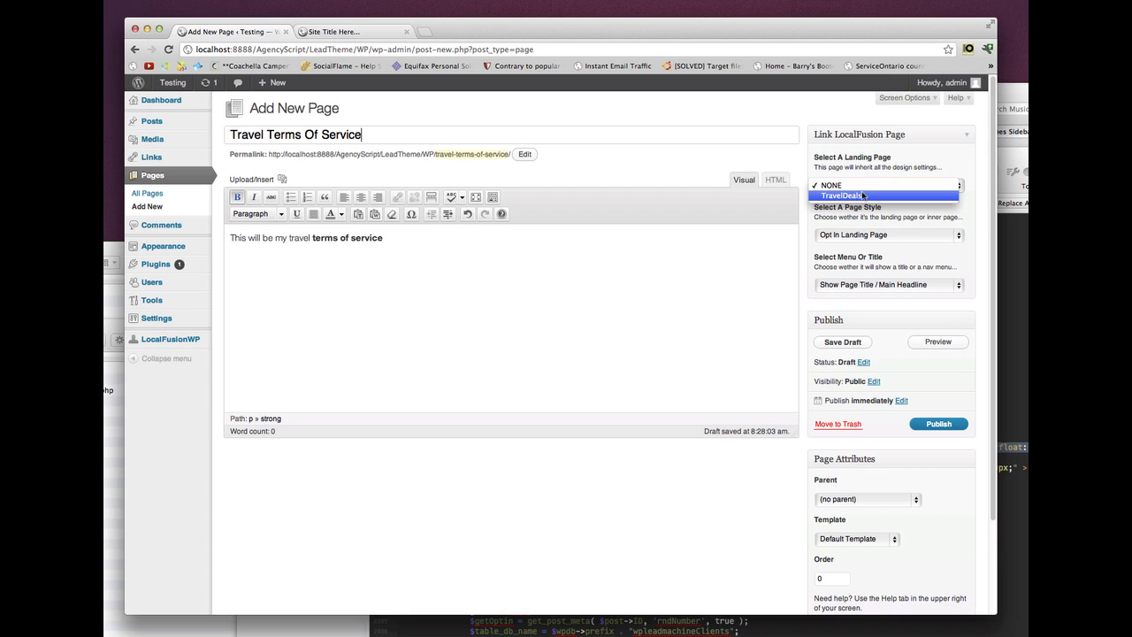
{"action": "left_click", "coordinate": [871, 197]}
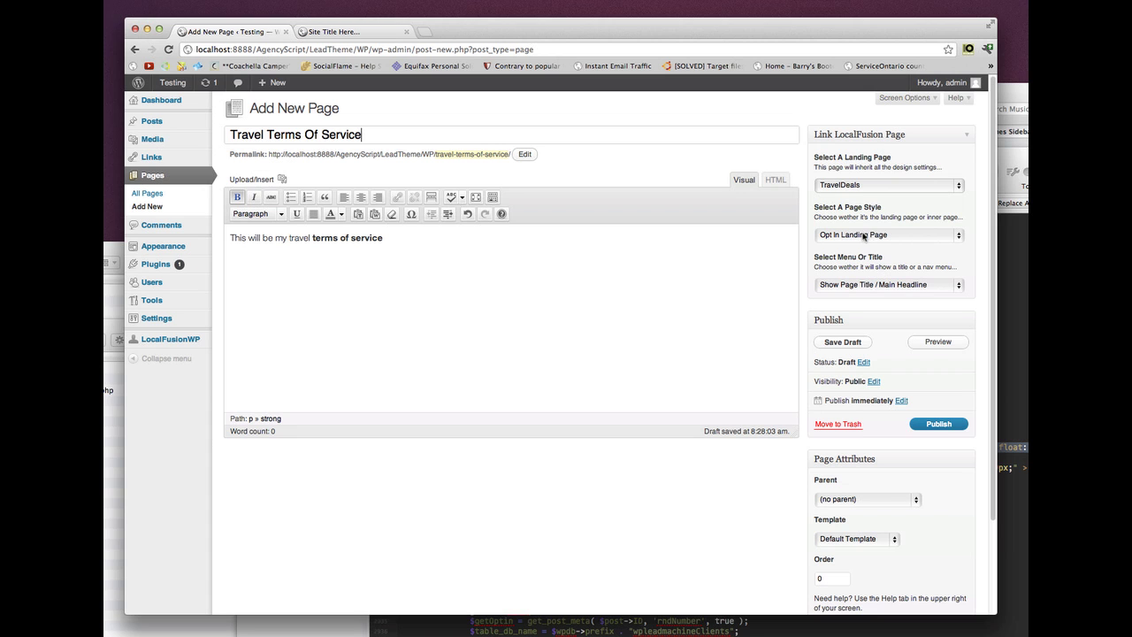
{"action": "left_click", "coordinate": [358, 33]}
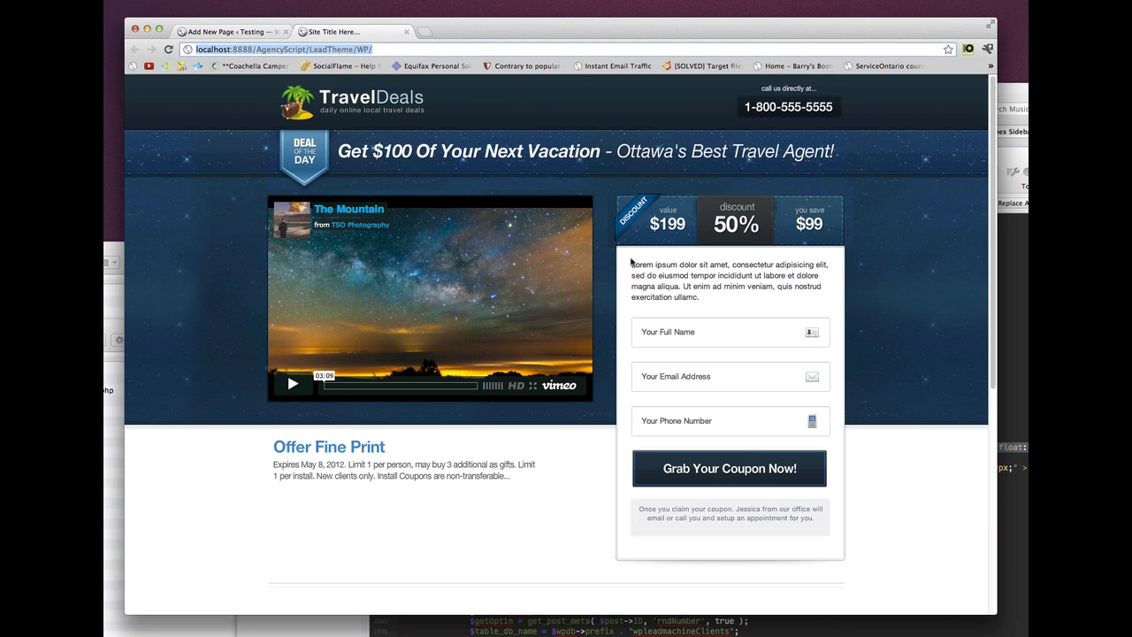
{"action": "left_click", "coordinate": [241, 33]}
{"action": "left_click", "coordinate": [890, 235]}
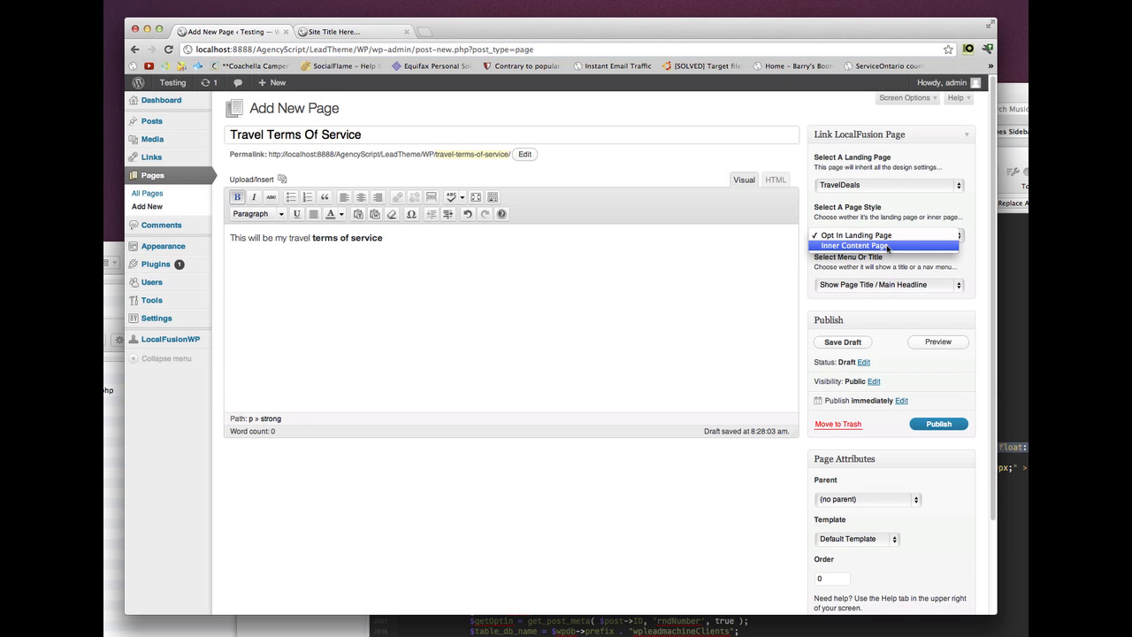
{"action": "left_click", "coordinate": [887, 246]}
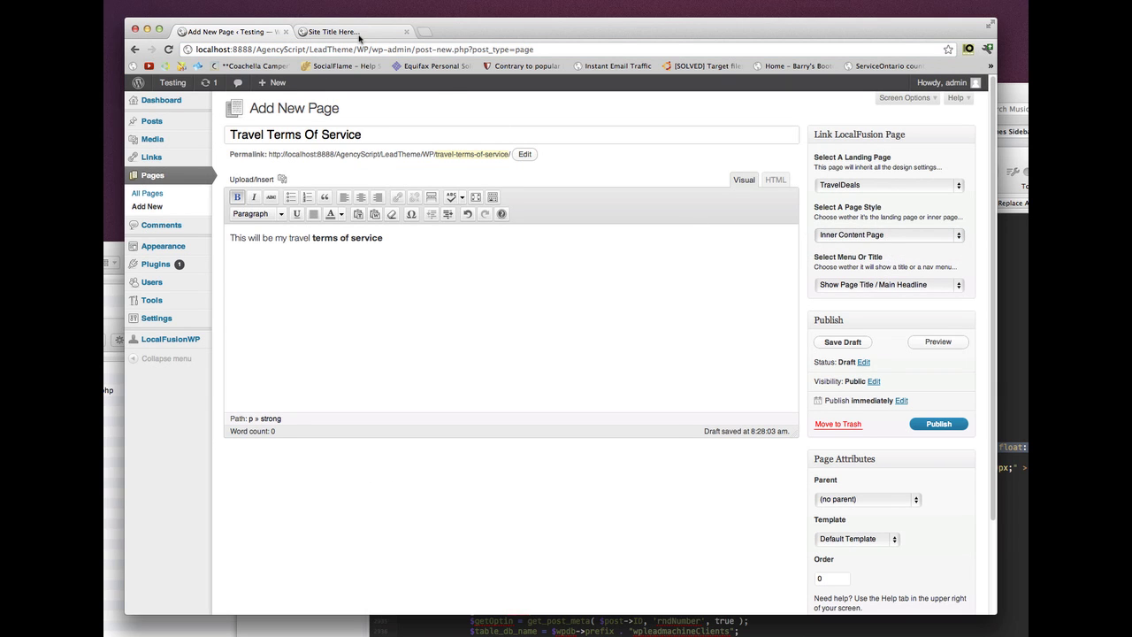
{"action": "left_click", "coordinate": [345, 32]}
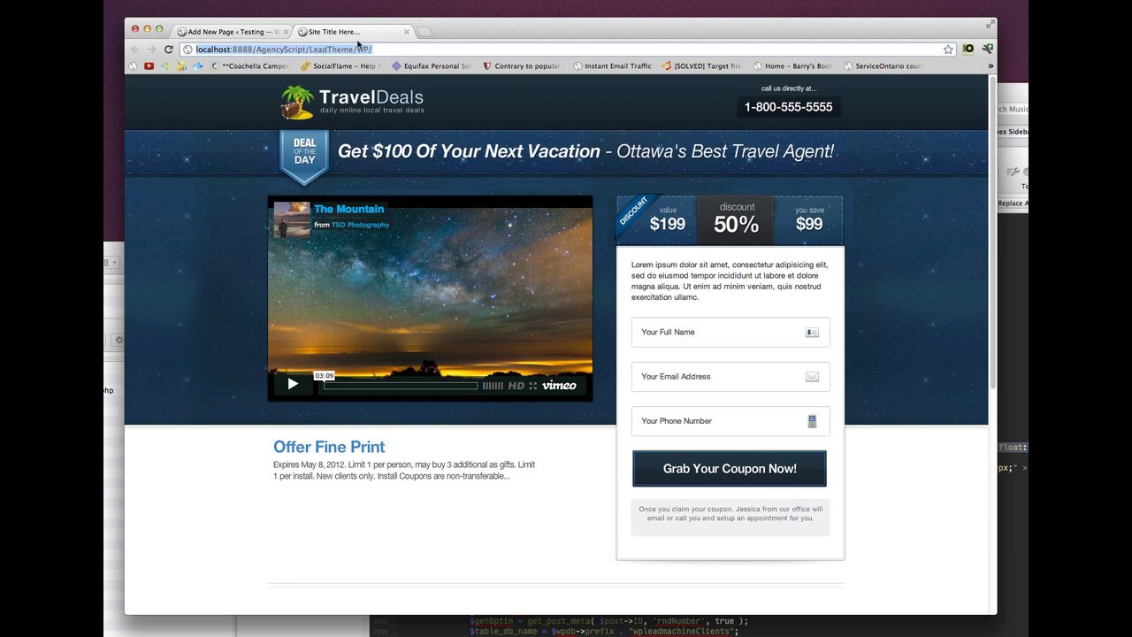
{"action": "left_click", "coordinate": [231, 32]}
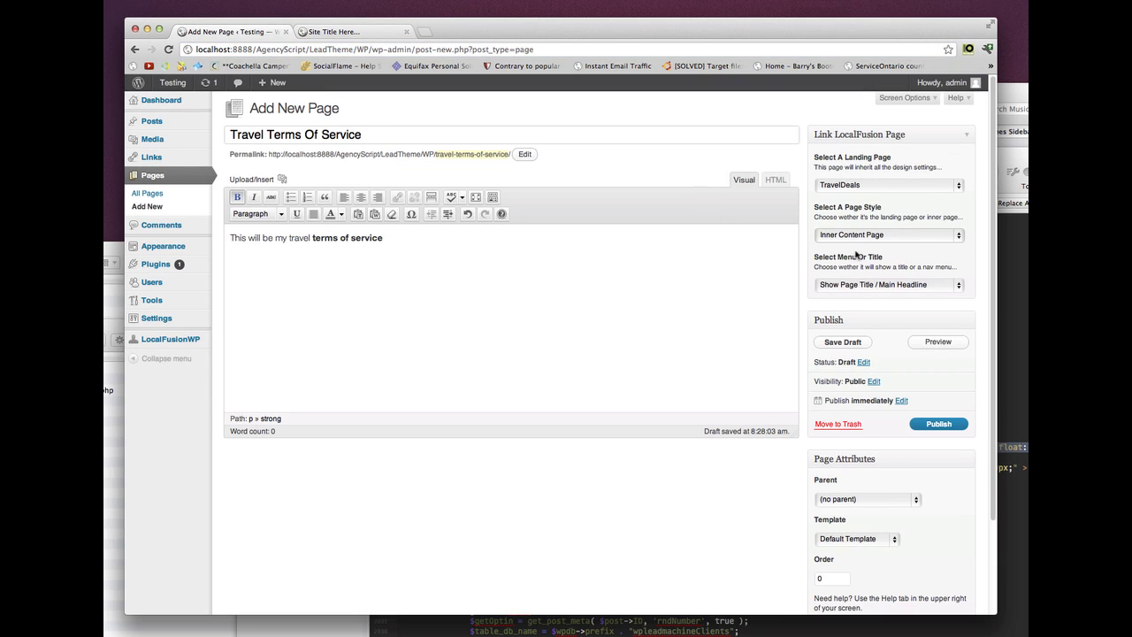
{"action": "left_click", "coordinate": [933, 422]}
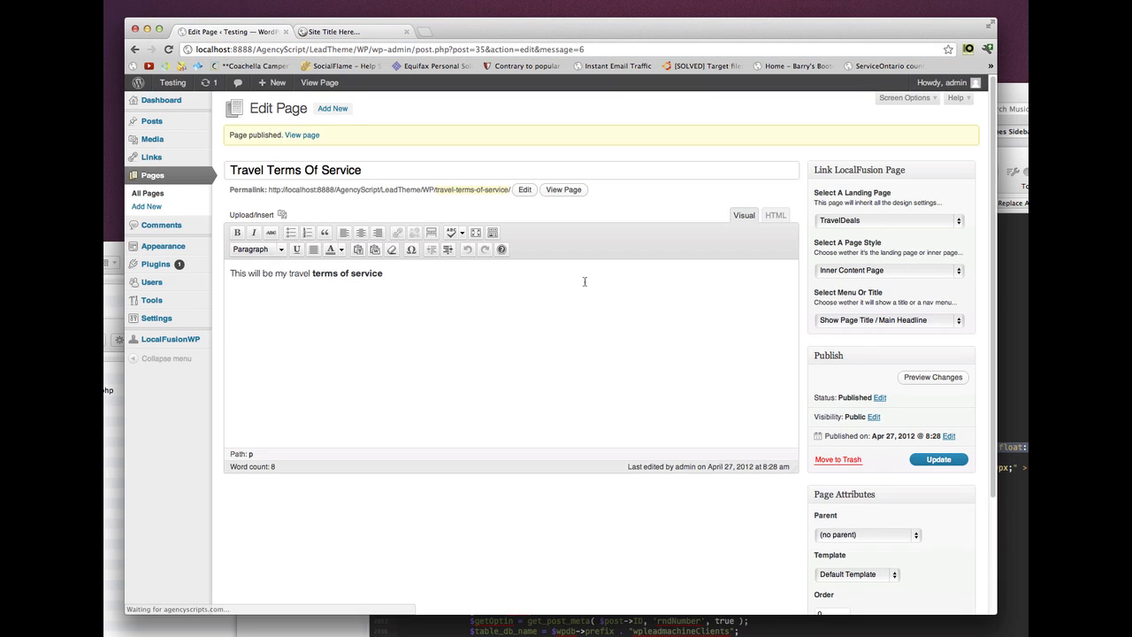
- View the published Travel Terms Of Service page and compare its headline and content with the front page and the editor text
{"action": "left_click", "coordinate": [564, 190]}
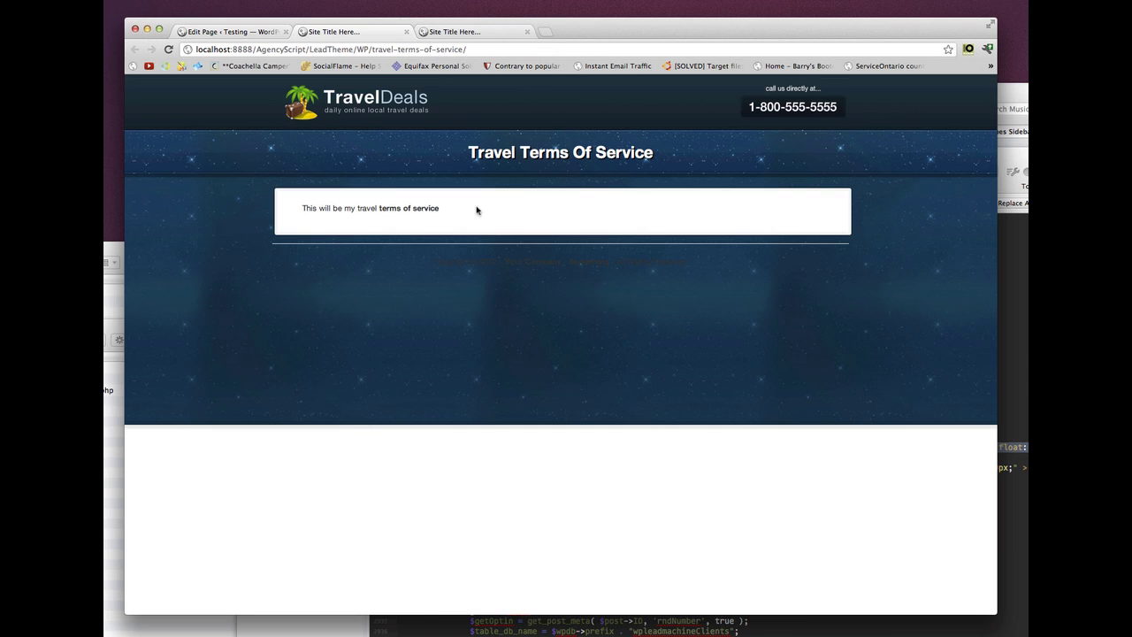
{"action": "left_click_drag", "start_coordinate": [460, 157], "coordinate": [839, 152]}
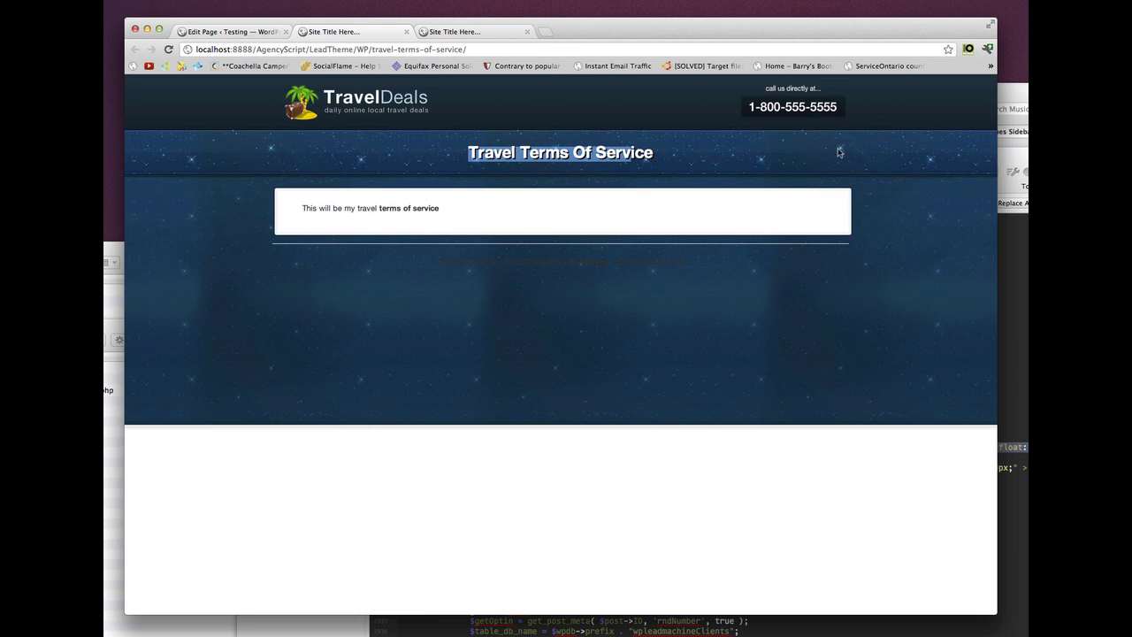
{"action": "left_click", "coordinate": [460, 32]}
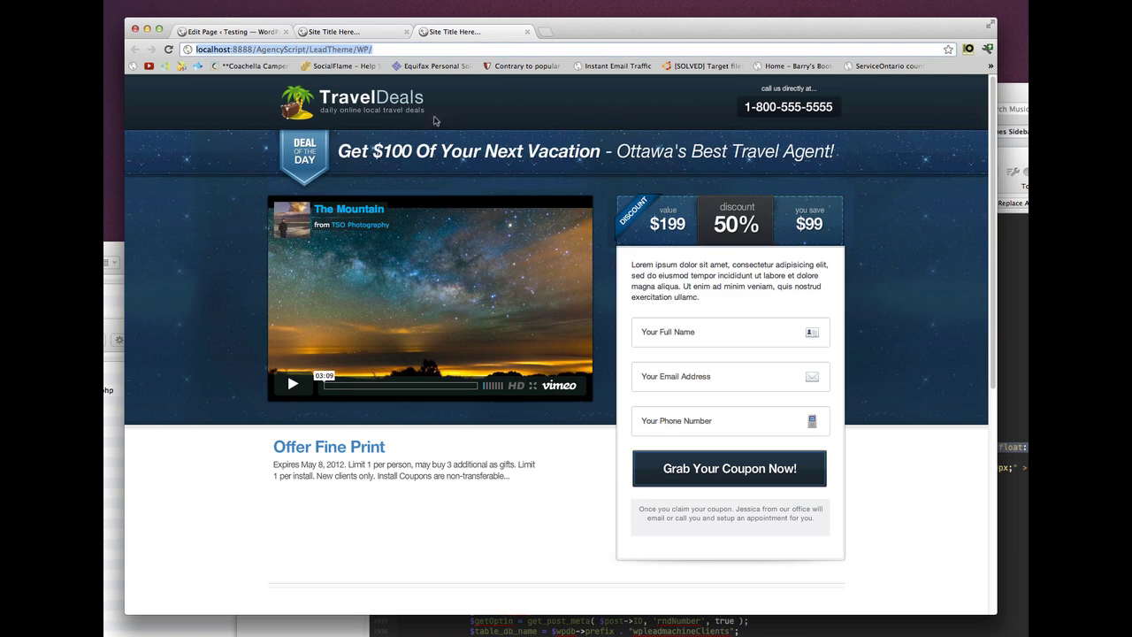
{"action": "left_click", "coordinate": [350, 34]}
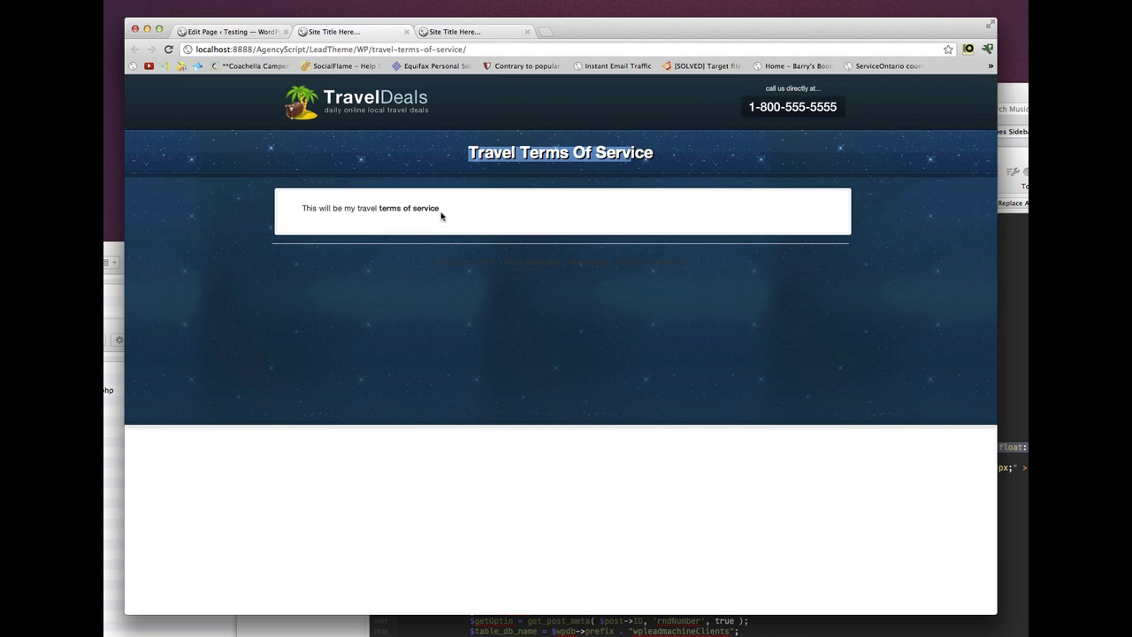
{"action": "left_click_drag", "start_coordinate": [442, 213], "coordinate": [303, 207]}
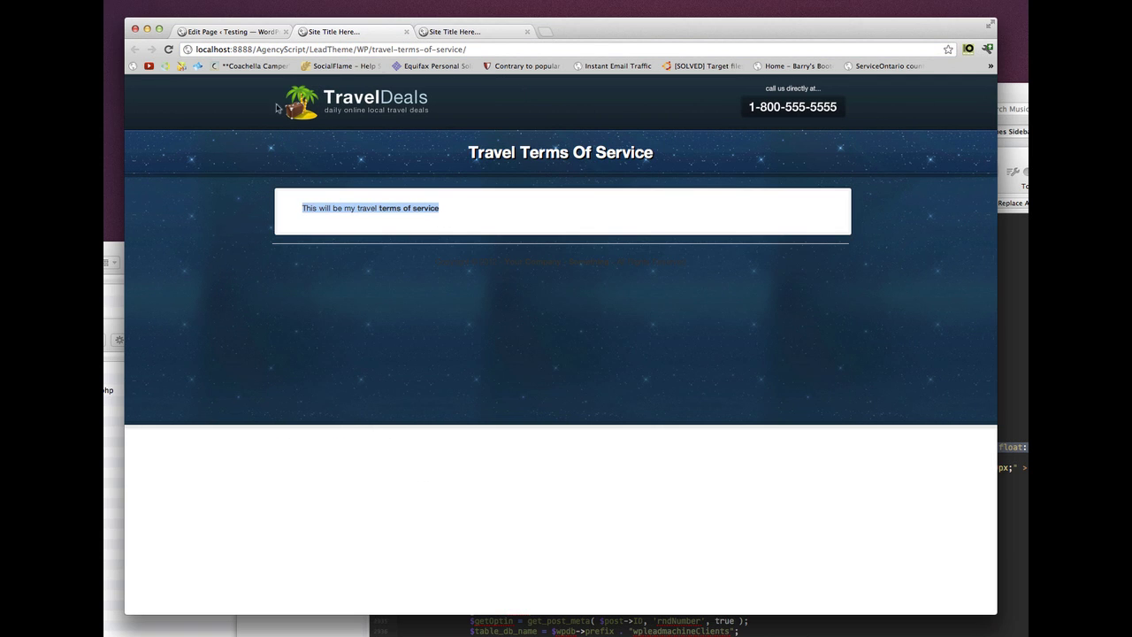
{"action": "left_click", "coordinate": [235, 34]}
{"action": "left_click_drag", "start_coordinate": [383, 274], "coordinate": [235, 272]}
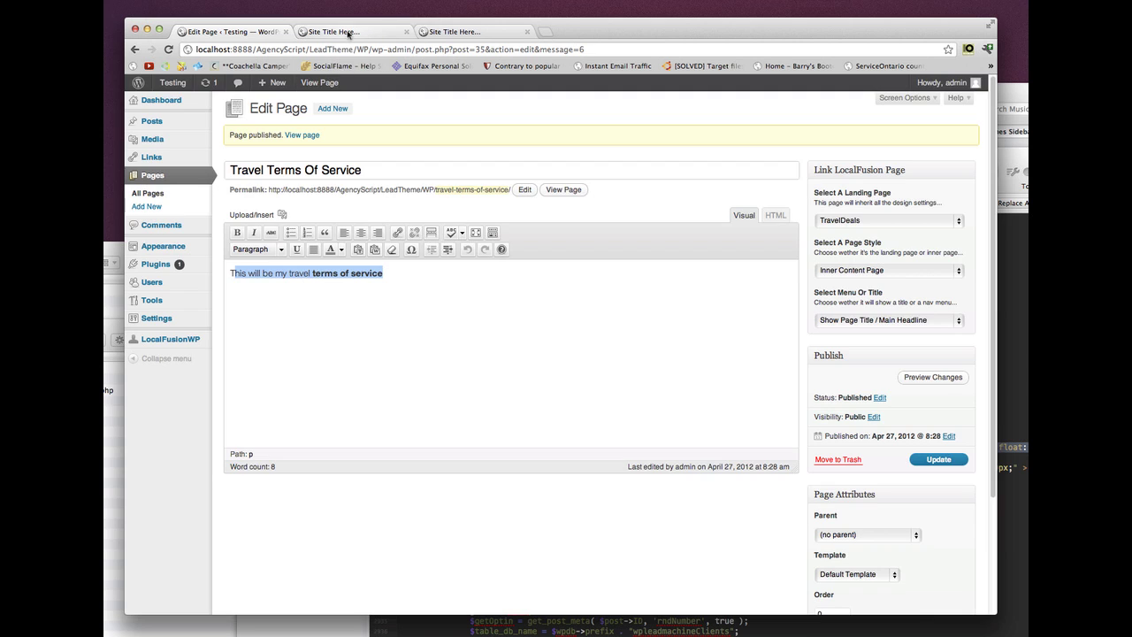
{"action": "left_click", "coordinate": [341, 32]}
{"action": "left_click_drag", "start_coordinate": [468, 152], "coordinate": [652, 154]}
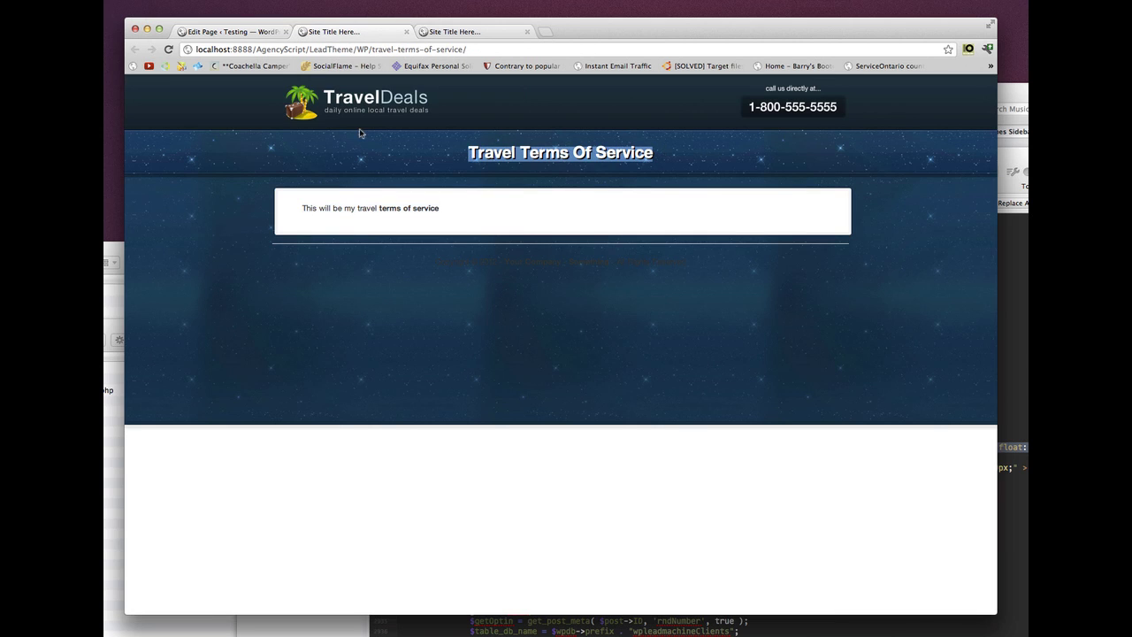
- Shorten the page title to "Terms Of Service", update the page, and reload its live view
{"action": "left_click", "coordinate": [253, 33]}
{"action": "left_click_drag", "start_coordinate": [273, 170], "coordinate": [170, 170]}
{"action": "key", "text": "BackSpace"}
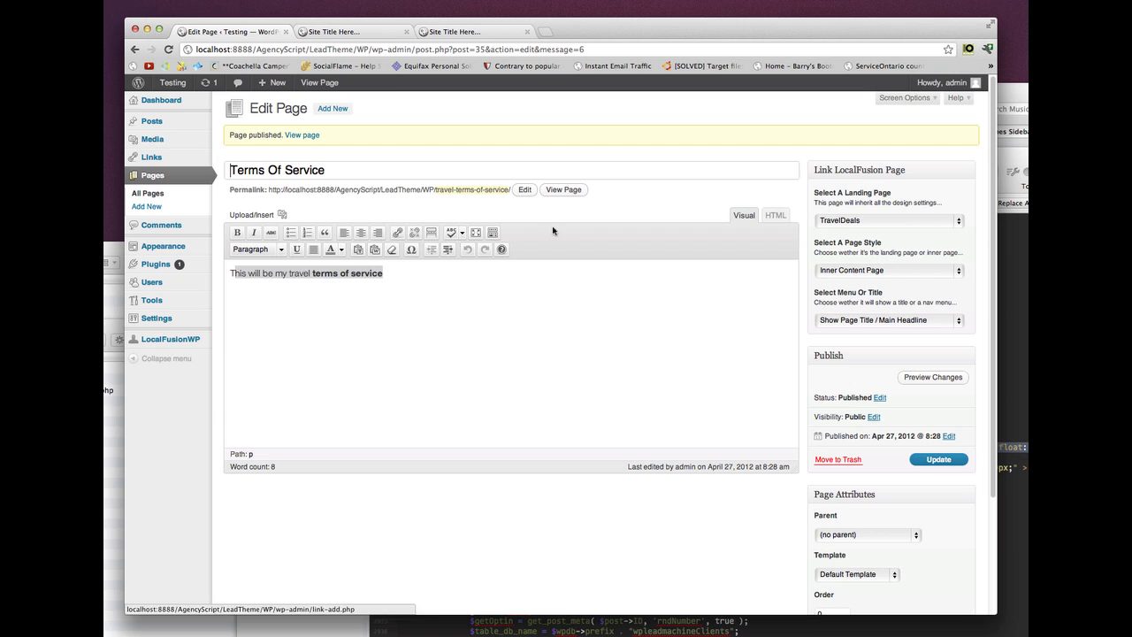
{"action": "left_click", "coordinate": [928, 461]}
{"action": "left_click", "coordinate": [359, 33]}
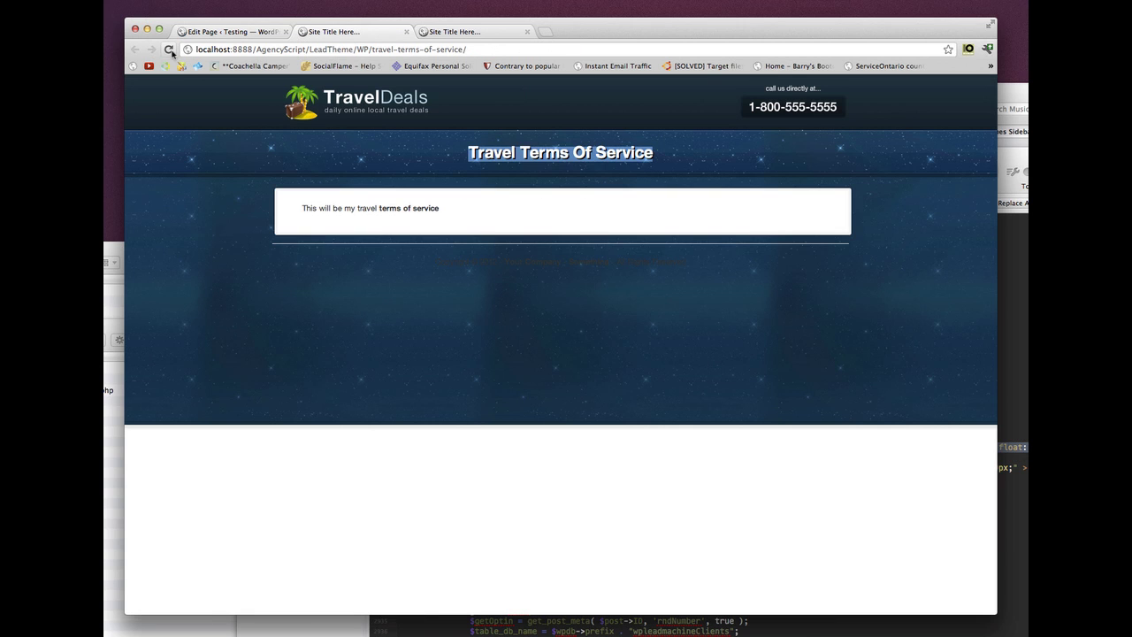
{"action": "left_click", "coordinate": [170, 50]}
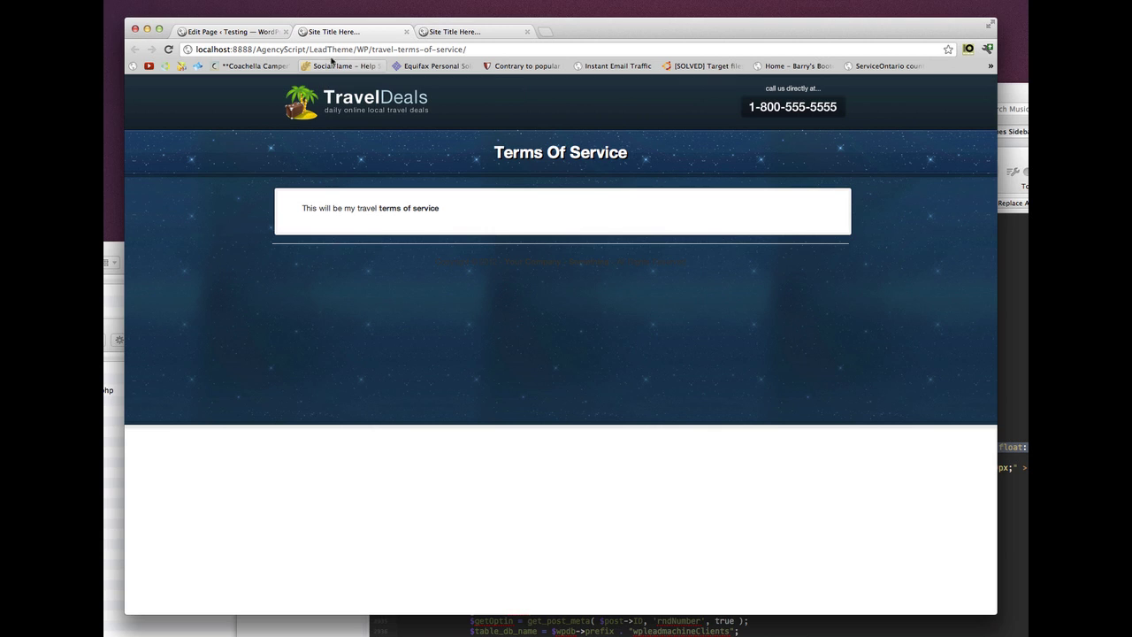
- Add another new page titled "Privacy Policy" with the body text "this will be my privacy policy"
{"action": "left_click", "coordinate": [229, 34]}
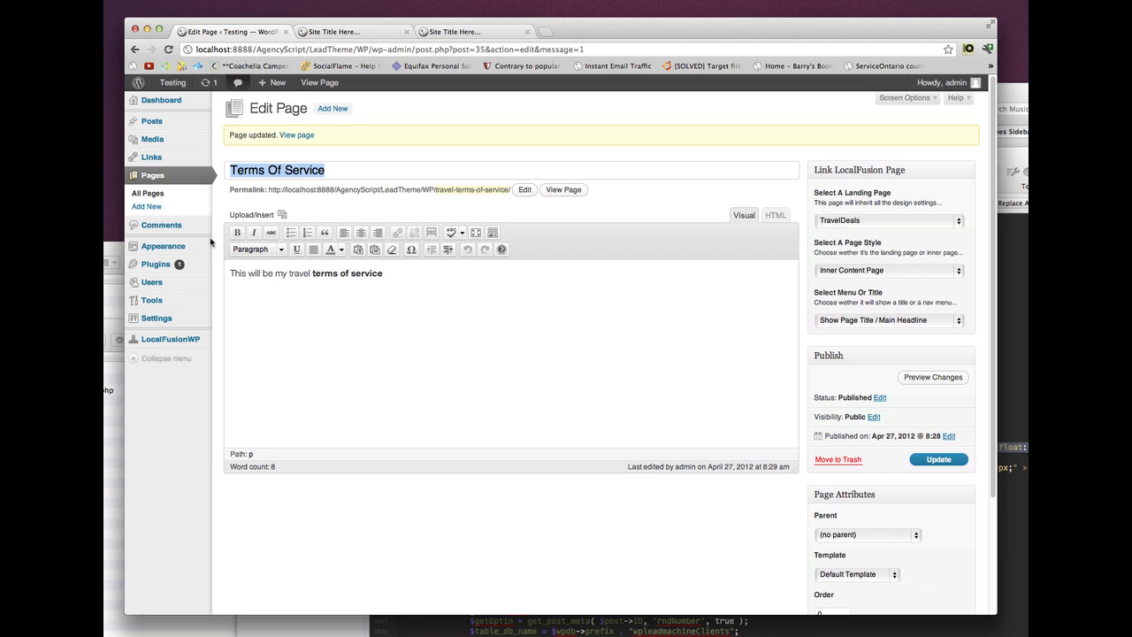
{"action": "left_click", "coordinate": [150, 208]}
{"action": "left_click", "coordinate": [284, 136]}
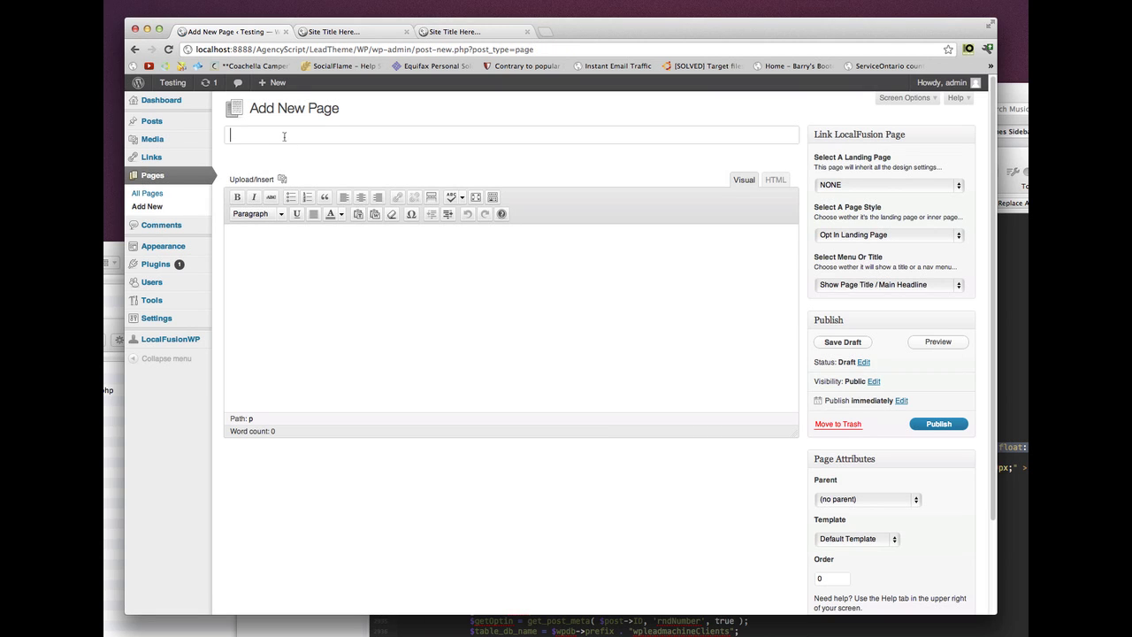
{"action": "type", "text": "Privacy Policy"}
{"action": "left_click", "coordinate": [322, 250]}
{"action": "type", "text": "this"}
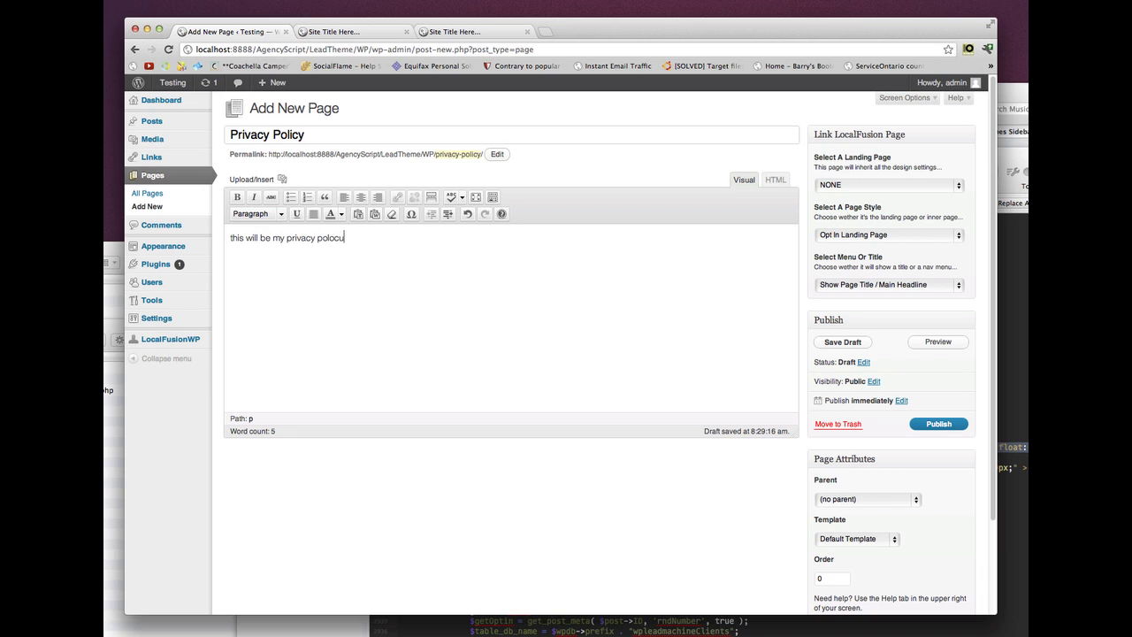
{"action": "type", "text": "icy"}
- Make the words "privacy policy" in the page body bold
{"action": "left_click_drag", "start_coordinate": [287, 237], "coordinate": [366, 235]}
{"action": "key", "text": "ctrl+b"}
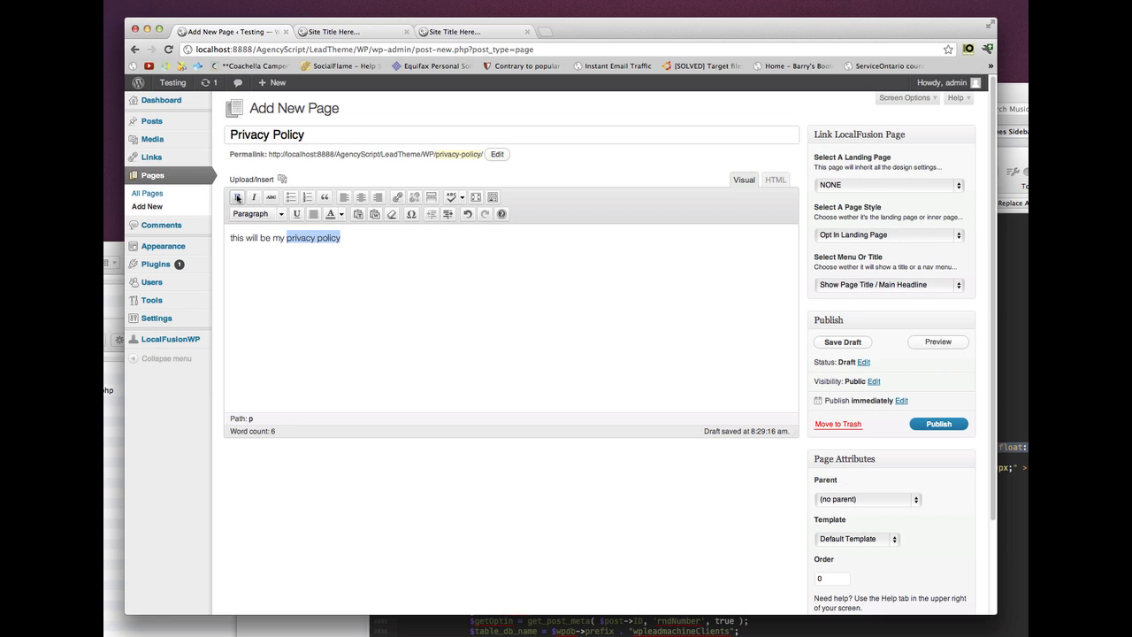
{"action": "key", "text": "Right"}
- Link the Privacy Policy page to the TravelDeals landing page as an Inner Content Page and publish it
{"action": "left_click", "coordinate": [882, 189]}
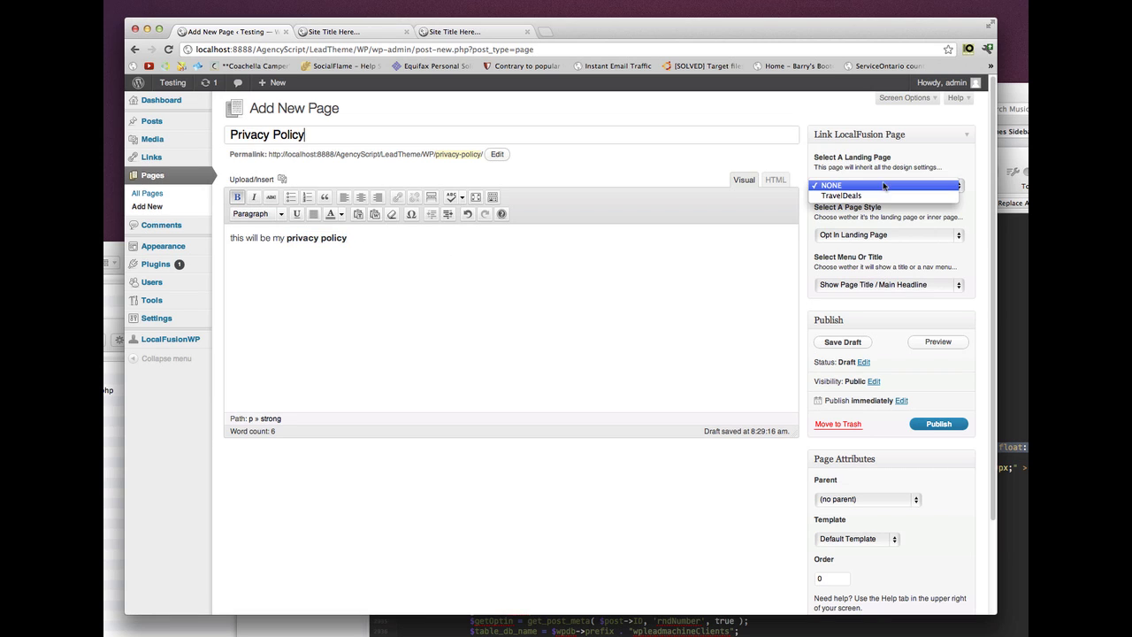
{"action": "left_click", "coordinate": [881, 196]}
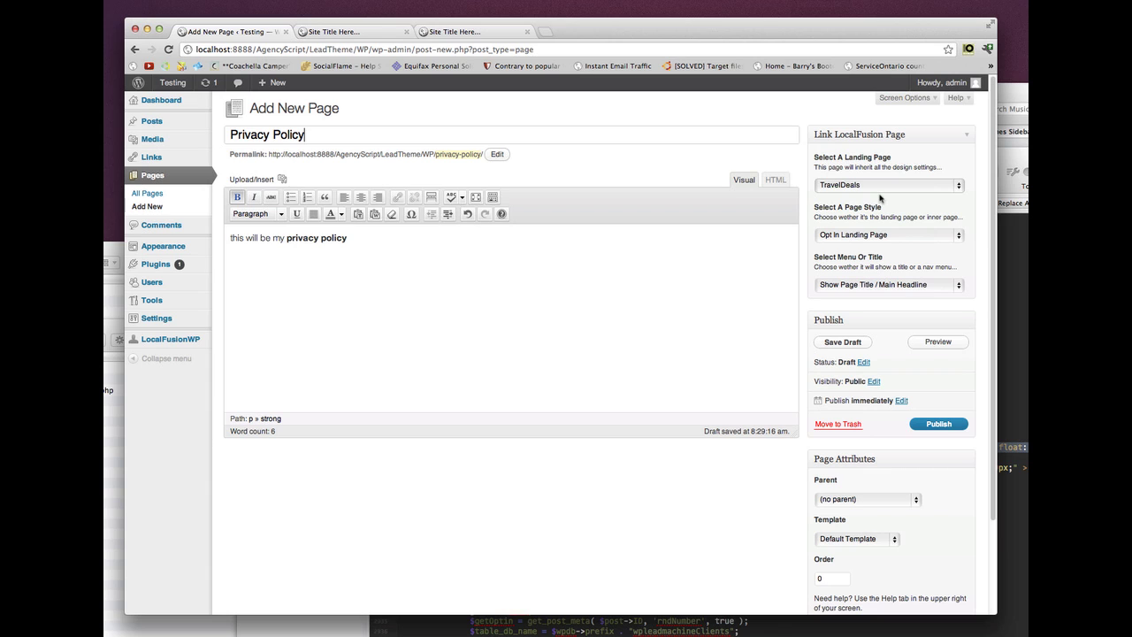
{"action": "left_click", "coordinate": [879, 234]}
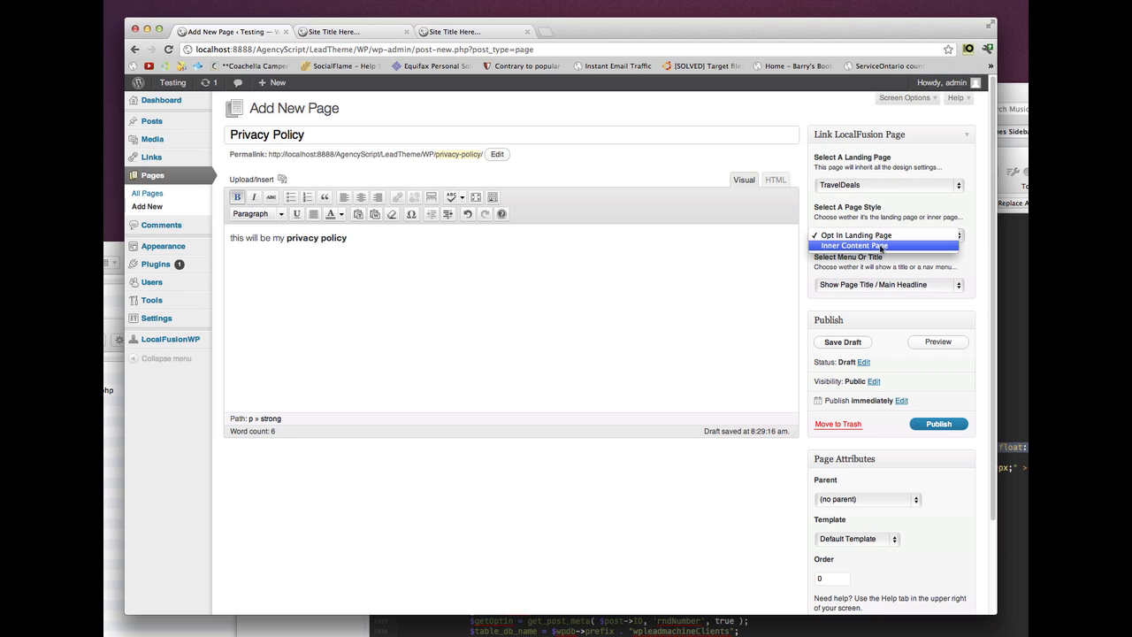
{"action": "left_click", "coordinate": [881, 246]}
{"action": "left_click", "coordinate": [939, 423]}
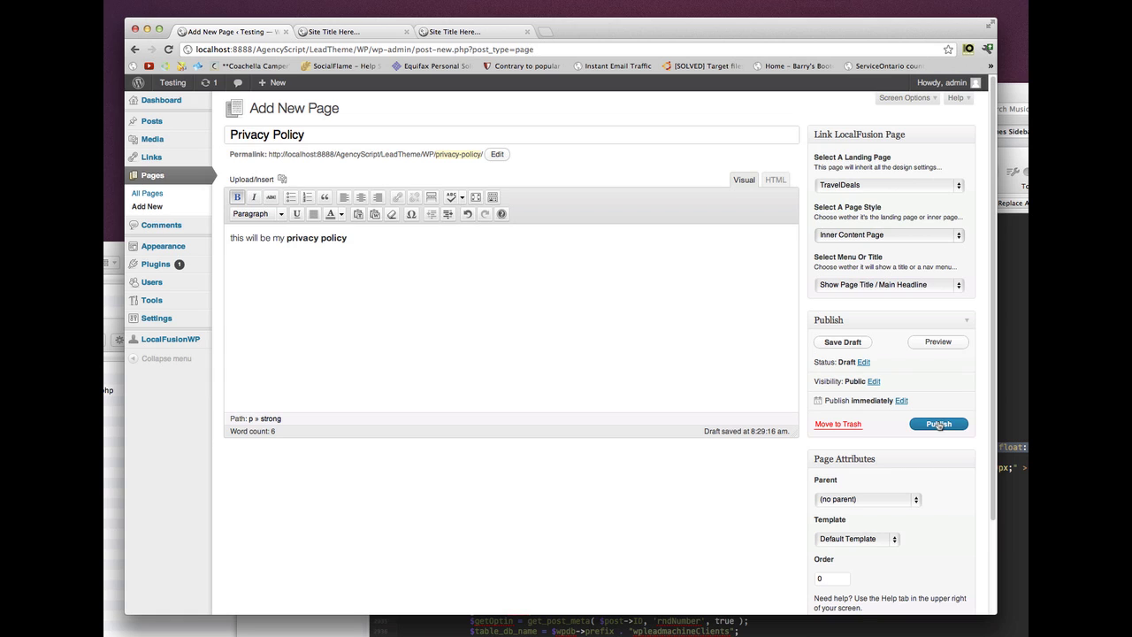
- Compare the published Privacy Policy and Terms Of Service pages with the front page, down to its copyright footer
{"action": "left_click", "coordinate": [536, 190]}
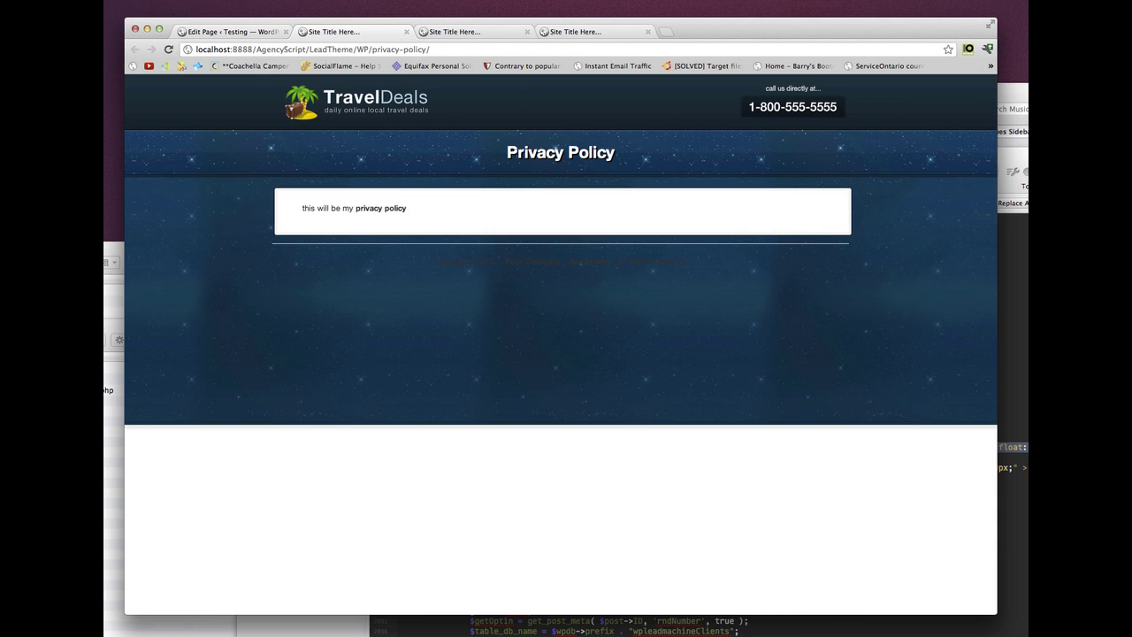
{"action": "left_click_drag", "start_coordinate": [500, 155], "coordinate": [629, 152]}
{"action": "left_click", "coordinate": [452, 37]}
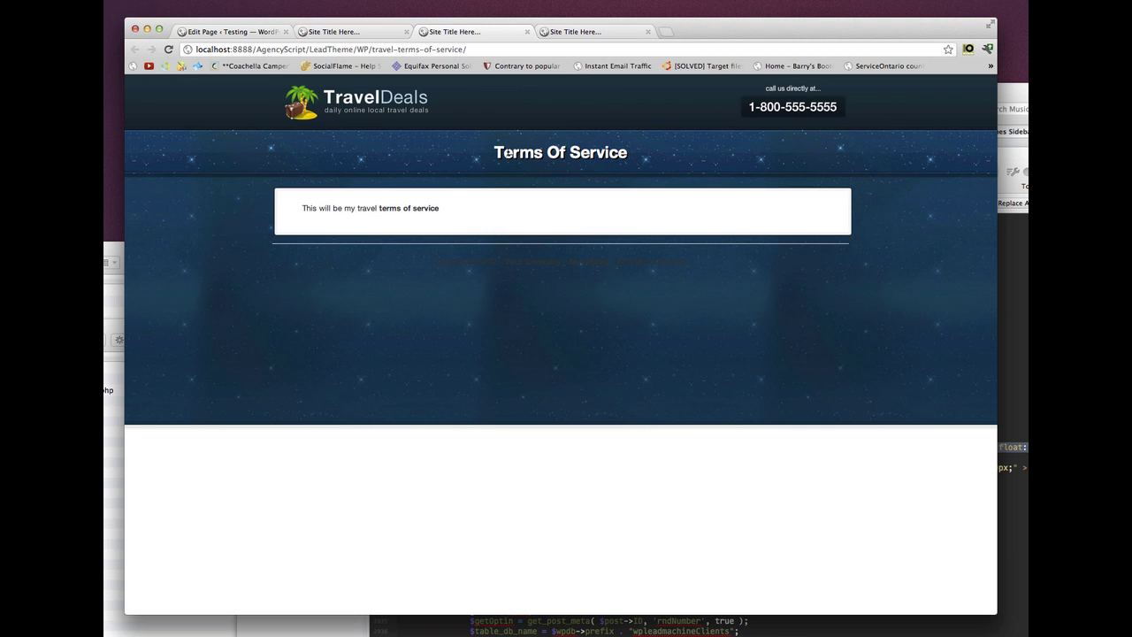
{"action": "left_click_drag", "start_coordinate": [482, 155], "coordinate": [650, 153]}
{"action": "left_click", "coordinate": [652, 153]}
{"action": "left_click", "coordinate": [602, 32]}
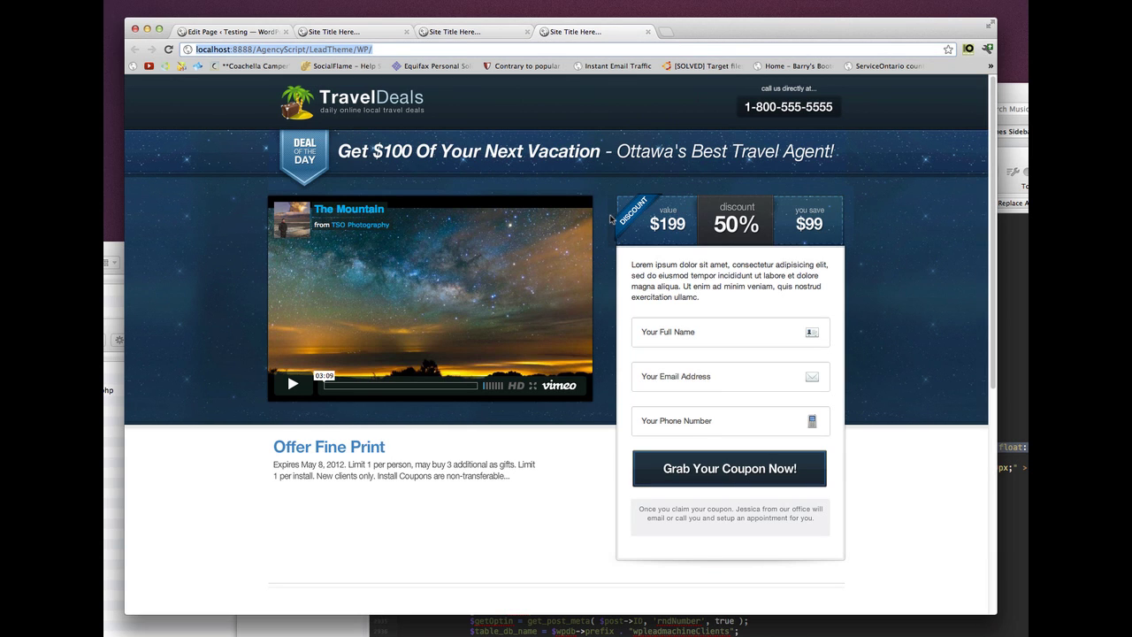
{"action": "scroll", "coordinate": [611, 218], "scroll_direction": "down", "scroll_amount": 10}
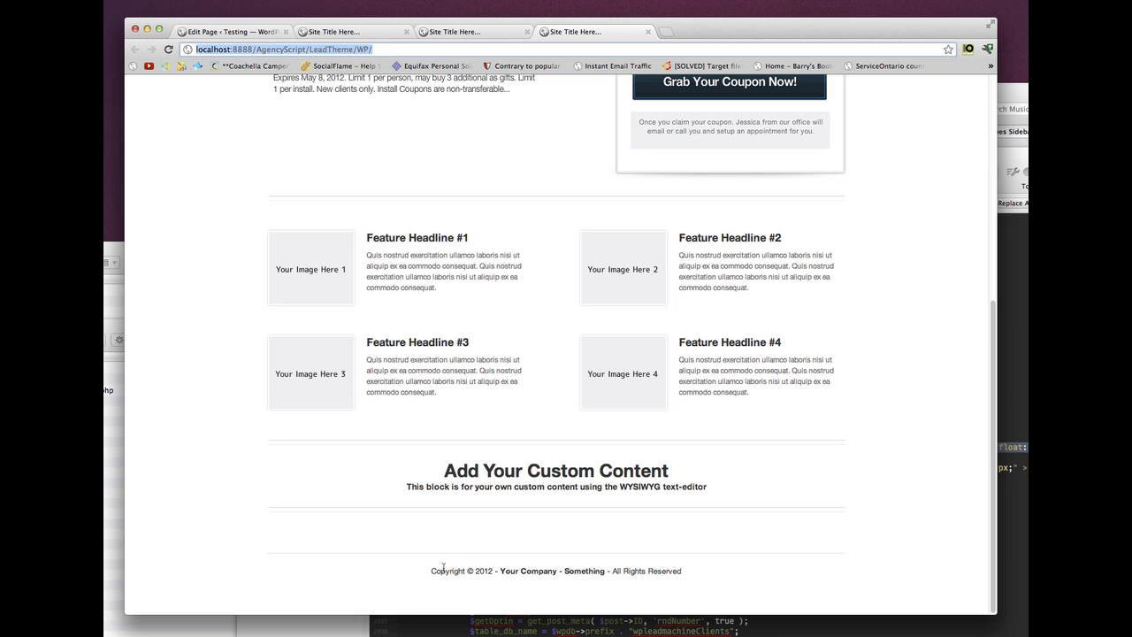
- Copy the copyright line from the front page's footer into the Footer Copy of the TravelDeals client's landing page settings
{"action": "left_click_drag", "start_coordinate": [430, 571], "coordinate": [730, 570]}
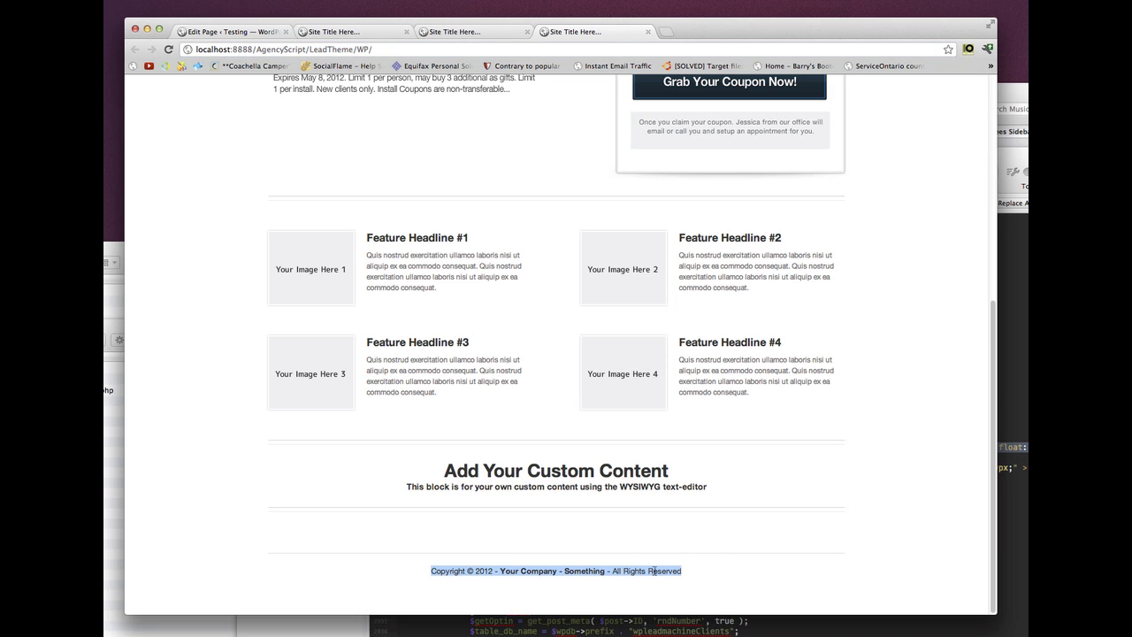
{"action": "right_click", "coordinate": [653, 571]}
{"action": "left_click", "coordinate": [683, 579]}
{"action": "left_click", "coordinate": [249, 36]}
{"action": "mouse_move", "coordinate": [202, 343]}
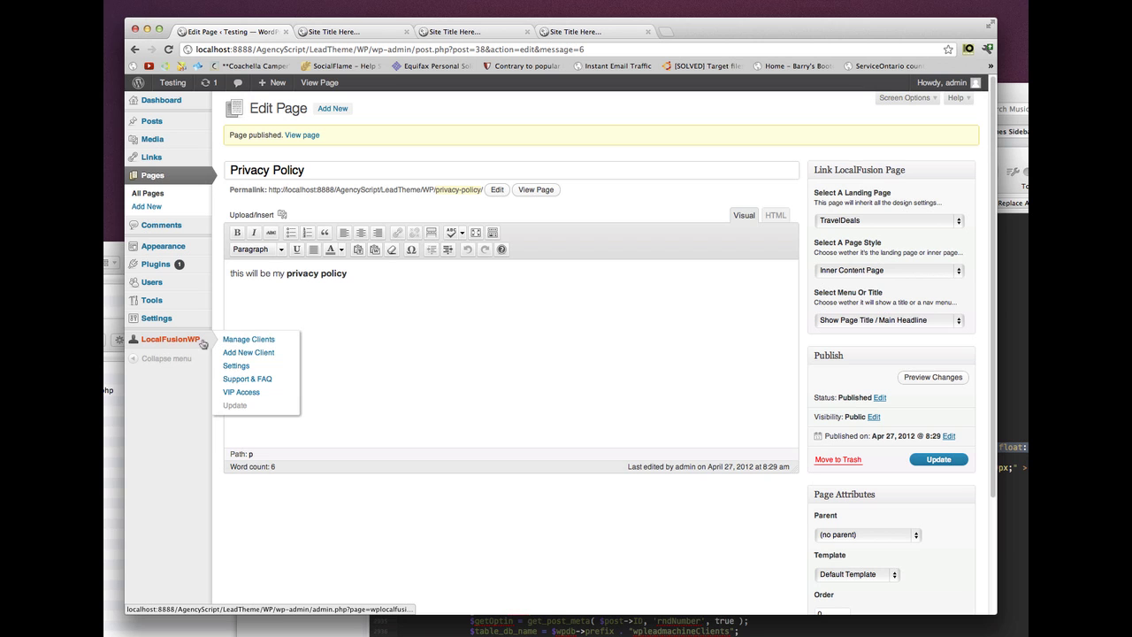
{"action": "left_click", "coordinate": [247, 340]}
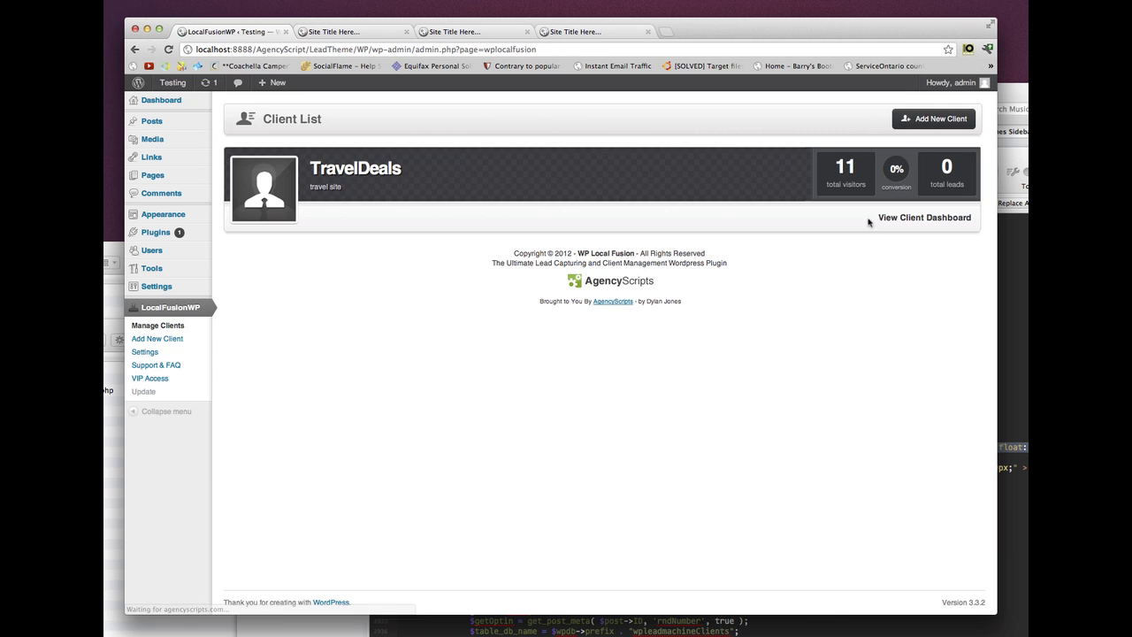
{"action": "left_click", "coordinate": [898, 224]}
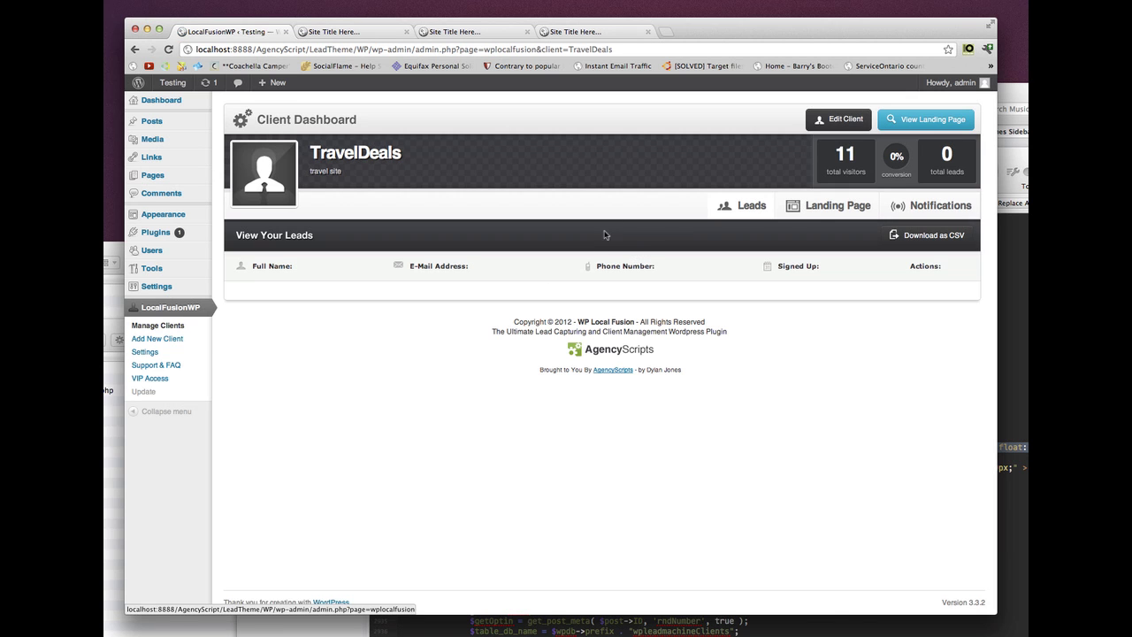
{"action": "left_click", "coordinate": [823, 210]}
{"action": "scroll", "coordinate": [722, 331], "scroll_direction": "down", "scroll_amount": 5}
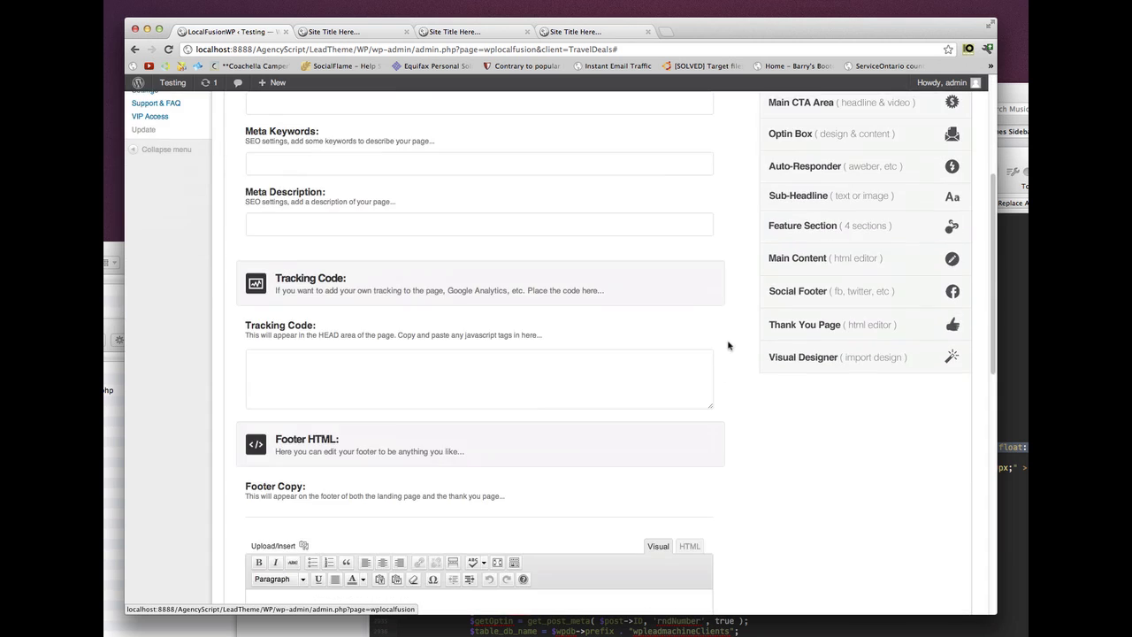
{"action": "left_click", "coordinate": [361, 456]}
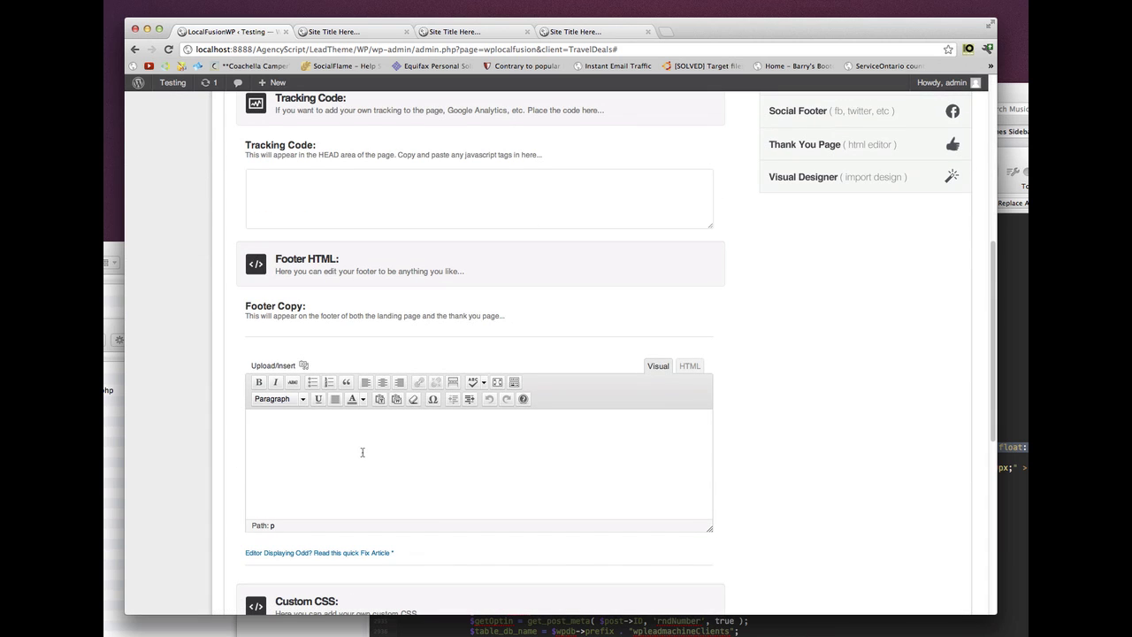
{"action": "key", "text": "ctrl+v"}
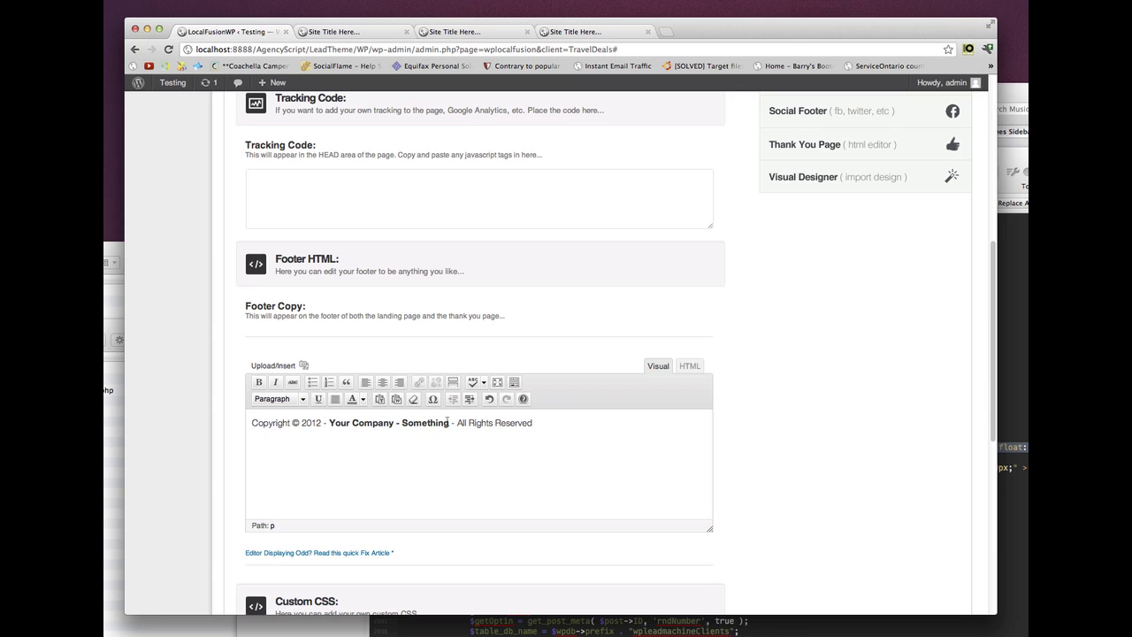
- Replace the word "Something" in the footer copy with "Terms Of Service"
{"action": "left_click_drag", "start_coordinate": [448, 422], "coordinate": [404, 426]}
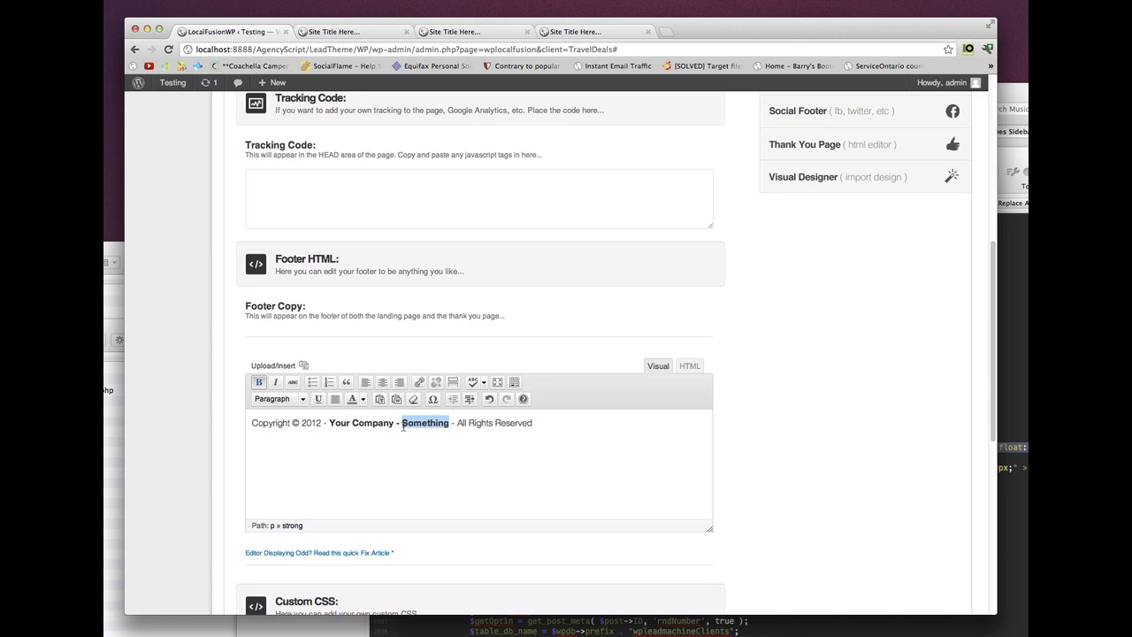
{"action": "type", "text": "Terms"}
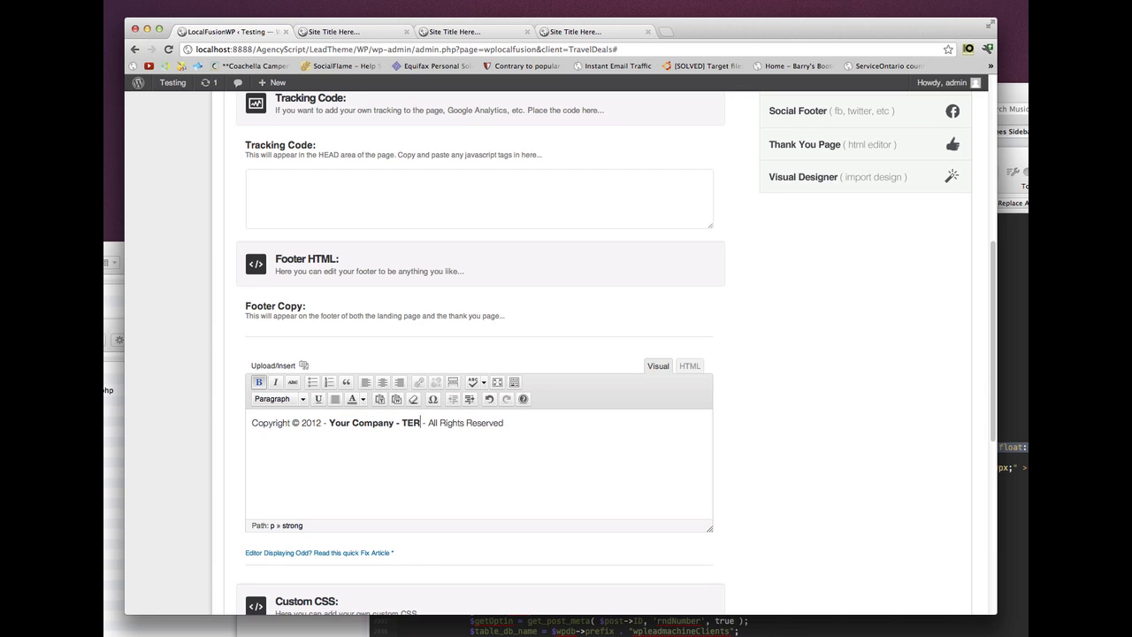
{"action": "type", "text": " Of Service"}
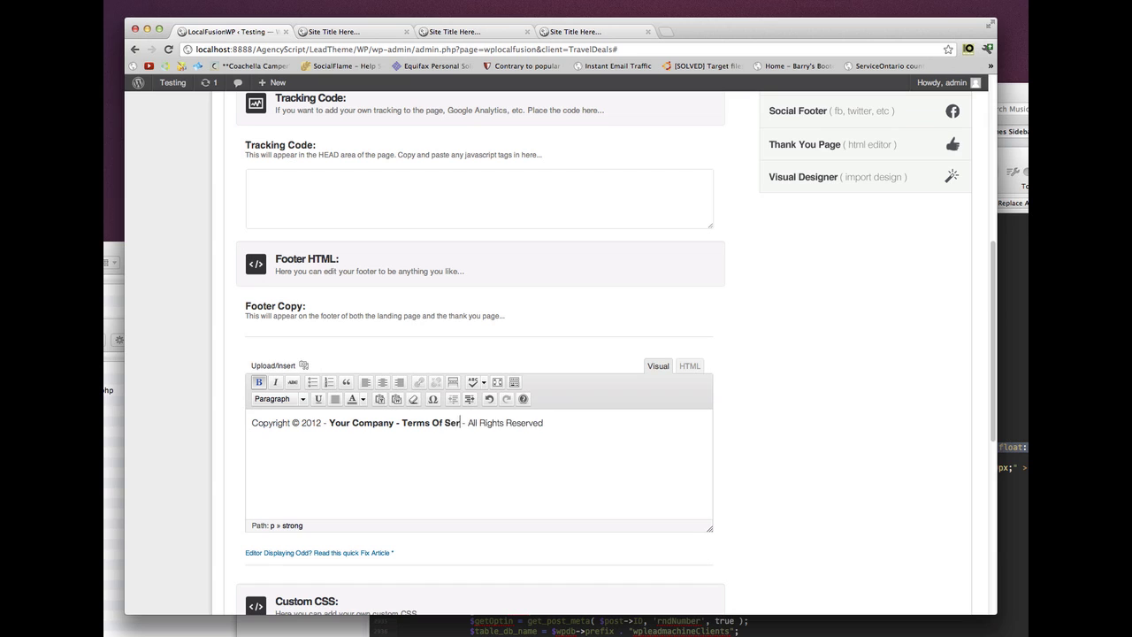
- Insert a bold "Privacy Policy" followed by a hyphen before "All Rights Reserved" in the footer copy
{"action": "key", "text": "Right"}
{"action": "key", "text": "Right"}
{"action": "key", "text": "Right"}
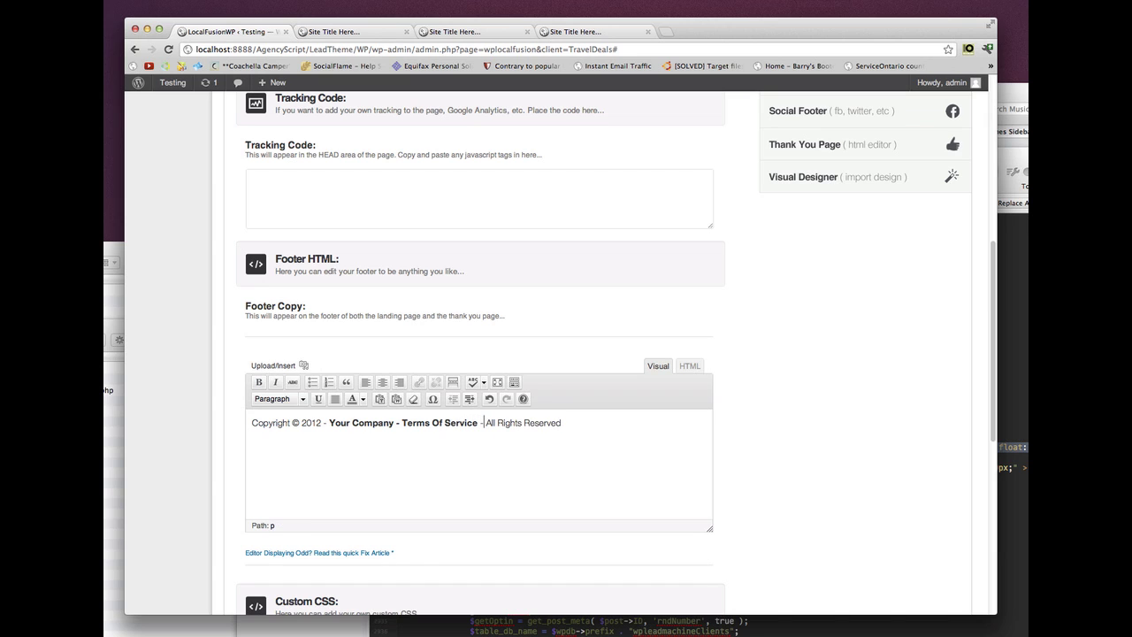
{"action": "type", "text": "- Privacy Policy -"}
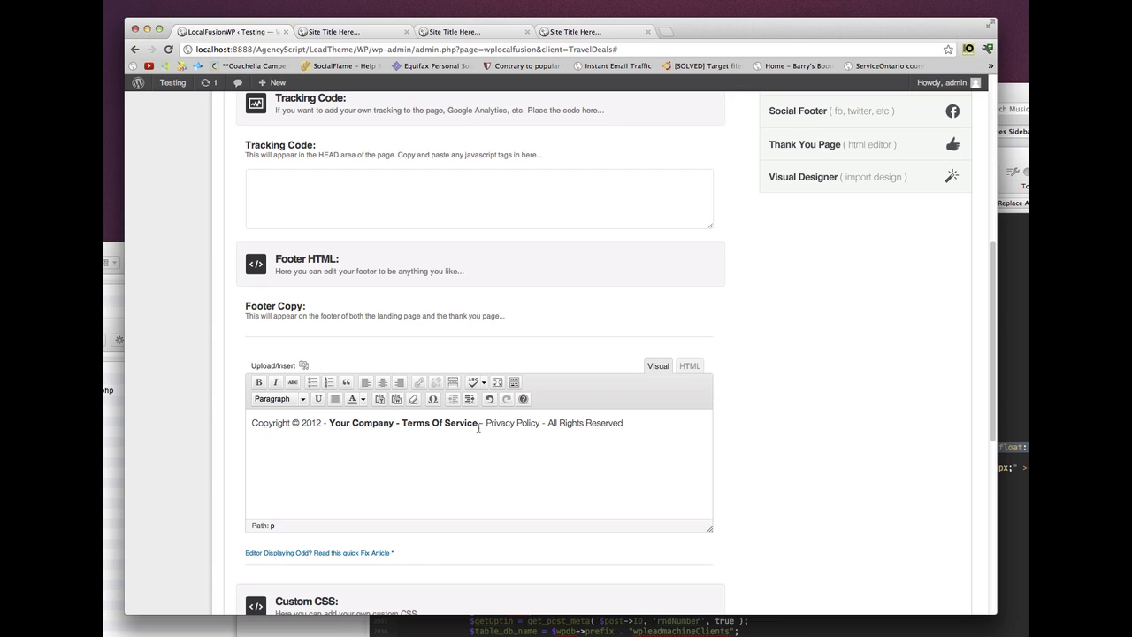
{"action": "mouse_move", "coordinate": [486, 423]}
{"action": "left_mouse_down"}
{"action": "mouse_move", "coordinate": [541, 423]}
{"action": "mouse_move", "coordinate": [486, 418]}
{"action": "left_mouse_up"}
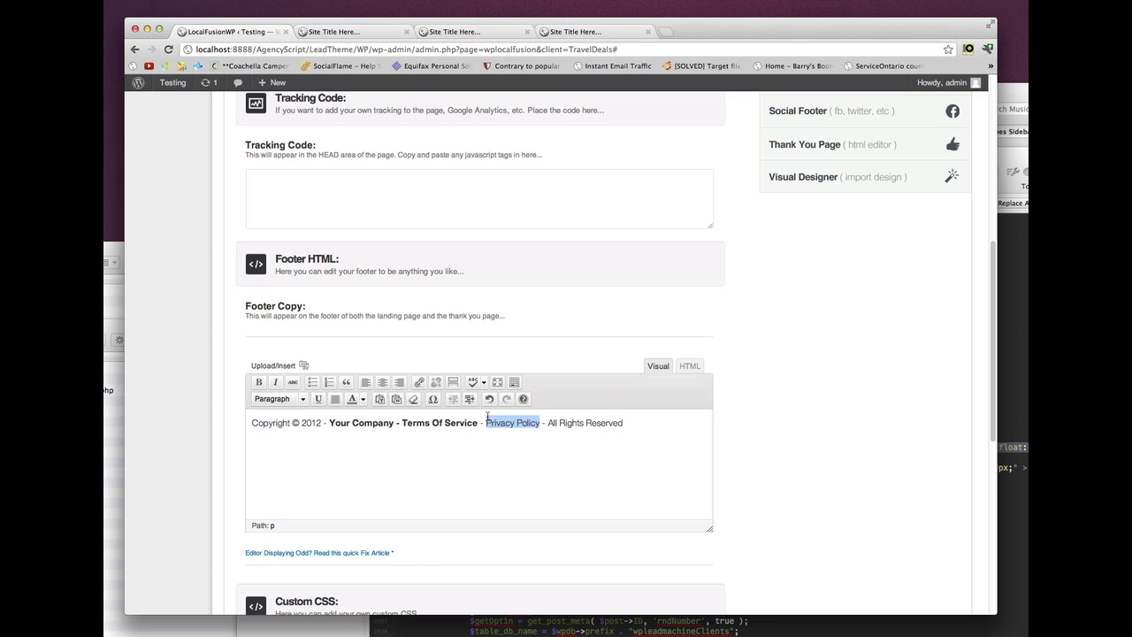
{"action": "left_click", "coordinate": [258, 382]}
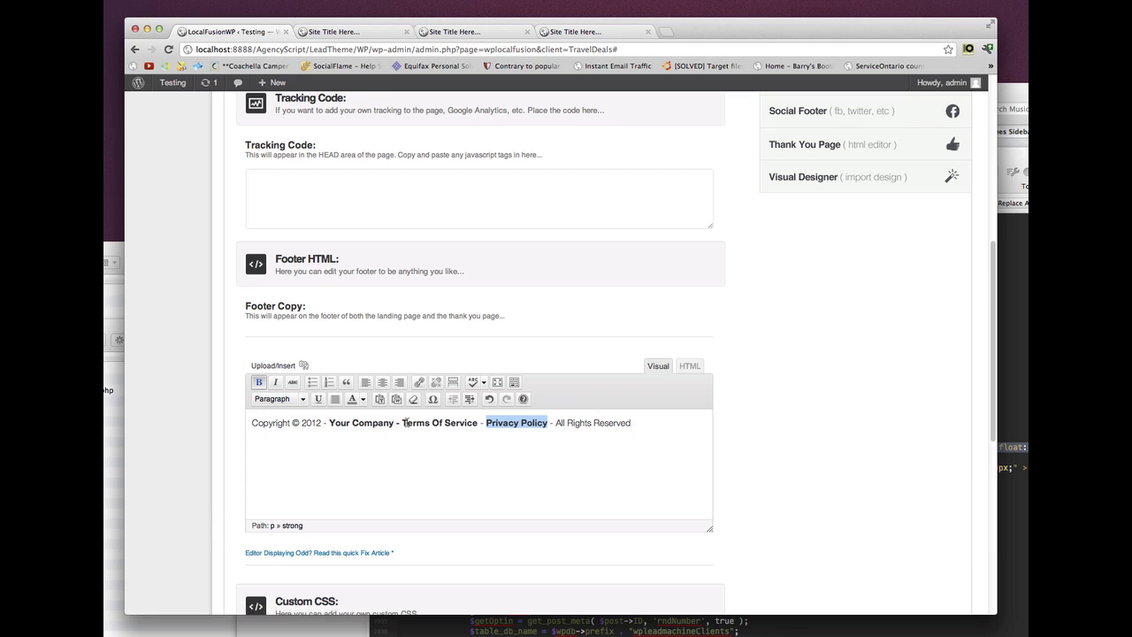
- Link "Terms Of Service" in the footer copy to the published page's URL, localhost:8888/AgencyScript/LeadTheme/WP/travel-terms-of-service/
{"action": "left_click_drag", "start_coordinate": [403, 423], "coordinate": [476, 423]}
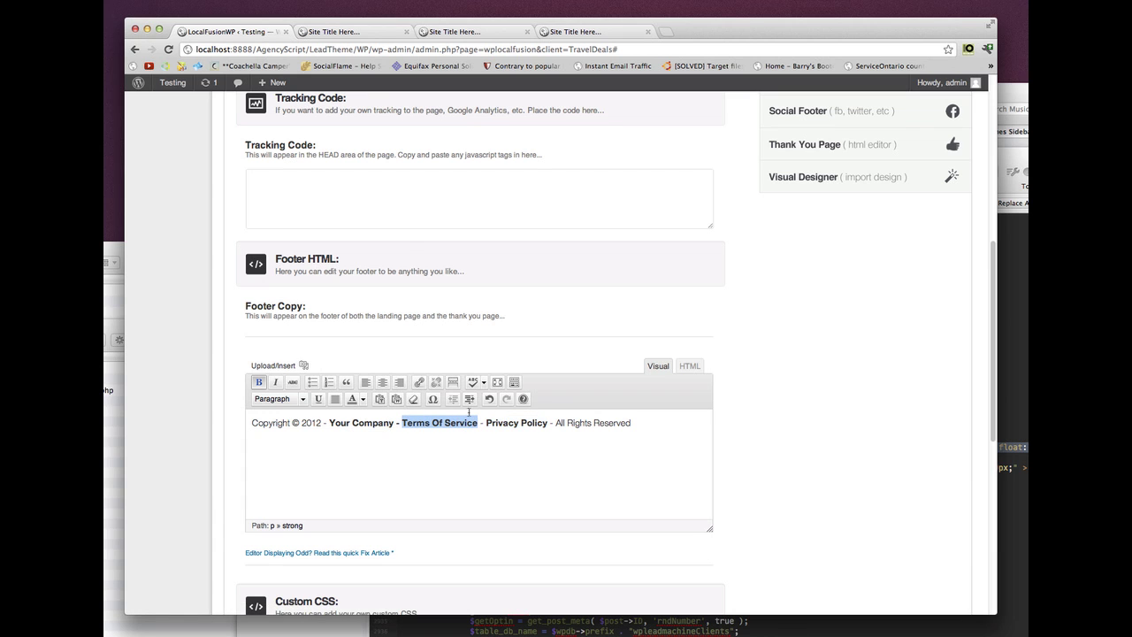
{"action": "left_click", "coordinate": [466, 32]}
{"action": "left_click", "coordinate": [472, 49]}
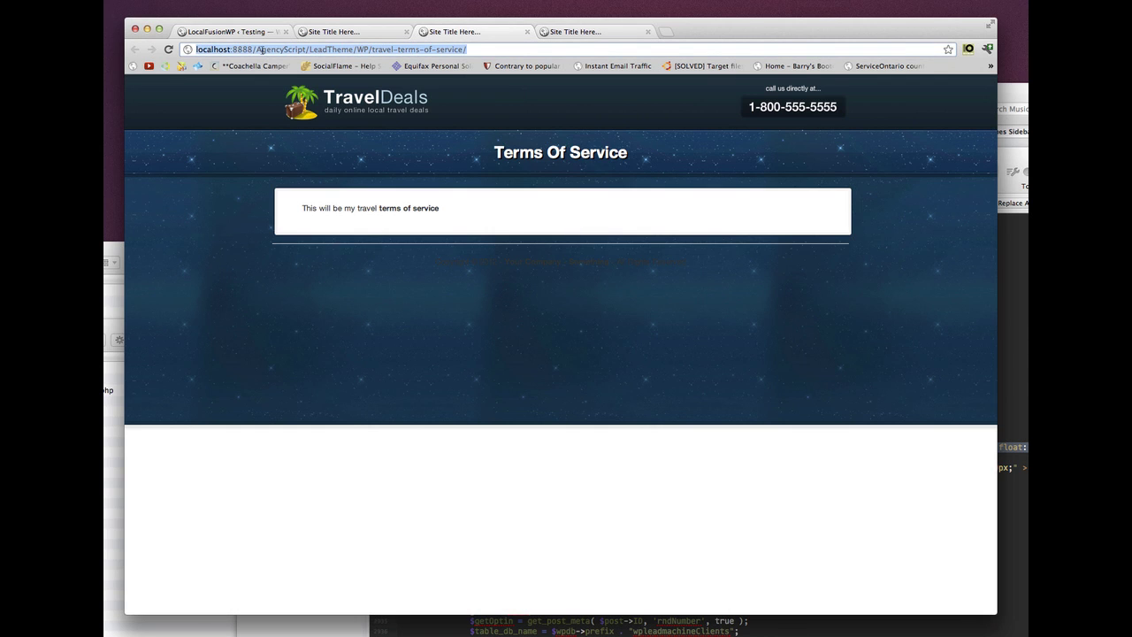
{"action": "right_click", "coordinate": [262, 50]}
{"action": "left_click", "coordinate": [281, 60]}
{"action": "left_click", "coordinate": [241, 33]}
{"action": "left_click", "coordinate": [420, 381]}
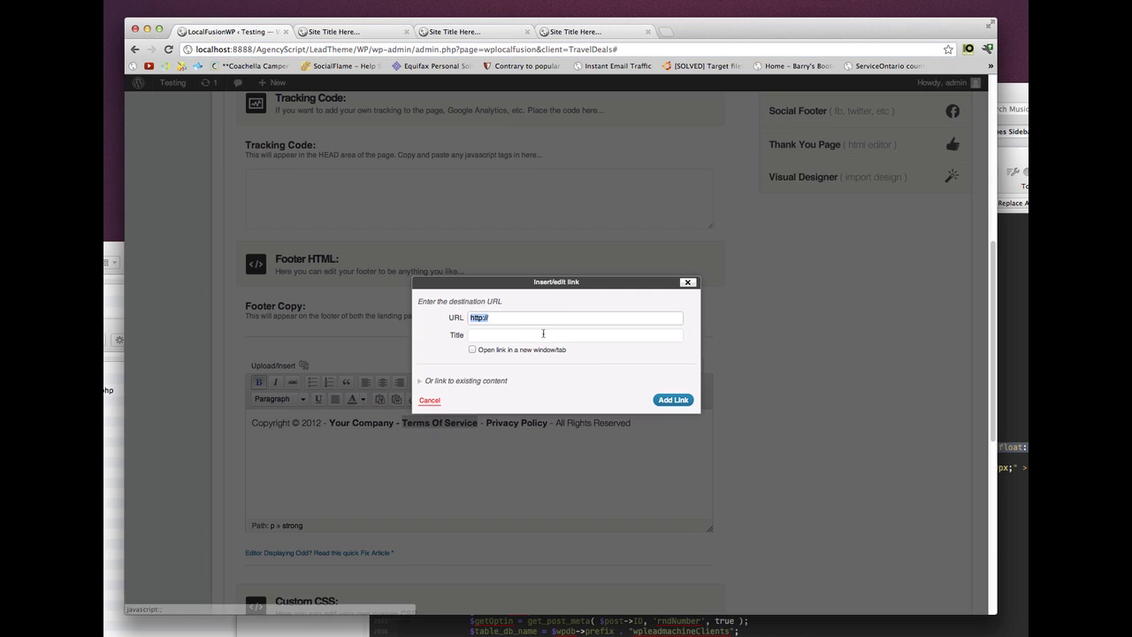
{"action": "key", "text": "super+v"}
{"action": "left_click", "coordinate": [656, 403]}
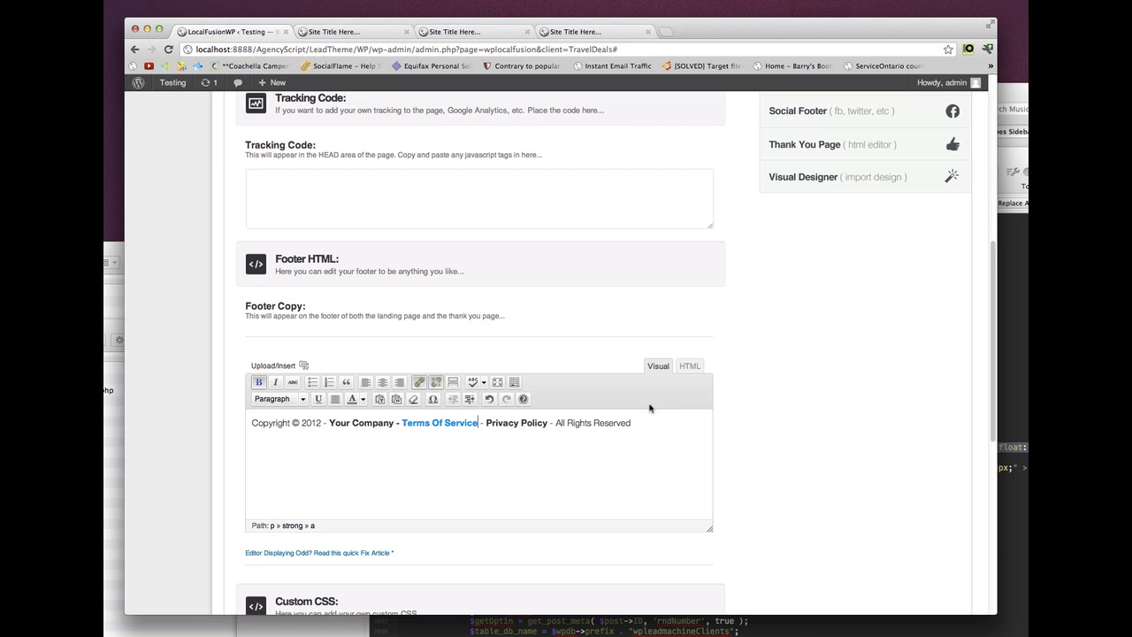
- Link "Privacy Policy" in the footer copy to the published page's URL, localhost:8888/AgencyScript/LeadTheme/WP/privacy-policy/
{"action": "left_click_drag", "start_coordinate": [487, 423], "coordinate": [545, 425]}
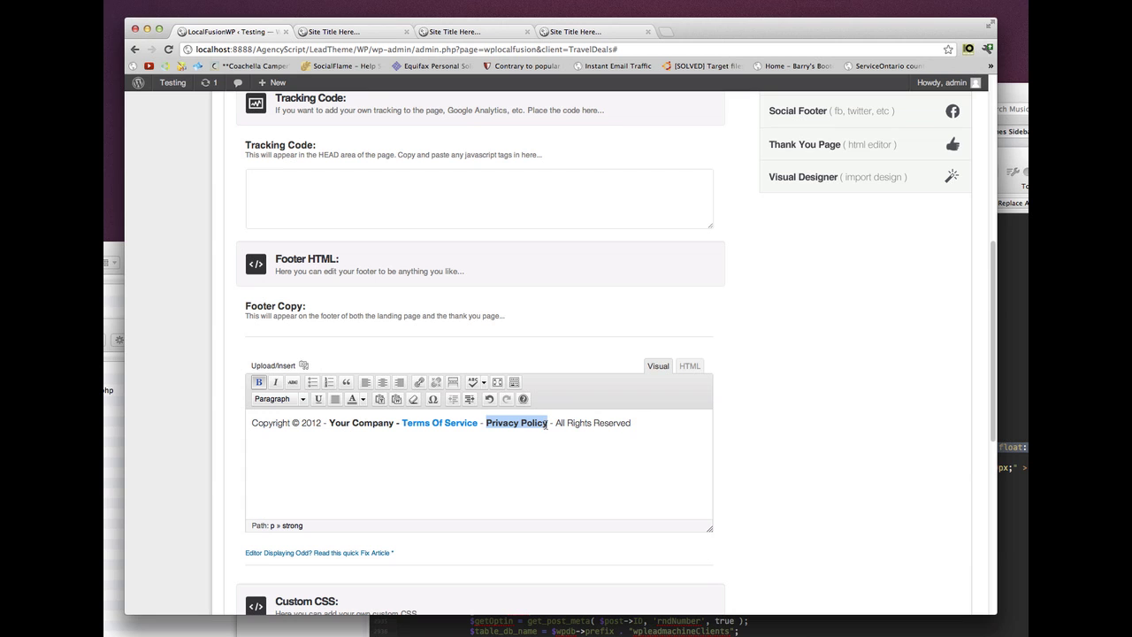
{"action": "left_click", "coordinate": [342, 31]}
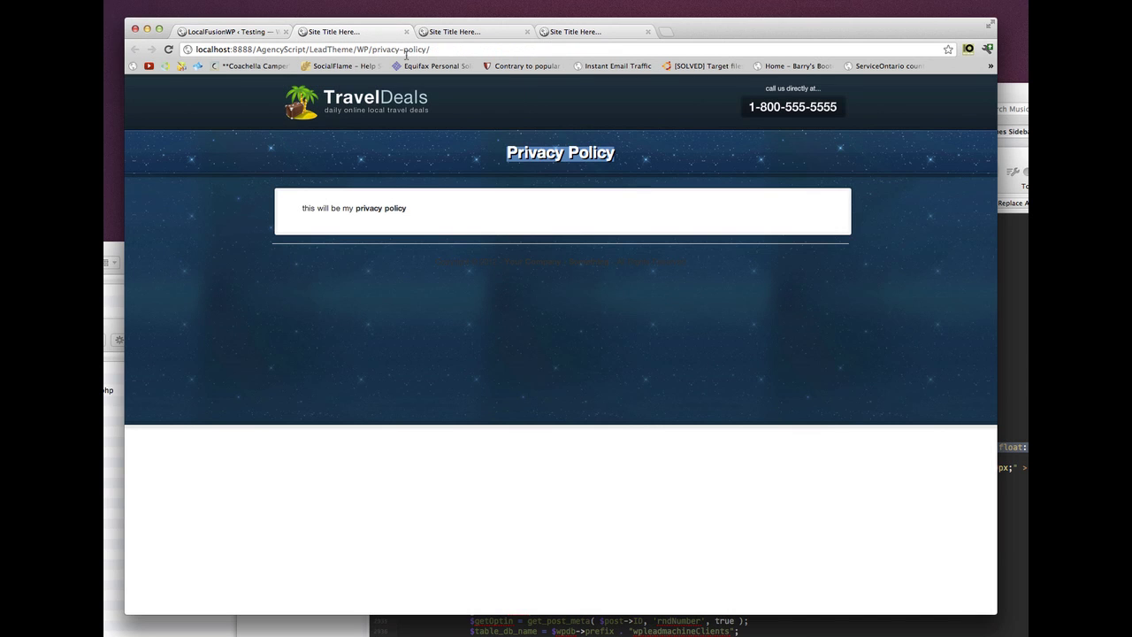
{"action": "left_click", "coordinate": [452, 50]}
{"action": "right_click", "coordinate": [266, 51]}
{"action": "left_click", "coordinate": [294, 67]}
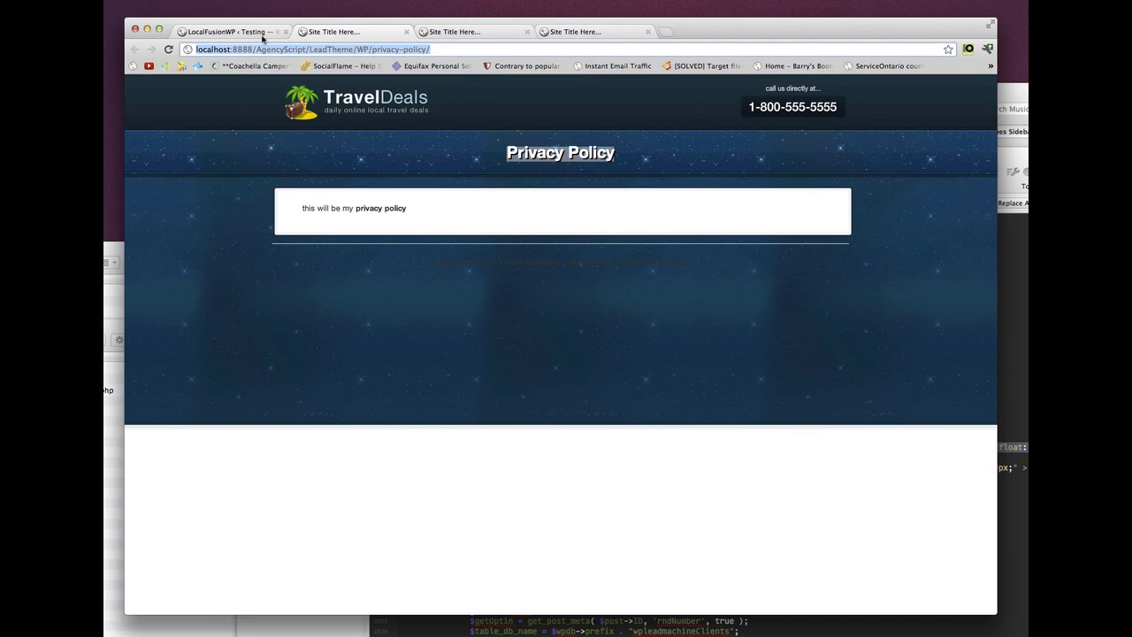
{"action": "left_click", "coordinate": [258, 33]}
{"action": "left_click", "coordinate": [419, 382]}
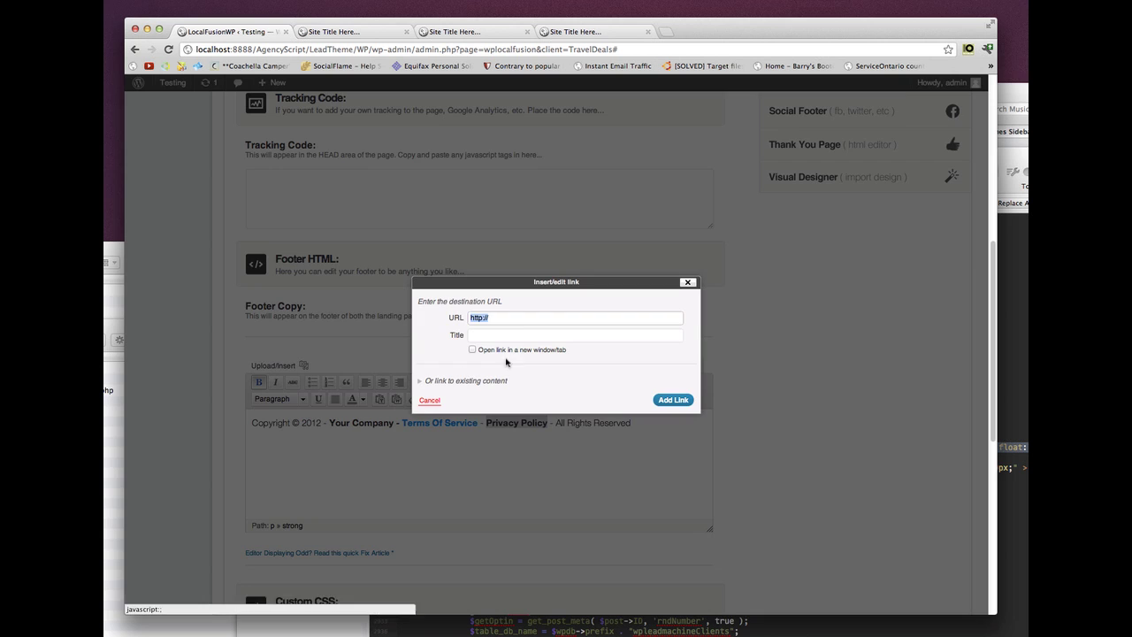
{"action": "key", "text": "super+v"}
{"action": "left_click", "coordinate": [687, 403]}
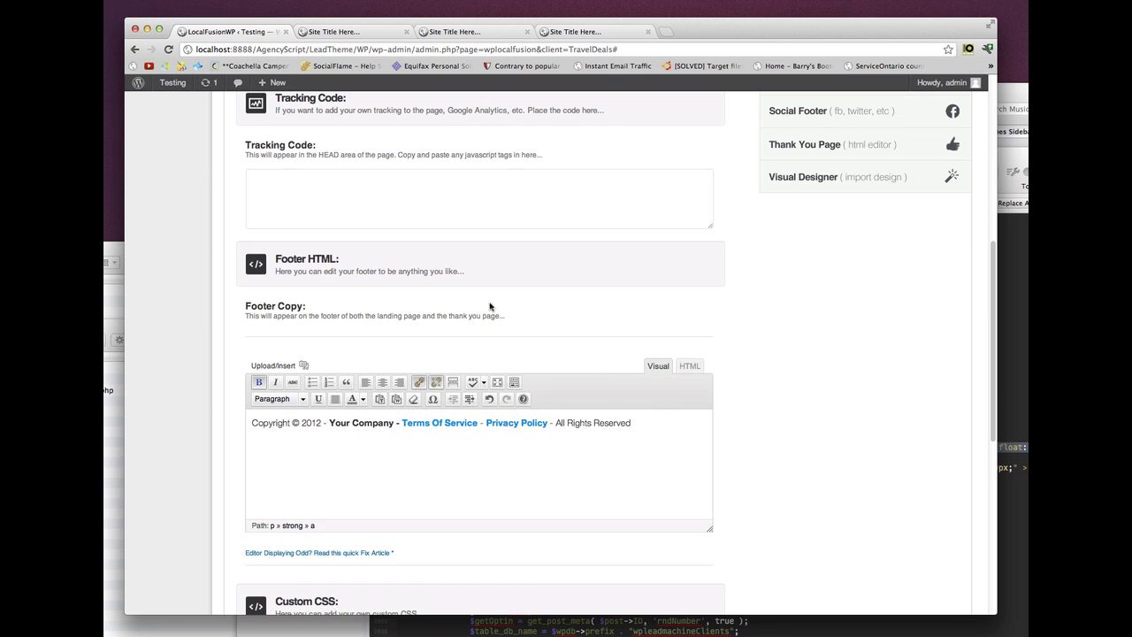
- Save the TravelDeals landing page settings with the edited footer copy
{"action": "scroll", "coordinate": [489, 307], "scroll_direction": "down", "scroll_amount": 10}
{"action": "left_click", "coordinate": [896, 453]}
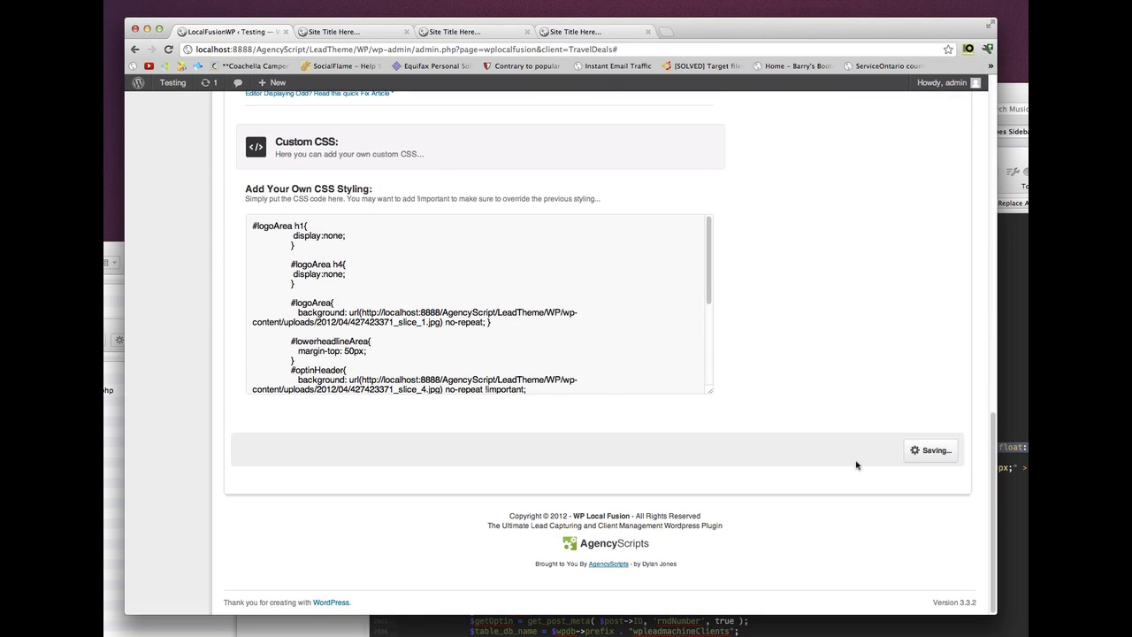
{"action": "scroll", "coordinate": [855, 463], "scroll_direction": "up", "scroll_amount": 5}
- Close the open Privacy Policy and Terms Of Service pages and reload the front page
{"action": "left_click", "coordinate": [389, 32]}
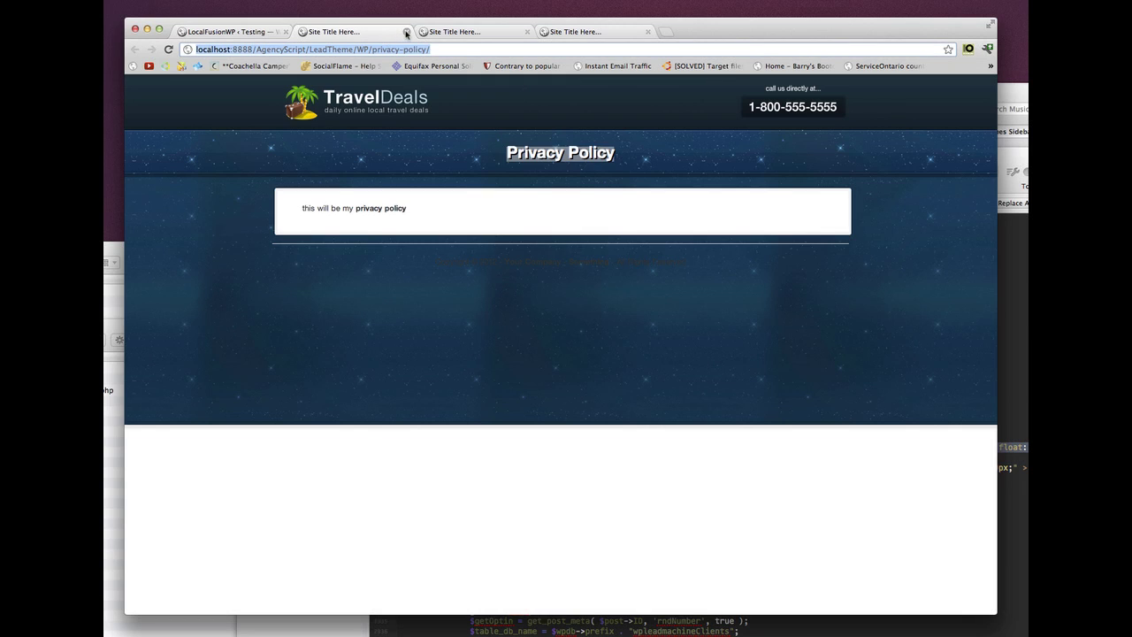
{"action": "left_click", "coordinate": [406, 32]}
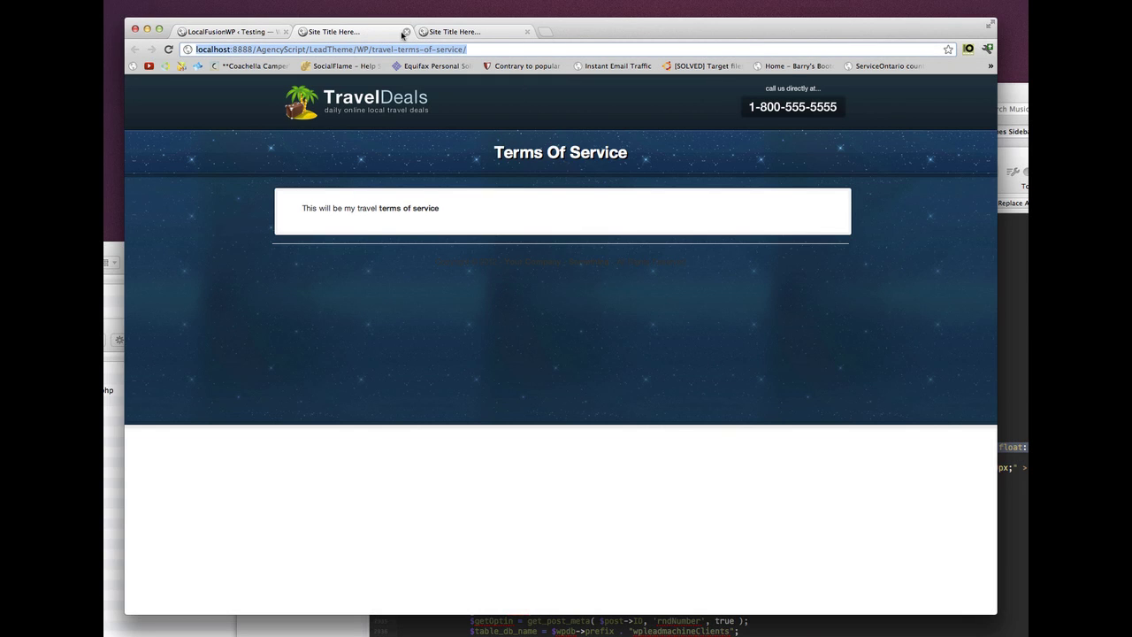
{"action": "left_click", "coordinate": [406, 32]}
{"action": "key", "text": "super+r"}
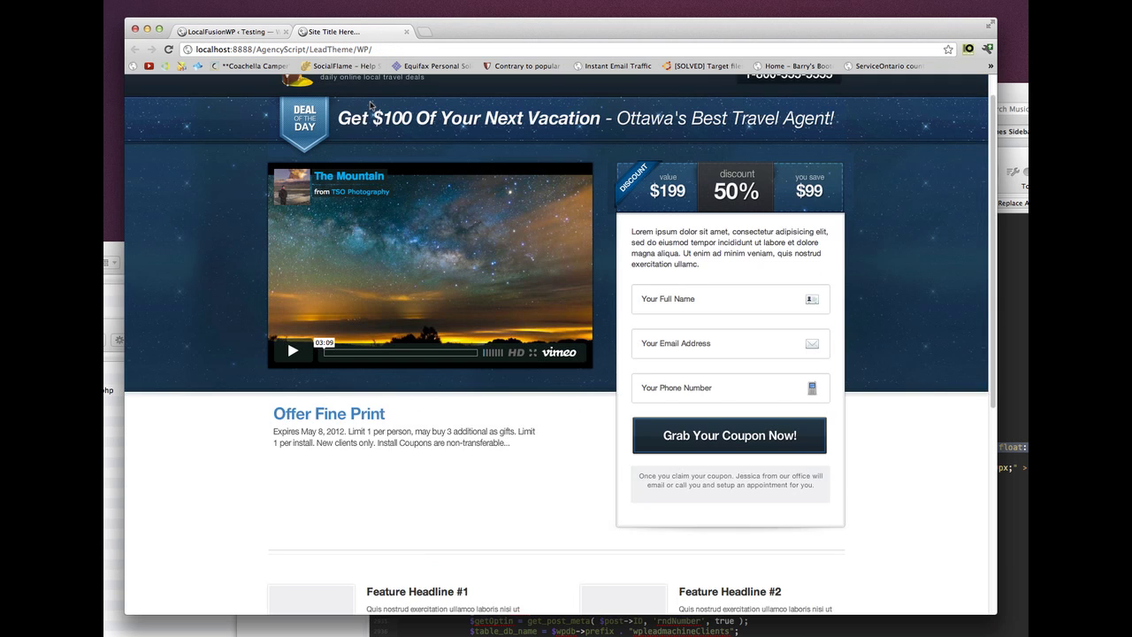
{"action": "left_click", "coordinate": [168, 50]}
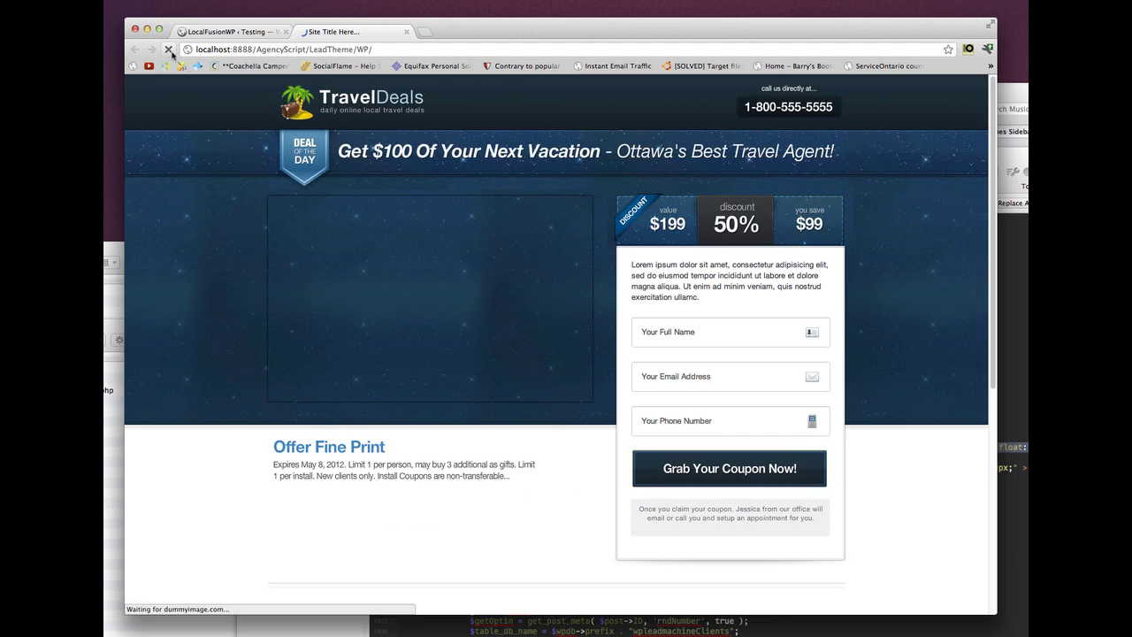
- Test the Privacy Policy and Terms Of Service links in the footer and return to the front page
{"action": "scroll", "coordinate": [256, 191], "scroll_direction": "down", "scroll_amount": 10}
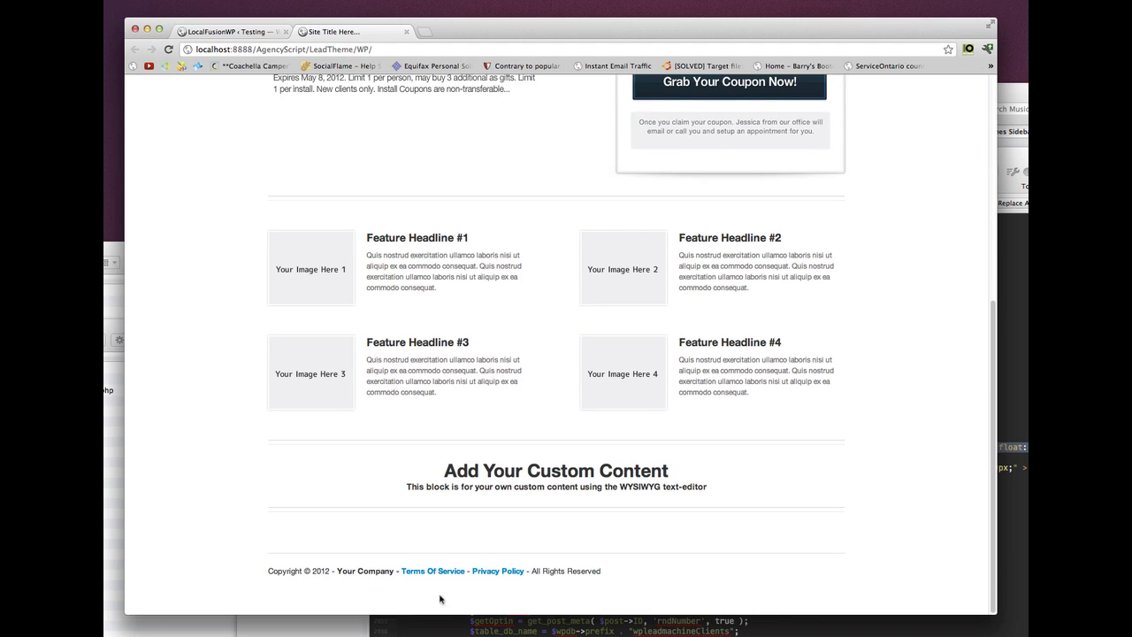
{"action": "left_click", "coordinate": [492, 573]}
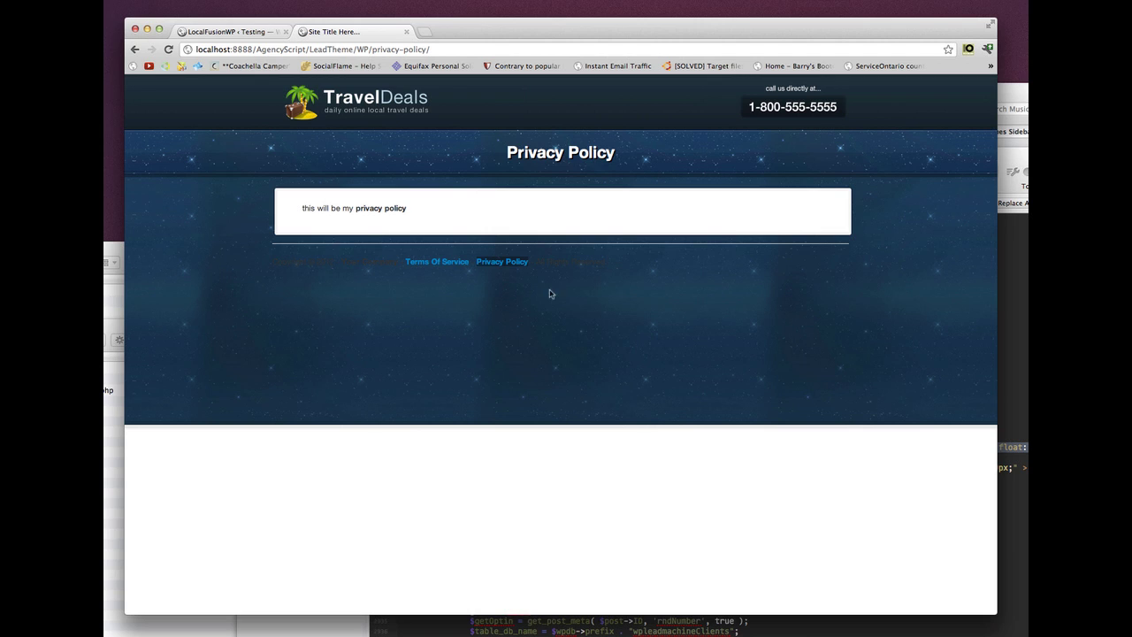
{"action": "left_click", "coordinate": [438, 262]}
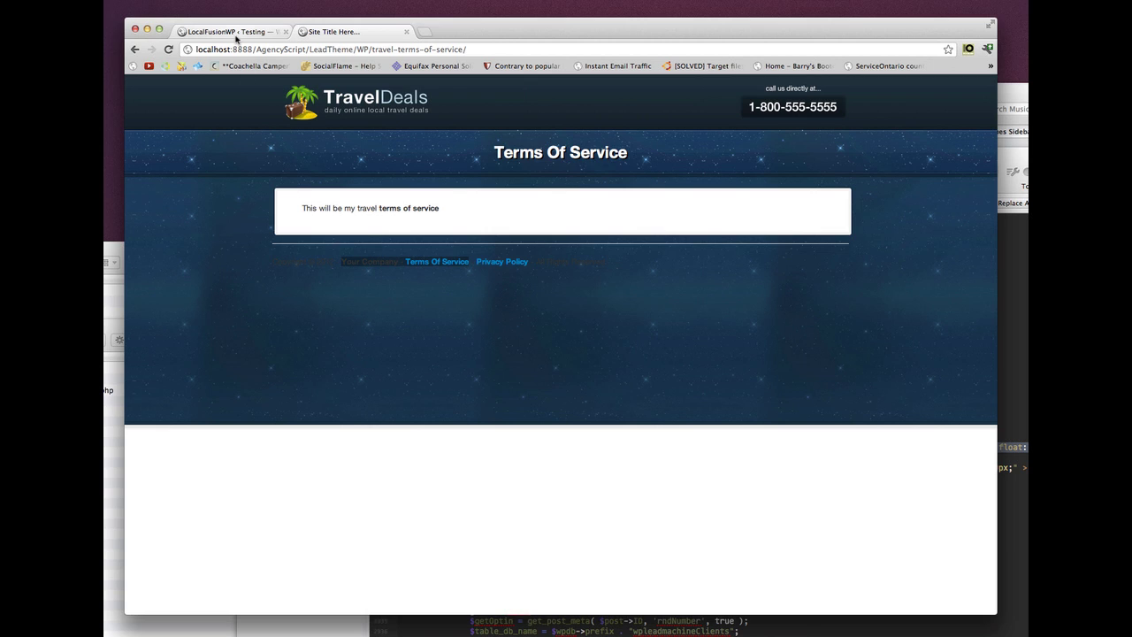
{"action": "left_click", "coordinate": [136, 50]}
{"action": "left_click", "coordinate": [135, 49]}
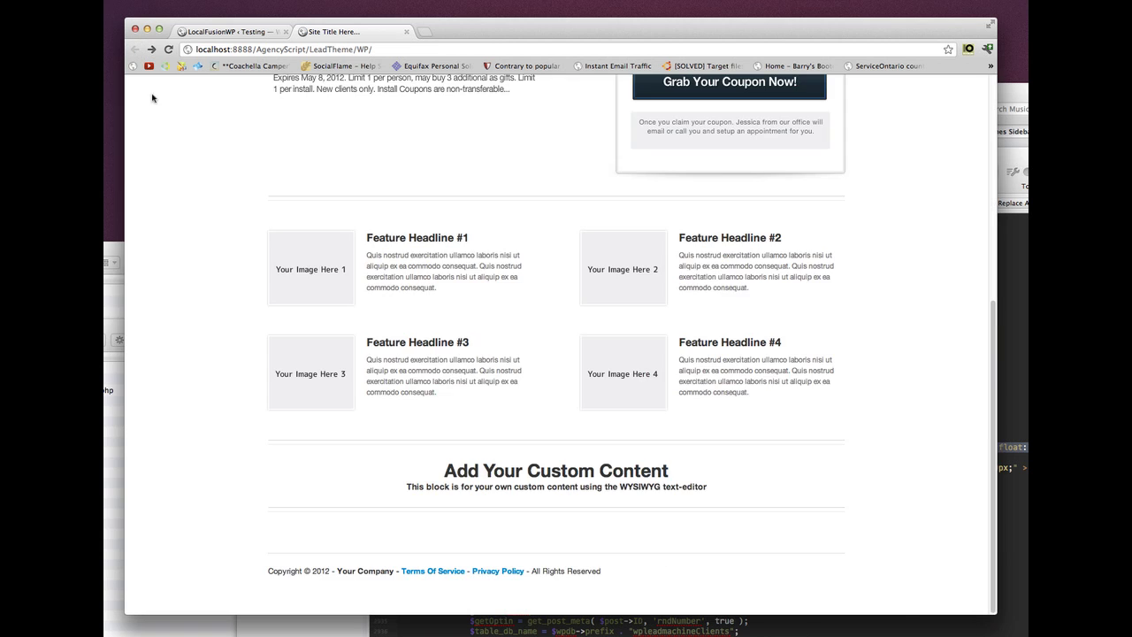
{"action": "scroll", "coordinate": [225, 246], "scroll_direction": "up", "scroll_amount": 5}
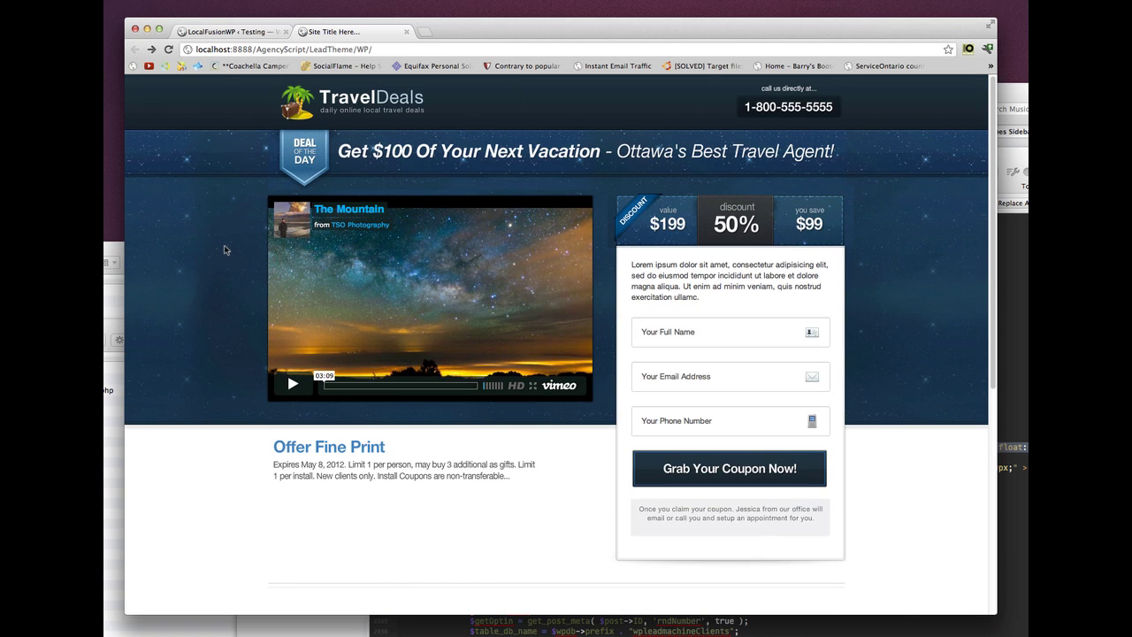
- Return to the WordPress admin and open the Terms Of Service page for editing
{"action": "left_click", "coordinate": [226, 33]}
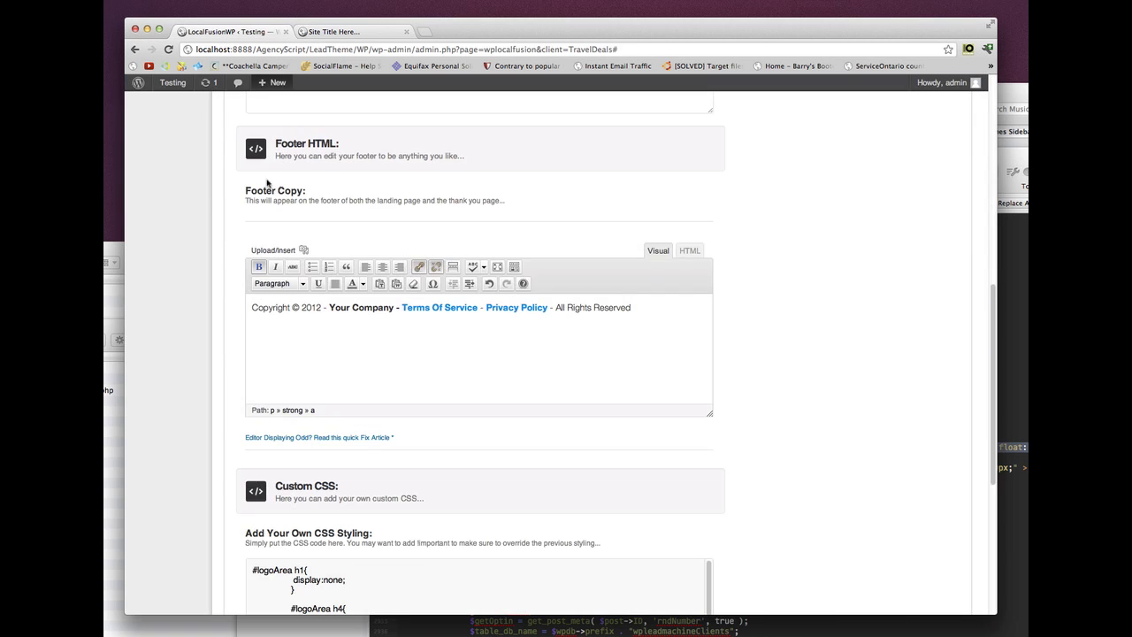
{"action": "scroll", "coordinate": [252, 190], "scroll_direction": "up", "scroll_amount": 10}
{"action": "left_click", "coordinate": [157, 175]}
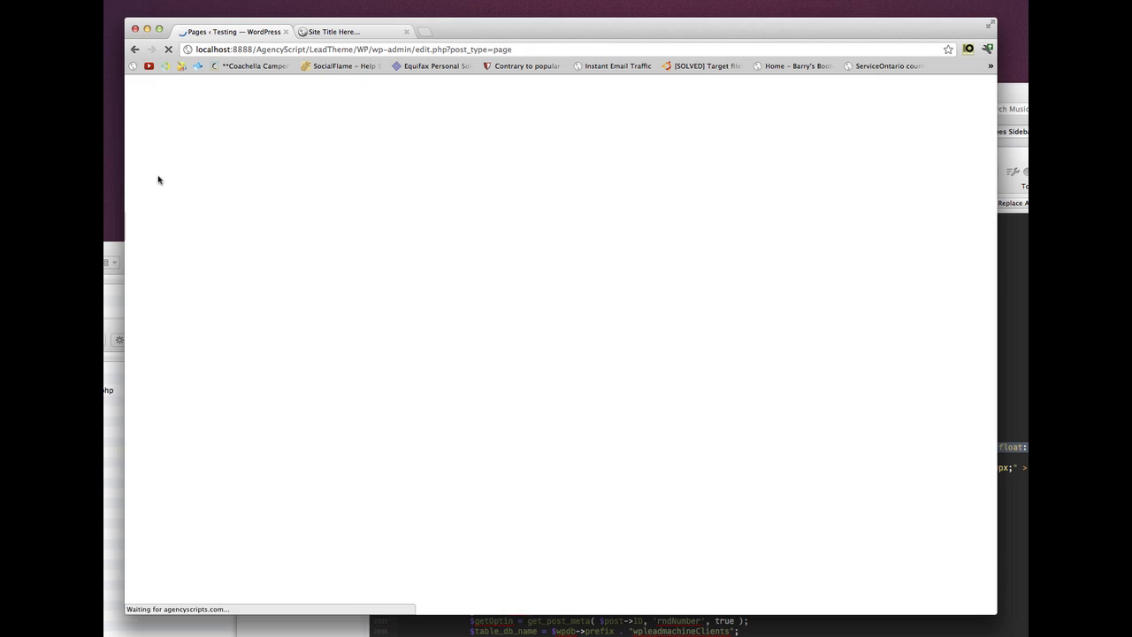
{"action": "mouse_move", "coordinate": [257, 251]}
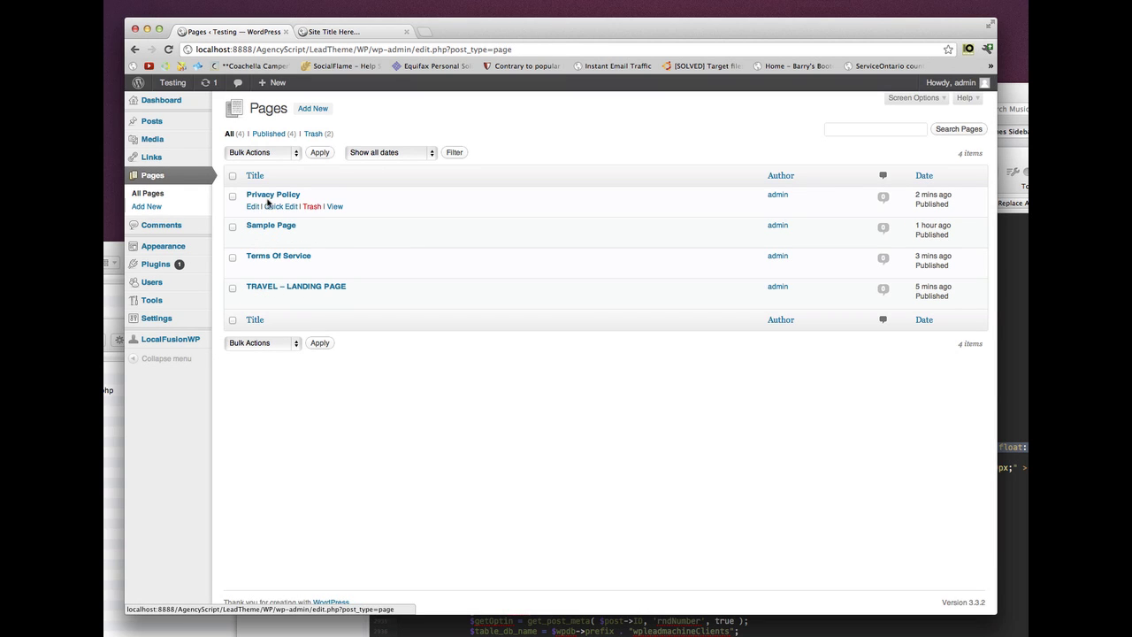
{"action": "left_click", "coordinate": [258, 257]}
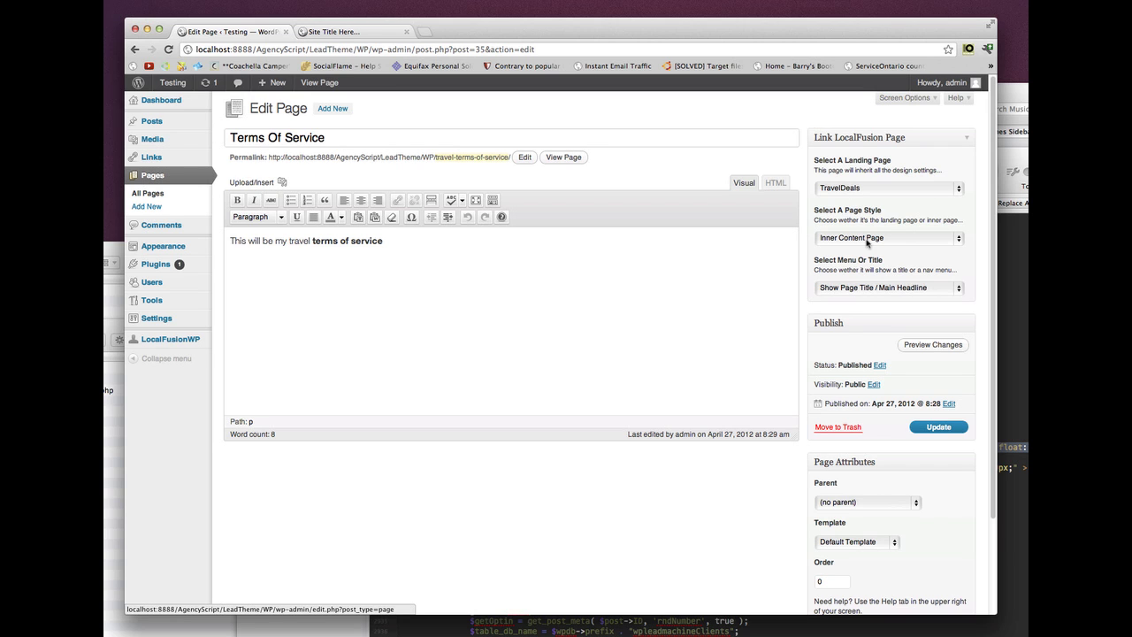
- View the published Terms Of Service page and compare its headline with the page title in the editor
{"action": "left_click", "coordinate": [563, 157]}
{"action": "left_click_drag", "start_coordinate": [487, 149], "coordinate": [626, 156]}
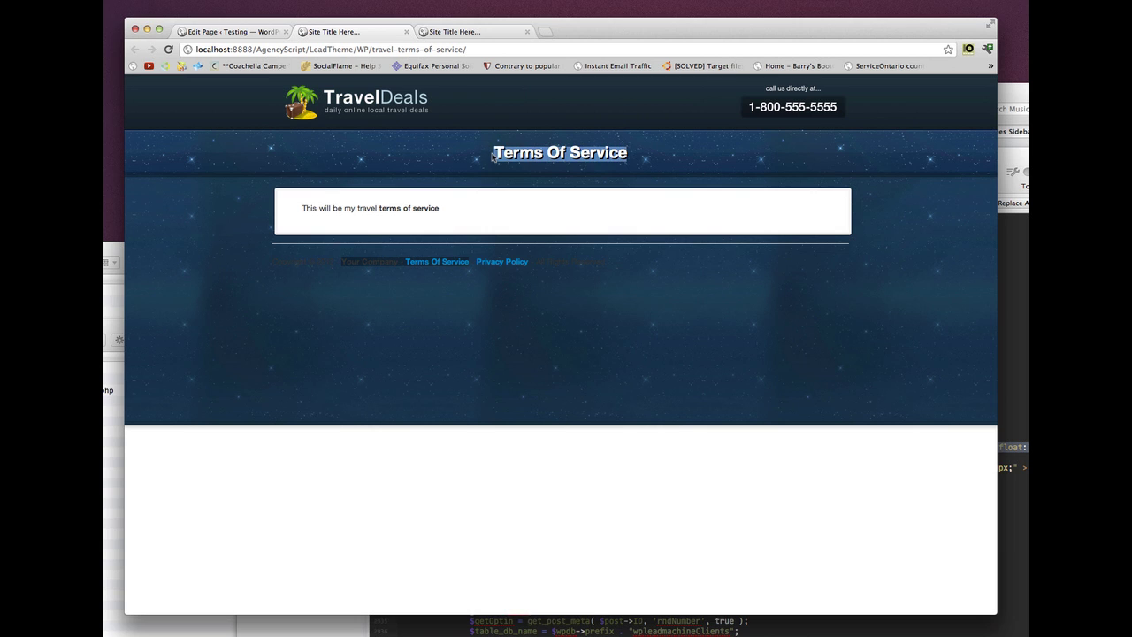
{"action": "left_click", "coordinate": [239, 32]}
{"action": "left_click_drag", "start_coordinate": [314, 132], "coordinate": [211, 136]}
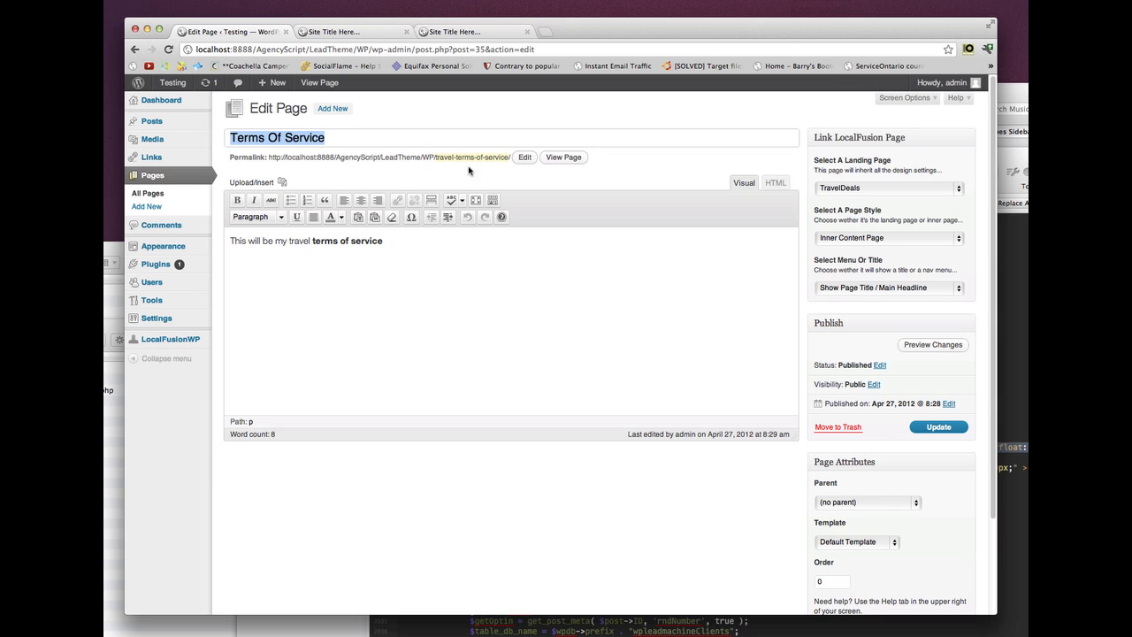
- Switch the Terms Of Service page to Show Navigation Menu and check the published inner page and landing page
{"action": "left_click", "coordinate": [866, 289]}
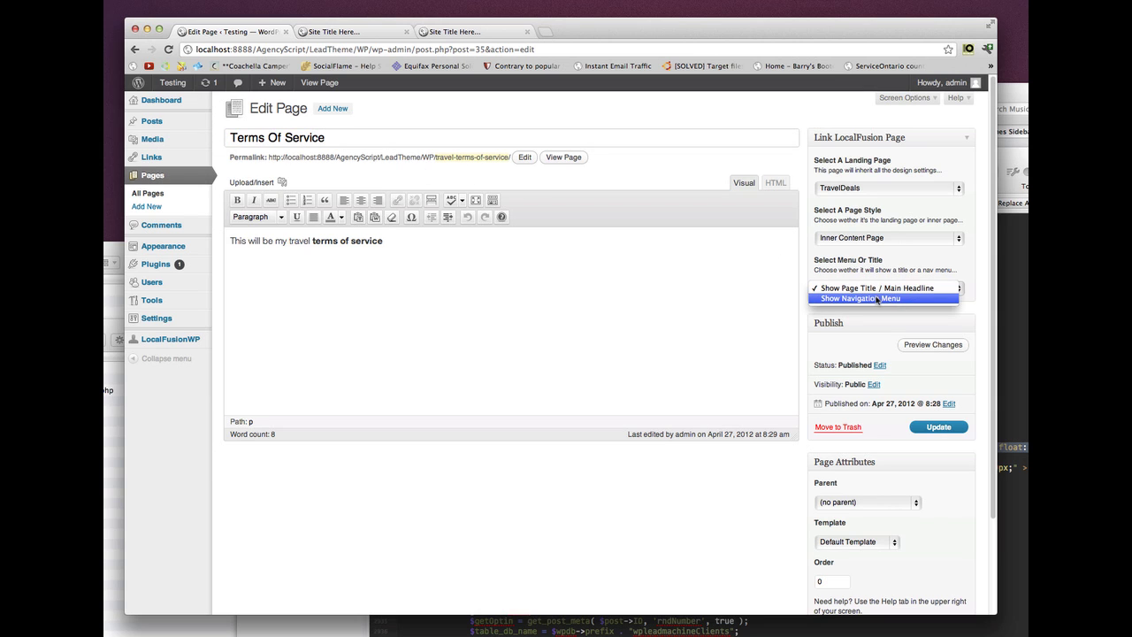
{"action": "left_click", "coordinate": [878, 299]}
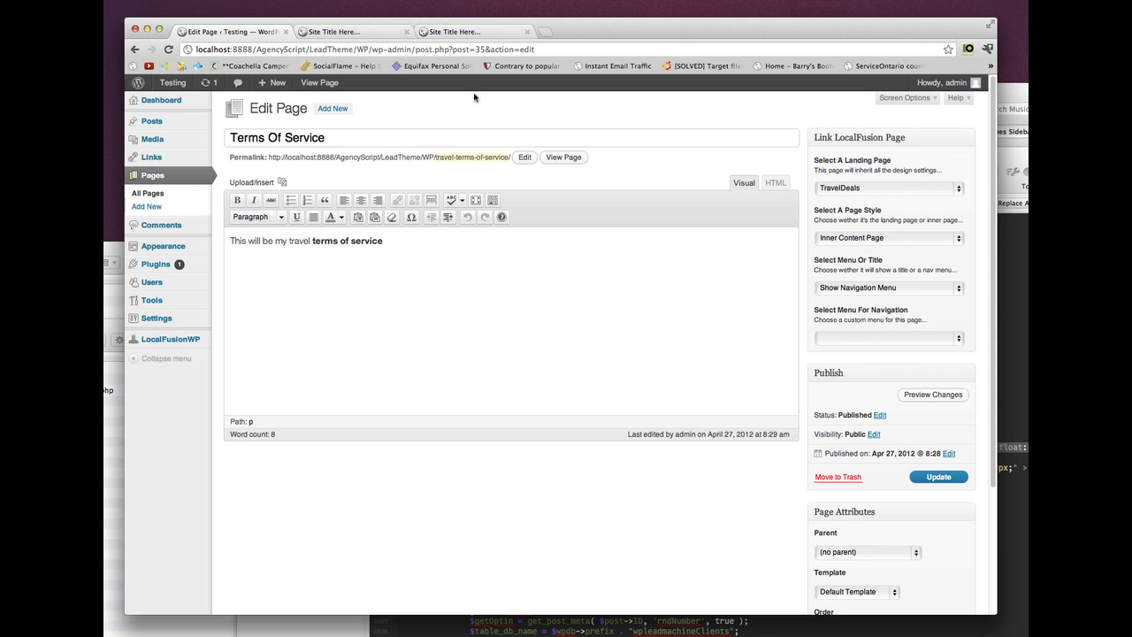
{"action": "left_click", "coordinate": [342, 34]}
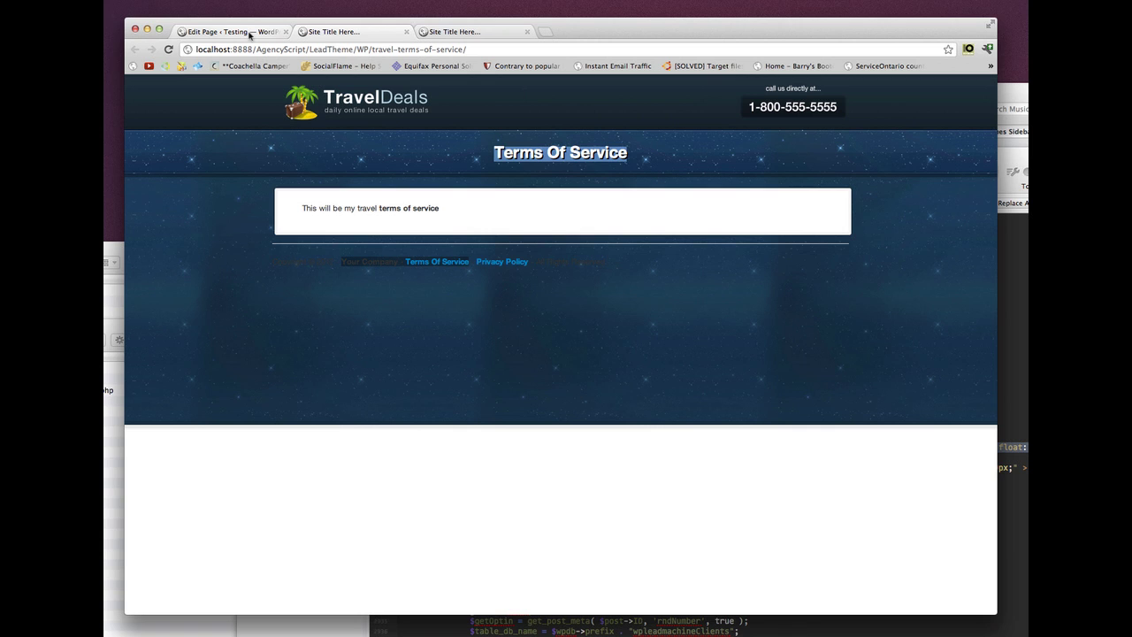
{"action": "left_click", "coordinate": [447, 31]}
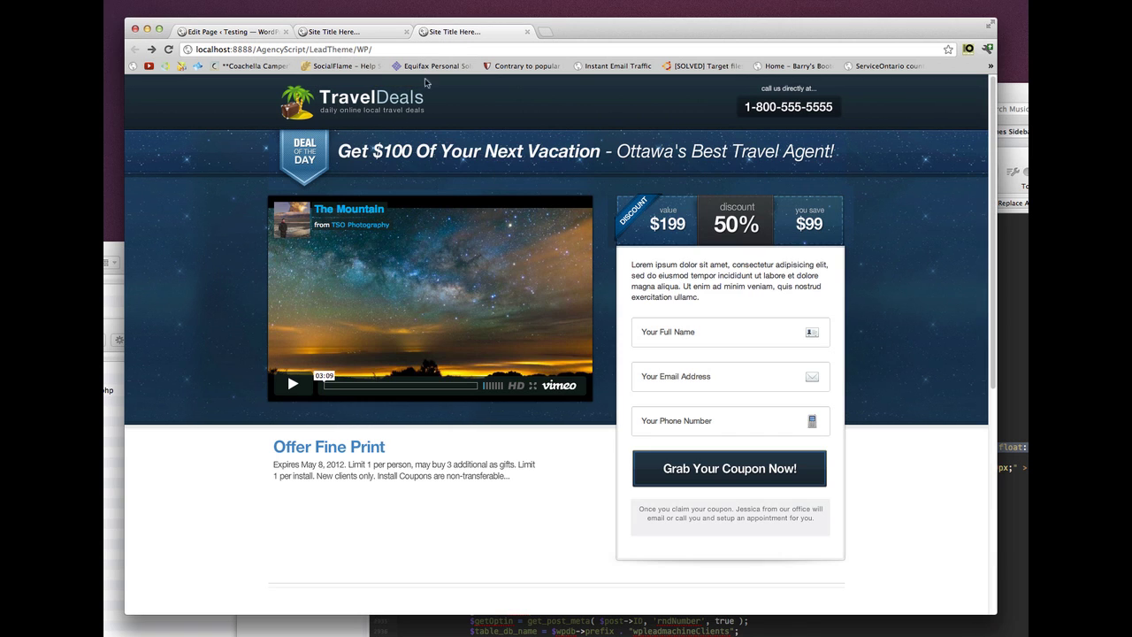
{"action": "left_click", "coordinate": [334, 34]}
{"action": "left_click", "coordinate": [247, 33]}
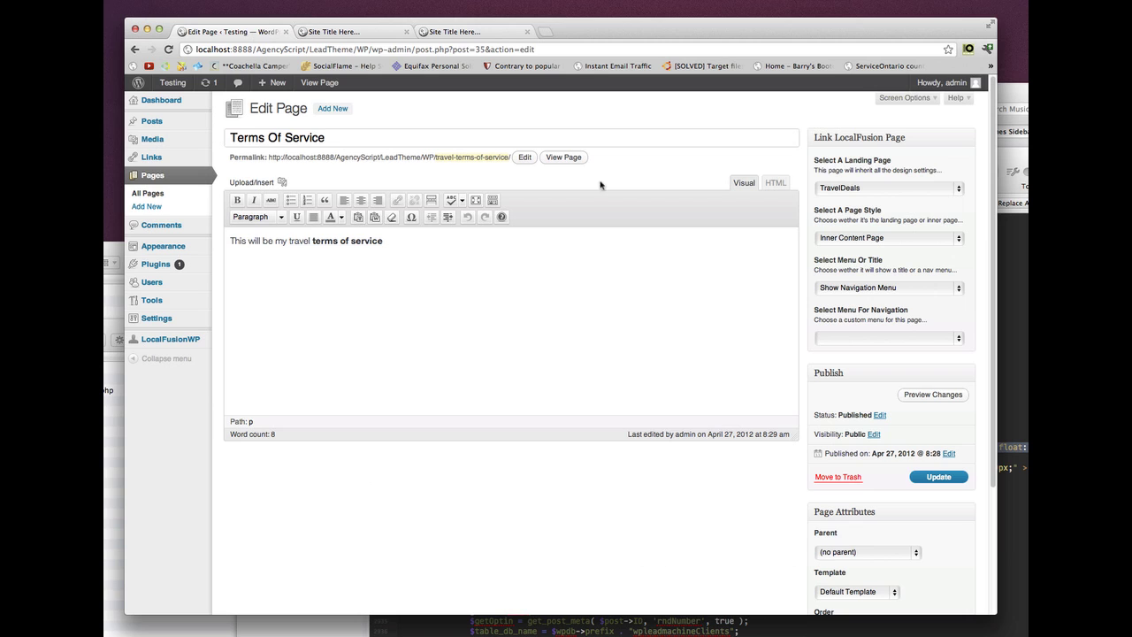
- Set the menu or title option back to Show Page Title / Main Headline and update the page
{"action": "left_click", "coordinate": [877, 292]}
{"action": "key", "text": "Up"}
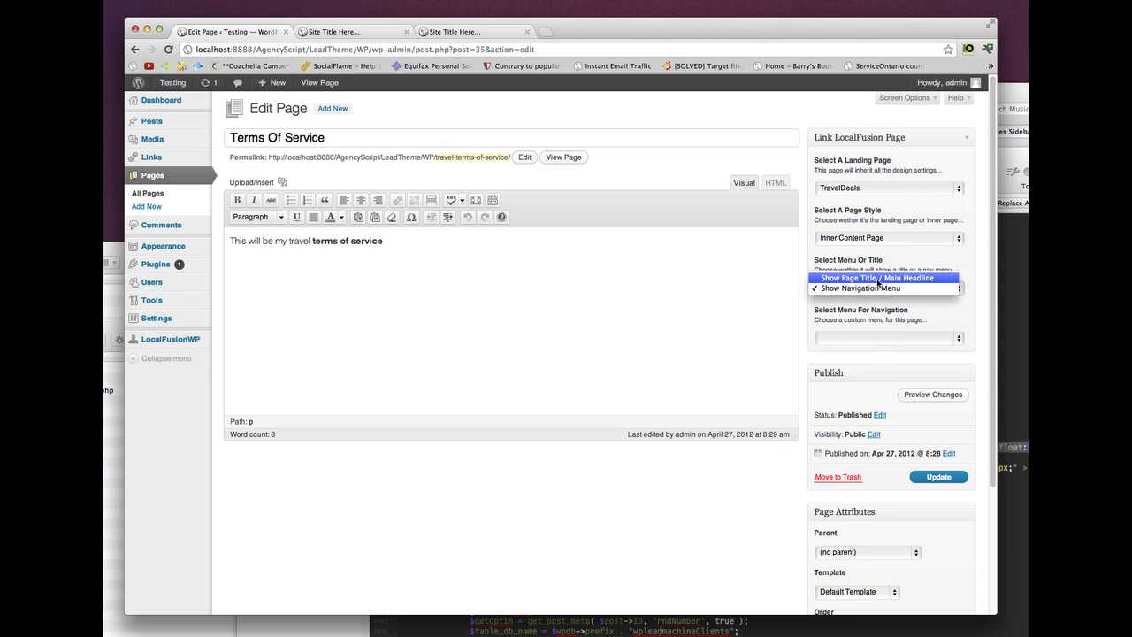
{"action": "key", "text": "Return"}
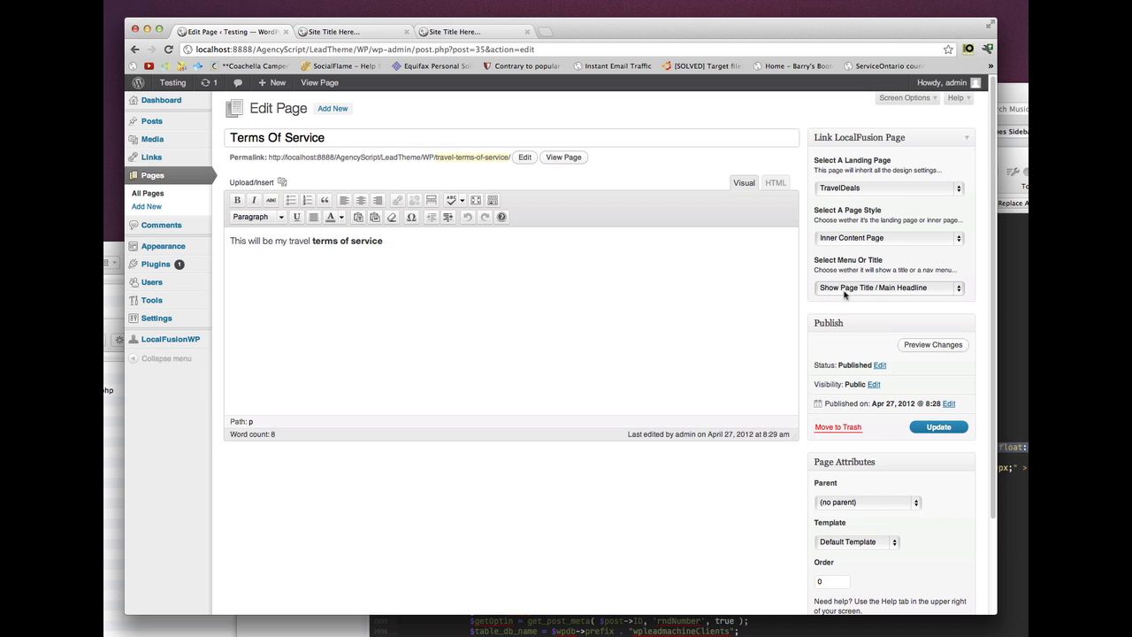
{"action": "left_click", "coordinate": [939, 427]}
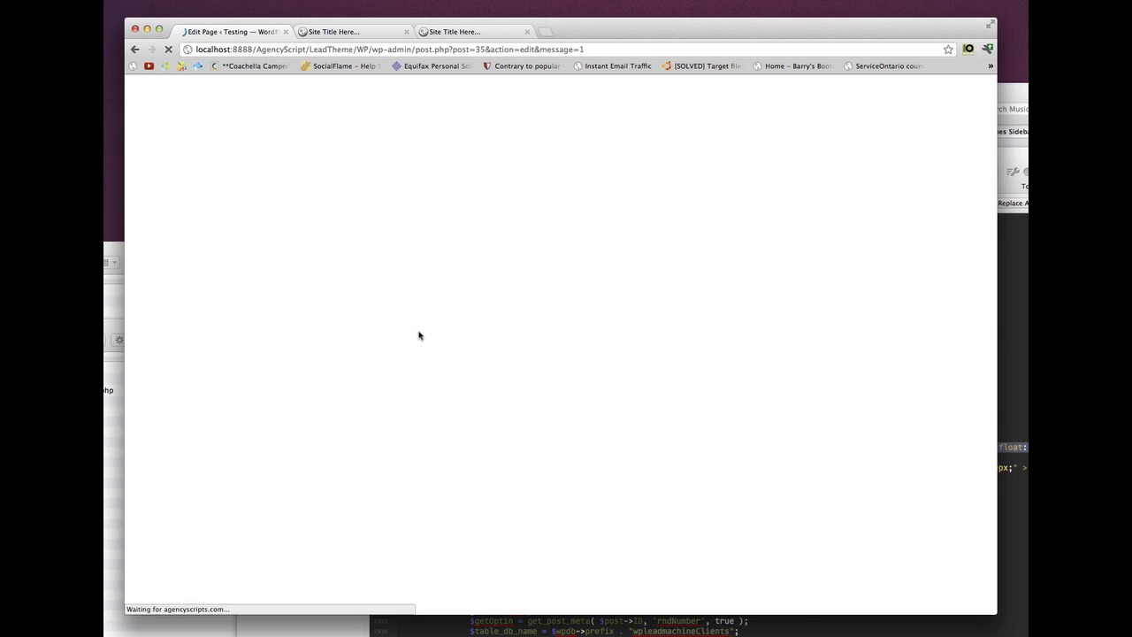
- Create a new WordPress navigation menu named Travel Menu
{"action": "mouse_move", "coordinate": [148, 250]}
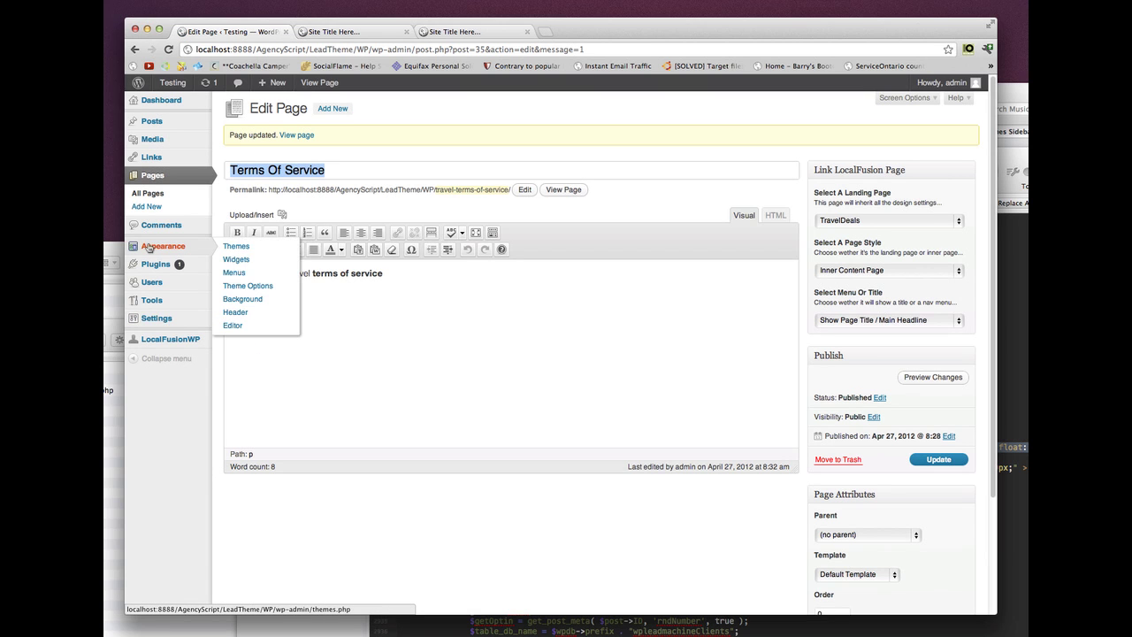
{"action": "left_click", "coordinate": [241, 276]}
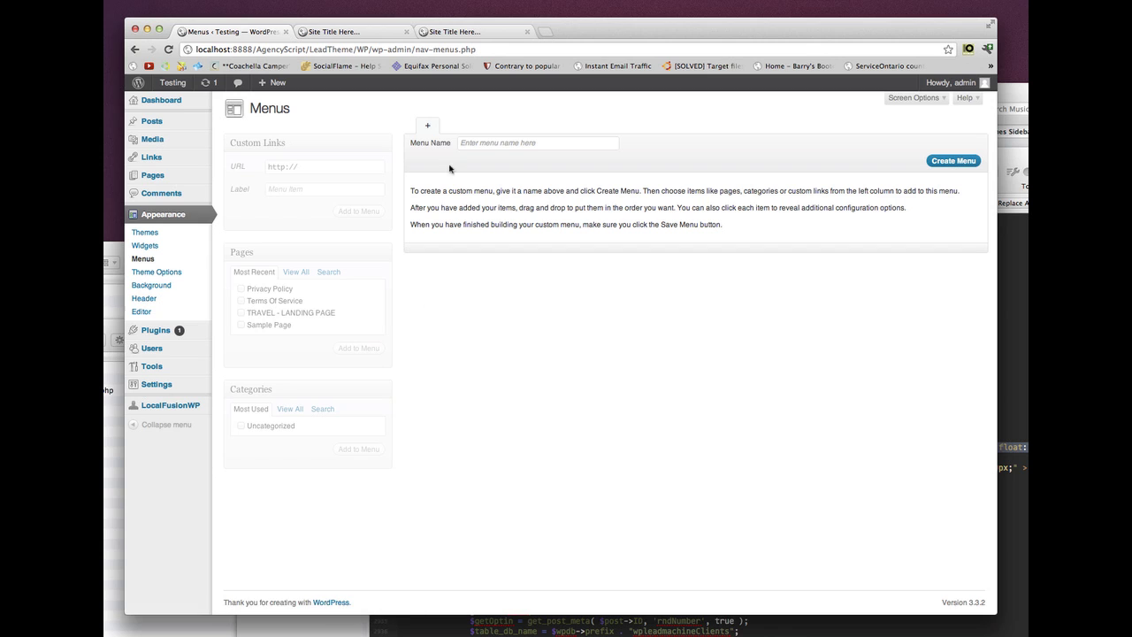
{"action": "left_click", "coordinate": [935, 163]}
{"action": "left_click", "coordinate": [548, 144]}
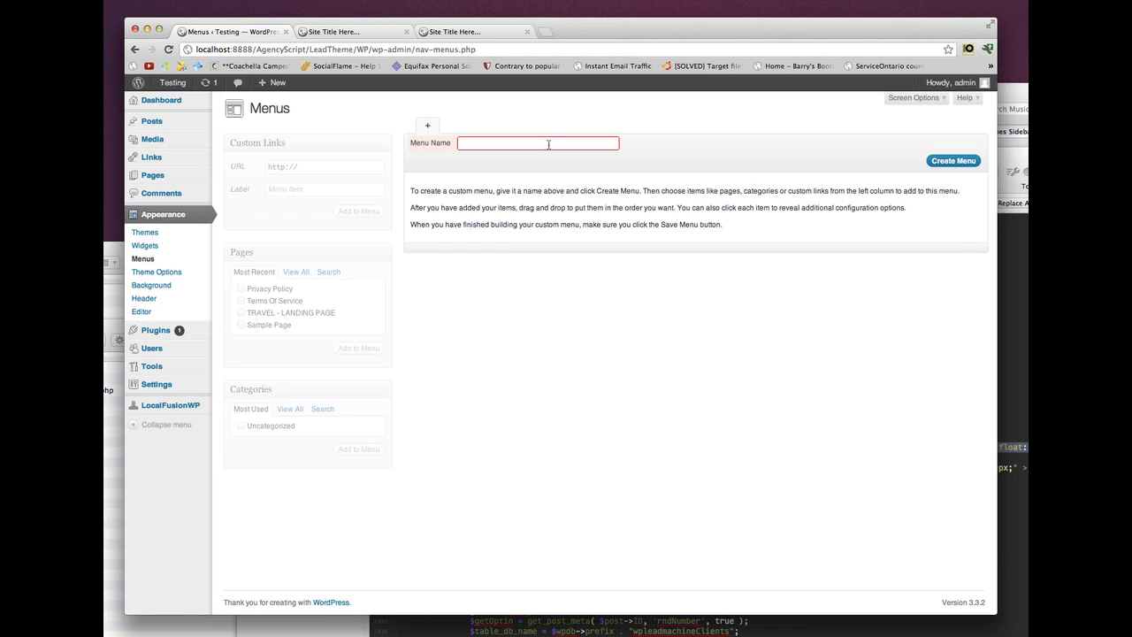
{"action": "type", "text": "Travel Menu"}
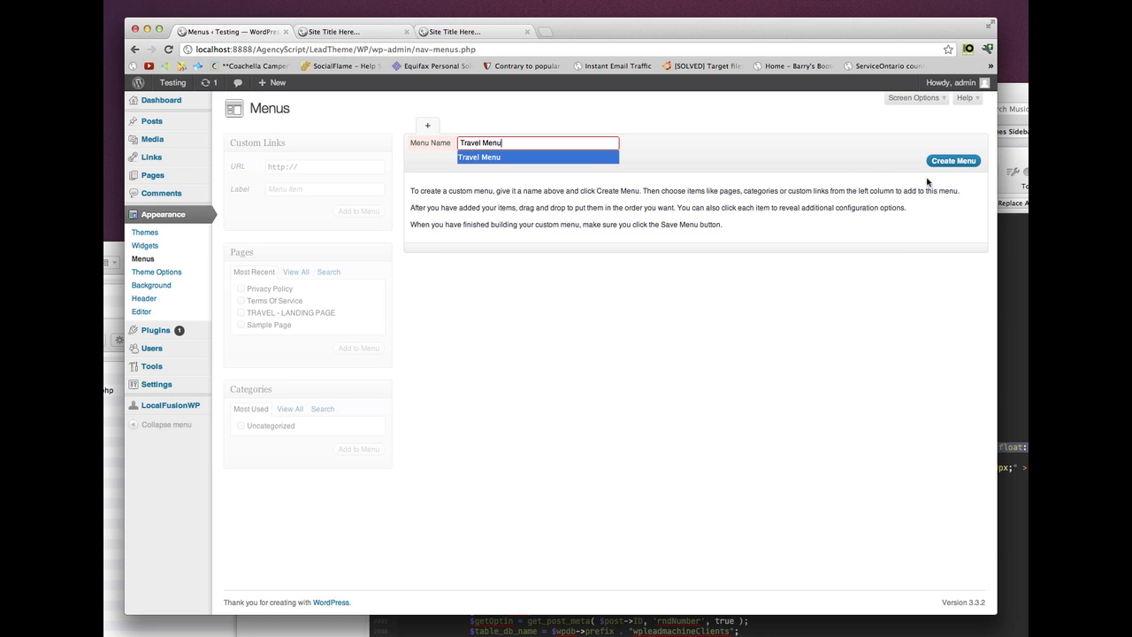
{"action": "left_click", "coordinate": [940, 161]}
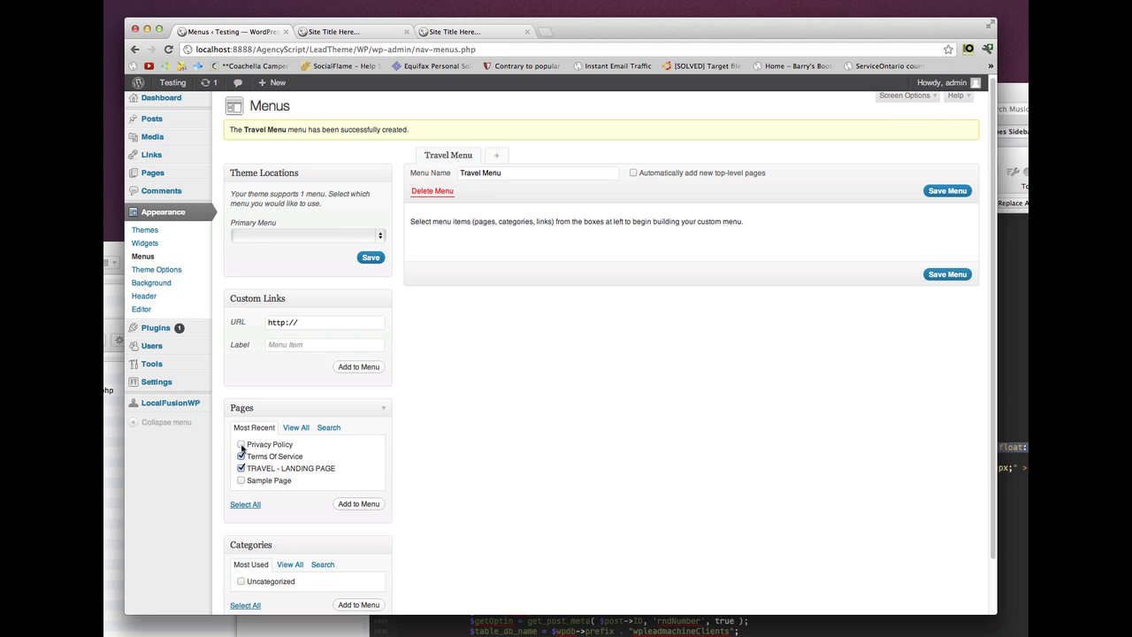
- Add the Privacy Policy, Terms Of Service and TRAVEL - LANDING PAGE pages to Travel Menu and relabel the landing page item Home
{"action": "left_click", "coordinate": [242, 445]}
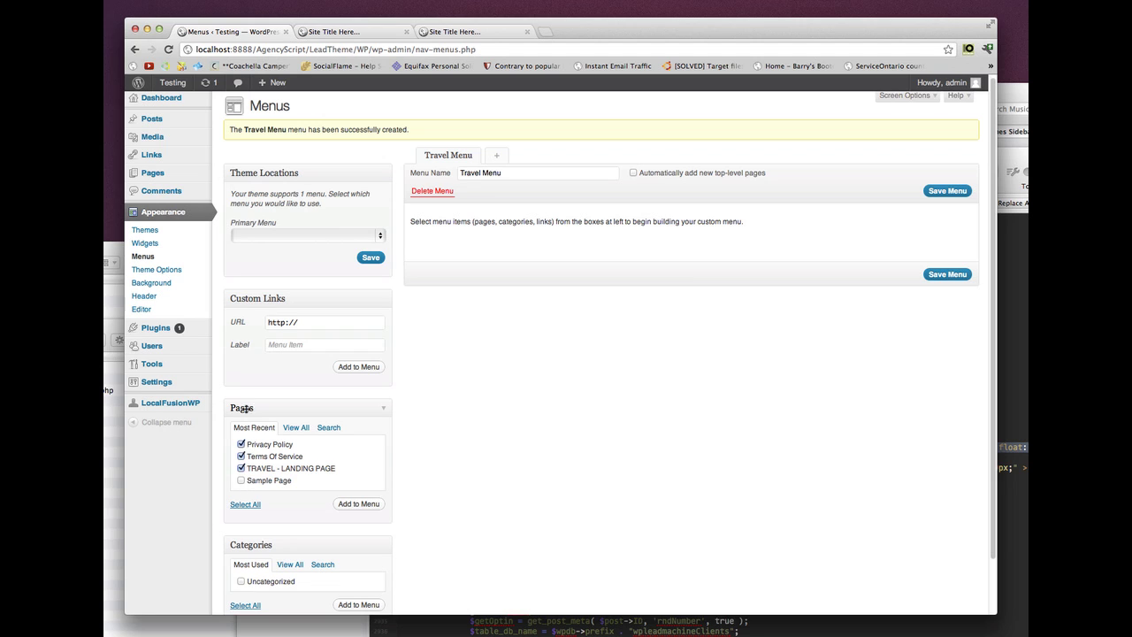
{"action": "left_click", "coordinate": [355, 504]}
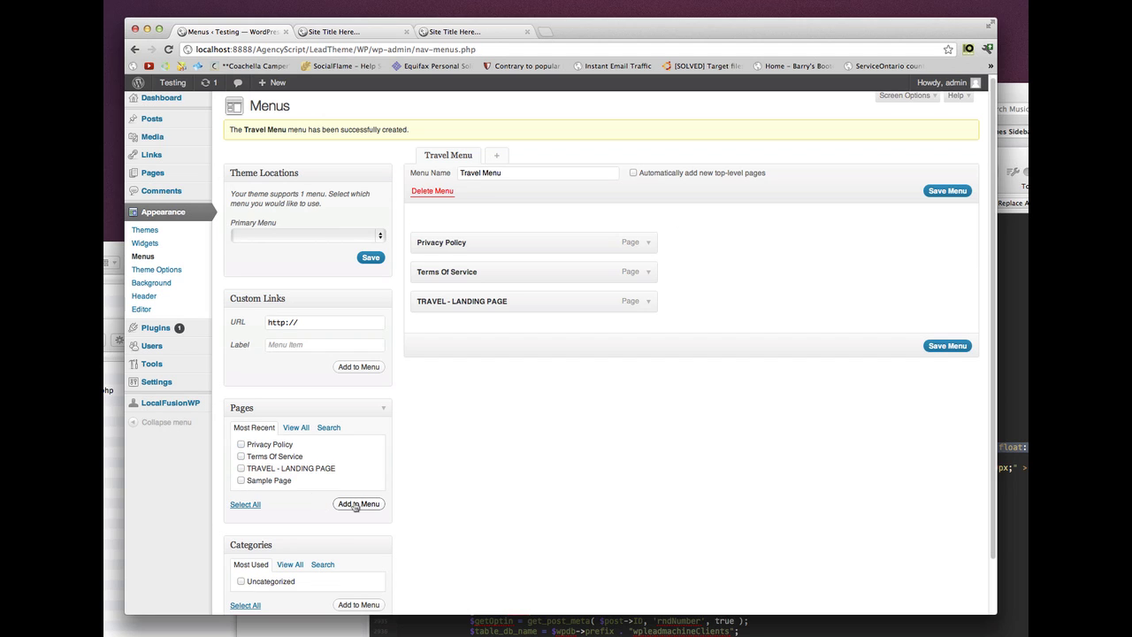
{"action": "left_click", "coordinate": [647, 305]}
{"action": "left_click", "coordinate": [520, 337]}
{"action": "left_click_drag", "start_coordinate": [520, 336], "coordinate": [366, 327]}
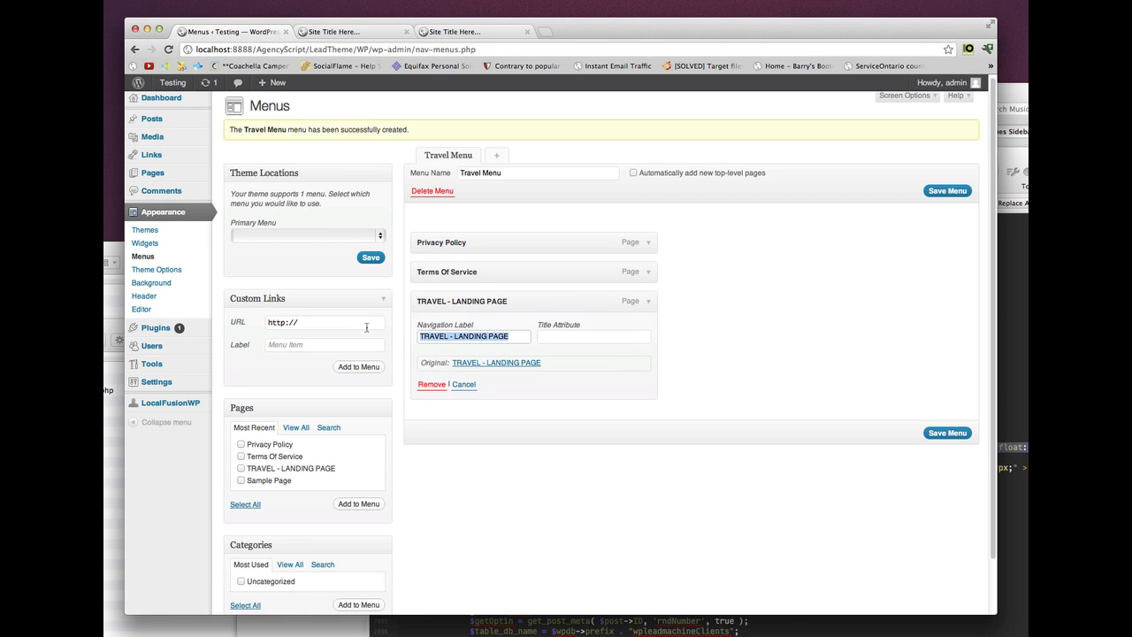
{"action": "type", "text": "Home"}
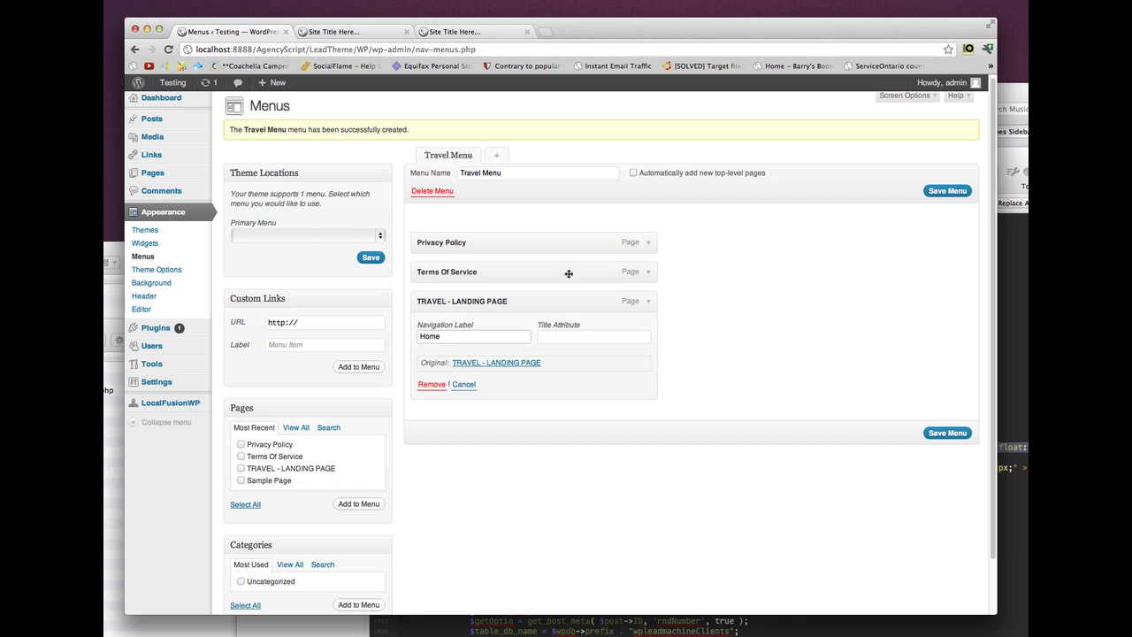
- Reorder the menu items as Home, Terms Of Service, Privacy Policy and save Travel Menu
{"action": "left_click", "coordinate": [648, 275]}
{"action": "left_click", "coordinate": [647, 274]}
{"action": "left_click", "coordinate": [647, 302]}
{"action": "left_click_drag", "start_coordinate": [478, 299], "coordinate": [474, 236]}
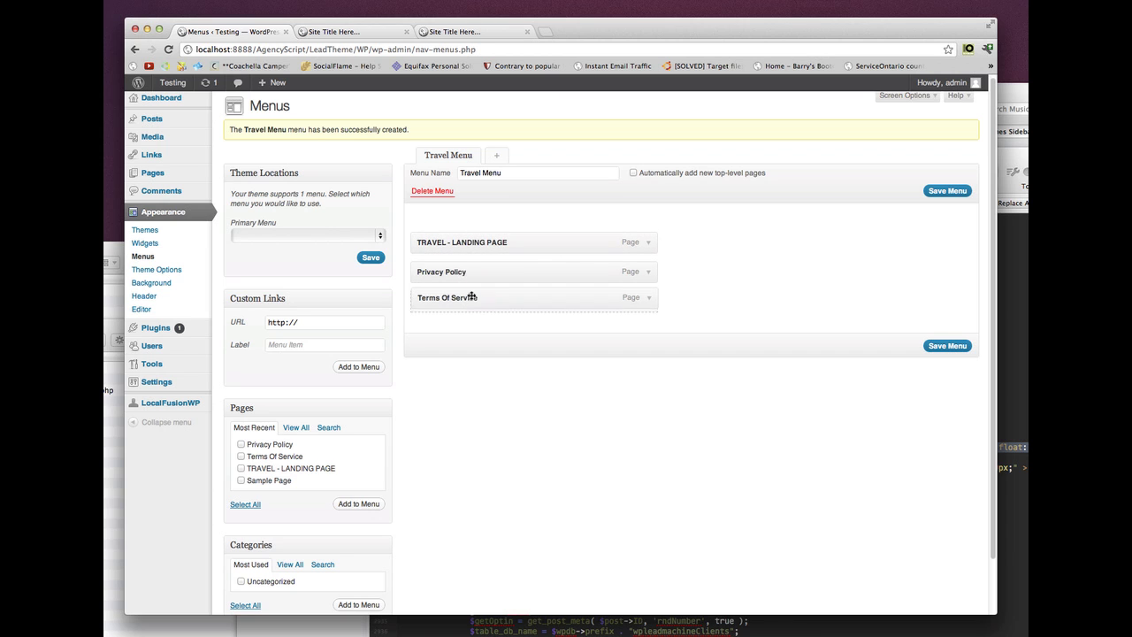
{"action": "left_click_drag", "start_coordinate": [468, 301], "coordinate": [426, 281]}
{"action": "left_click", "coordinate": [955, 347]}
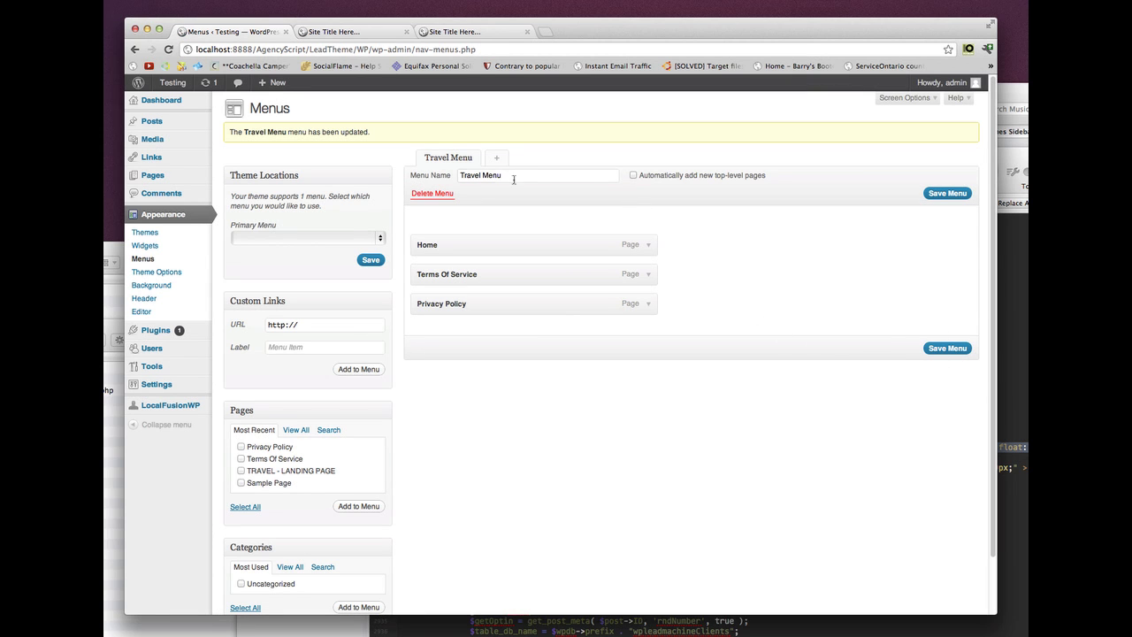
{"action": "left_click_drag", "start_coordinate": [513, 180], "coordinate": [459, 175]}
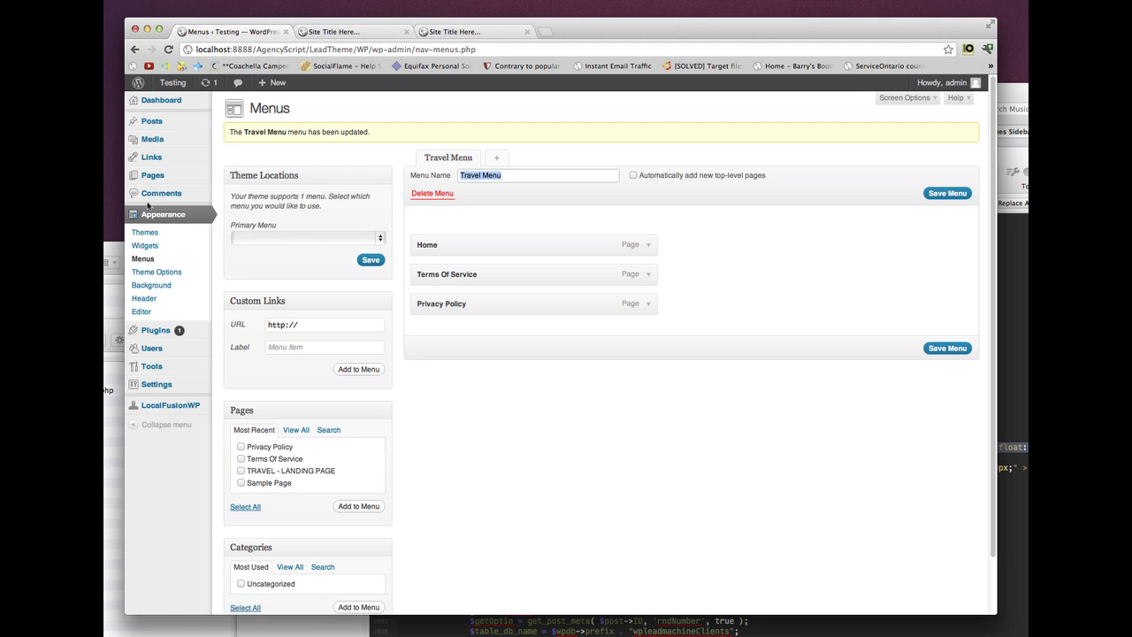
- Reopen the Terms Of Service page for editing from the list of pages
{"action": "mouse_move", "coordinate": [151, 181]}
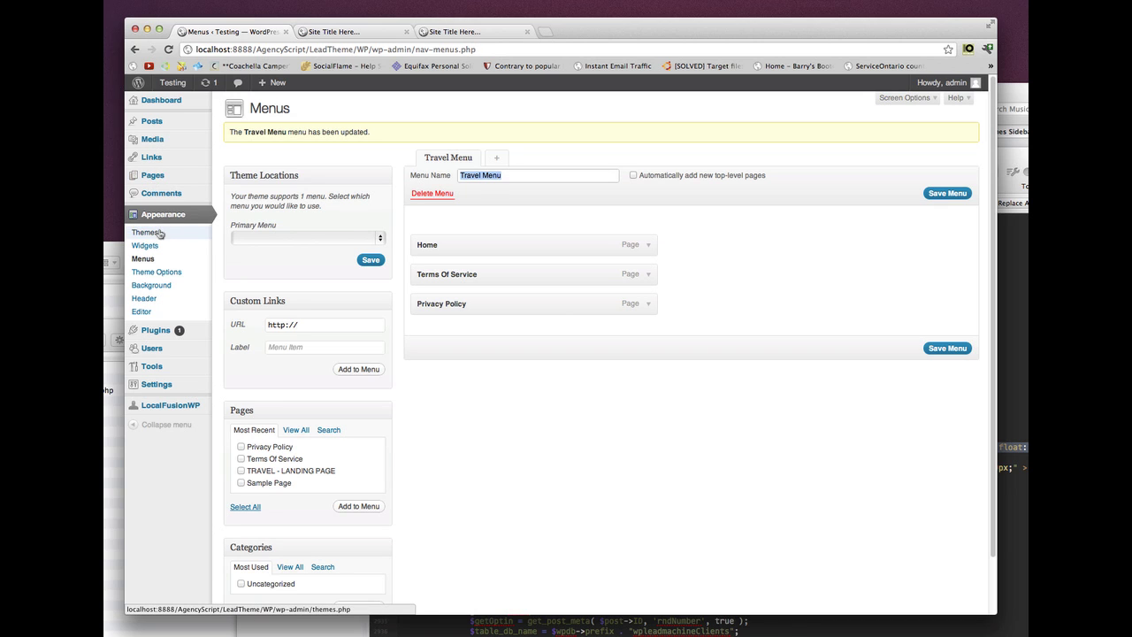
{"action": "left_click", "coordinate": [155, 175]}
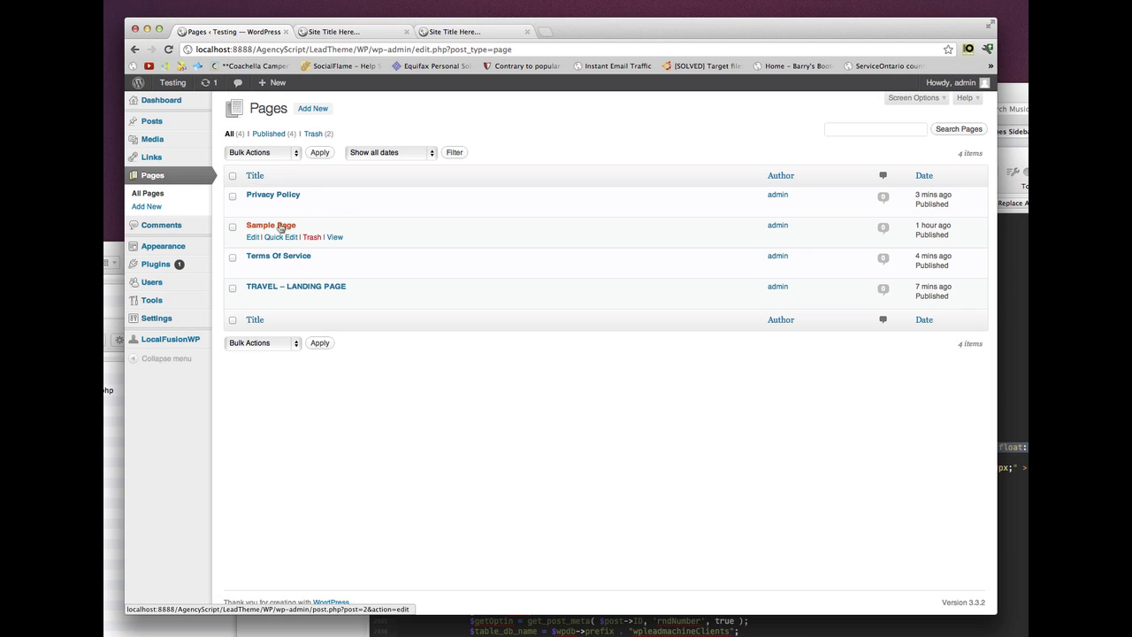
{"action": "left_click", "coordinate": [259, 255]}
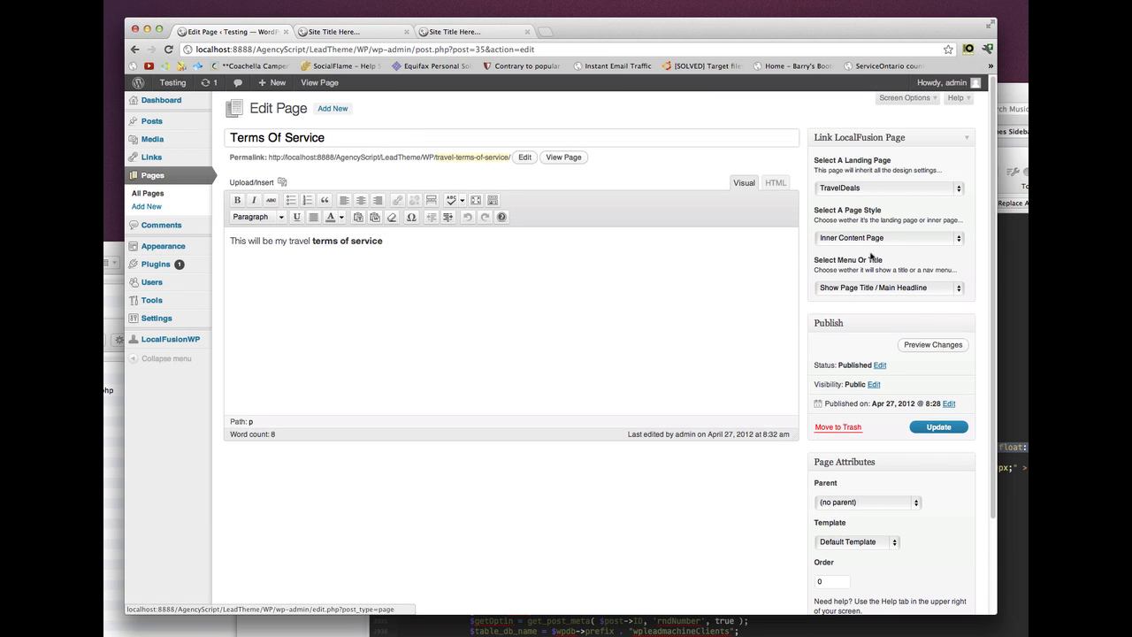
- Examine the headline area of the published Terms Of Service page and return to the page editor
{"action": "left_click", "coordinate": [349, 33]}
{"action": "key", "text": "super+l"}
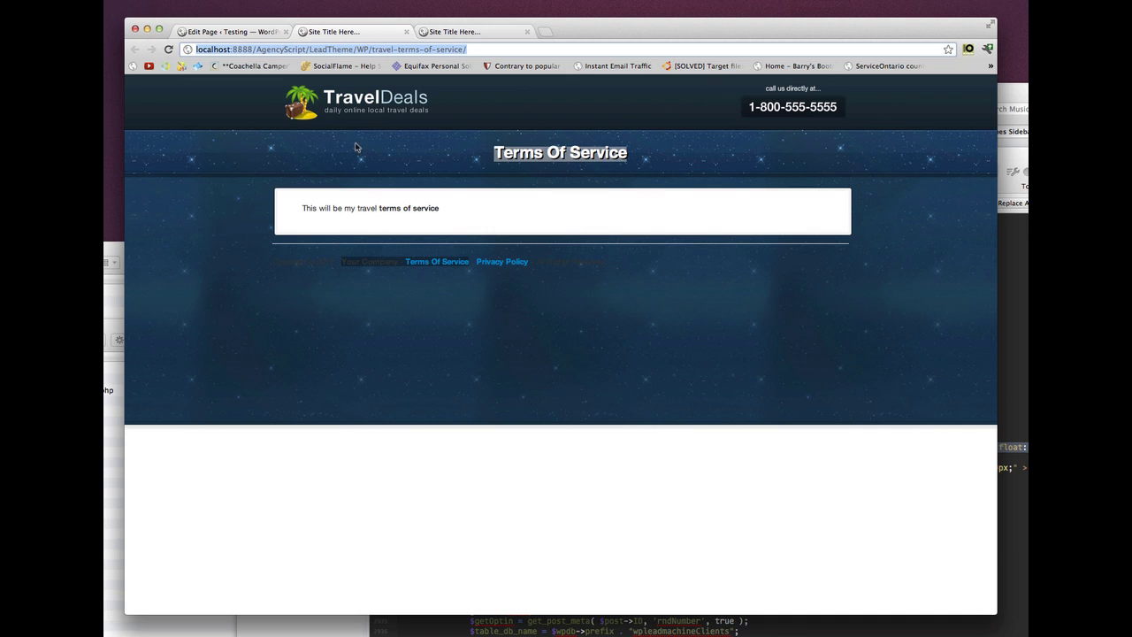
{"action": "left_click_drag", "start_coordinate": [639, 159], "coordinate": [470, 152]}
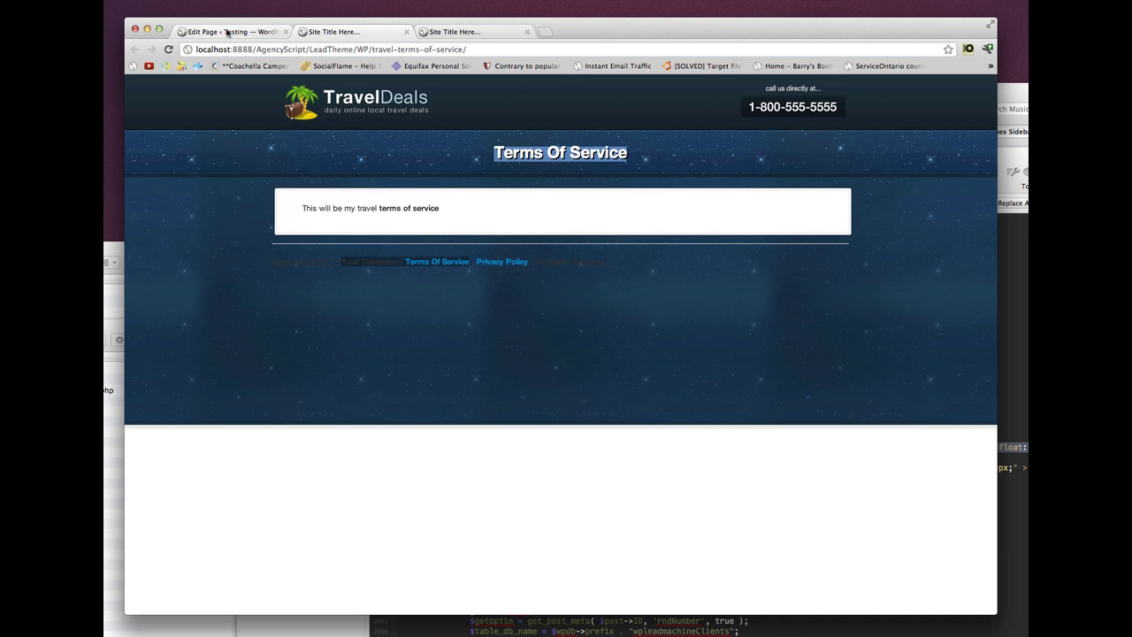
{"action": "left_click", "coordinate": [230, 34]}
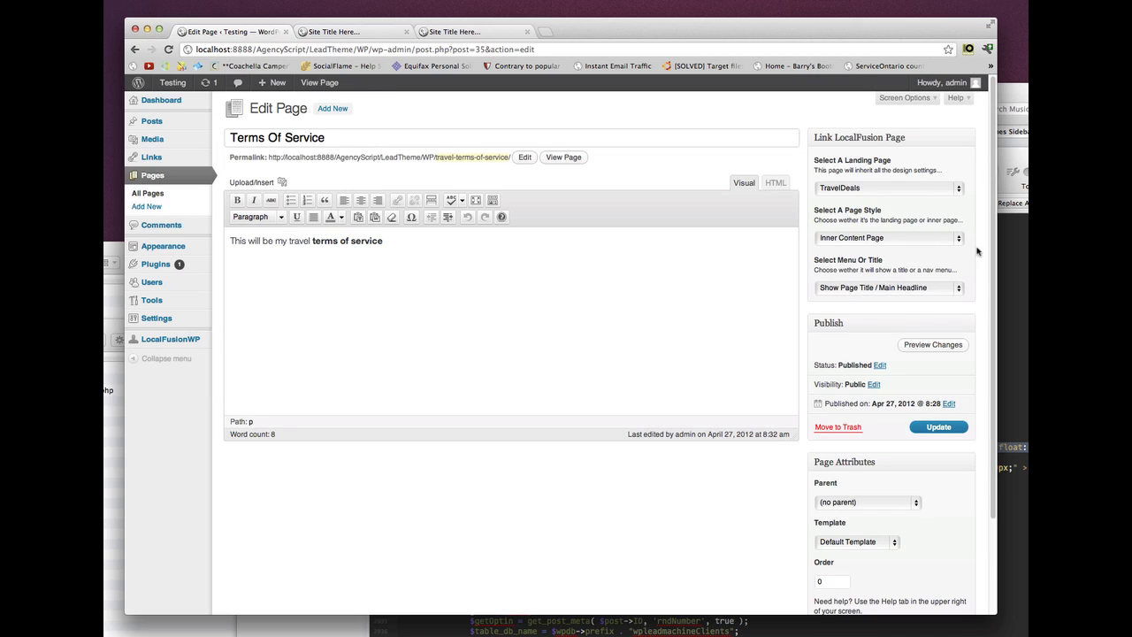
- Set the Terms Of Service page to Show Navigation Menu with Travel Menu as its navigation
{"action": "left_click", "coordinate": [910, 290]}
{"action": "left_click", "coordinate": [853, 299]}
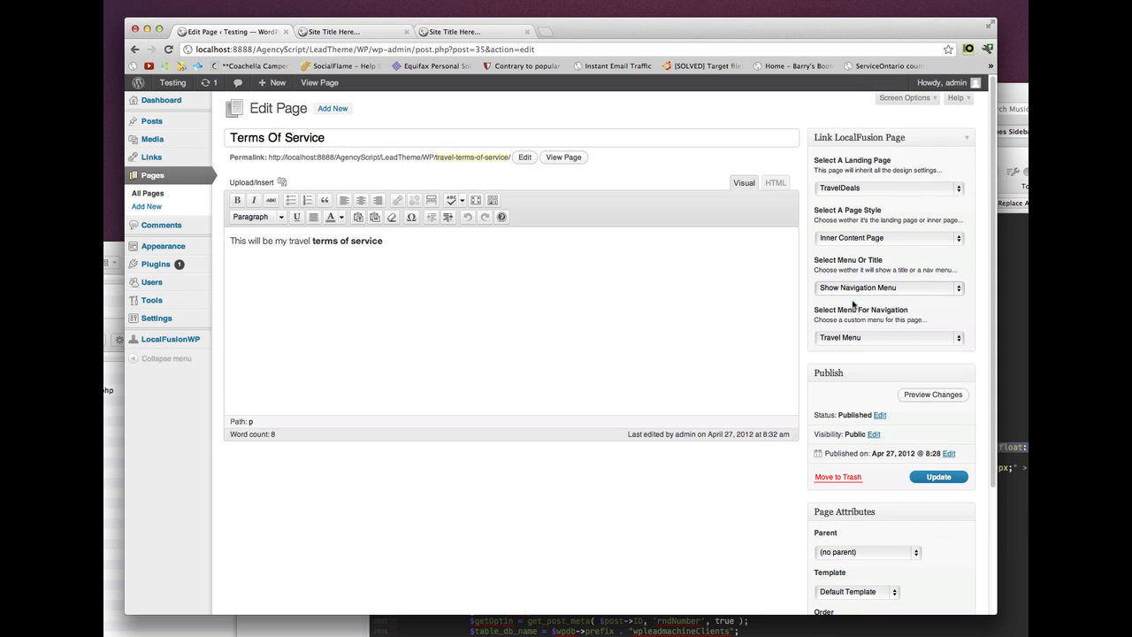
{"action": "left_click", "coordinate": [863, 340]}
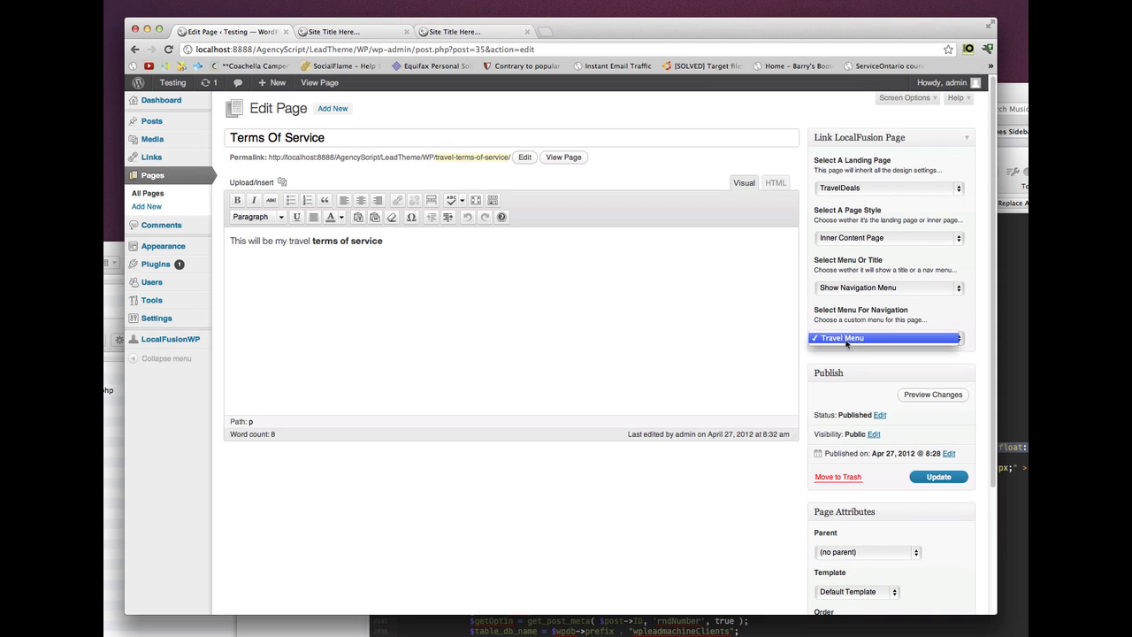
{"action": "left_click", "coordinate": [856, 341]}
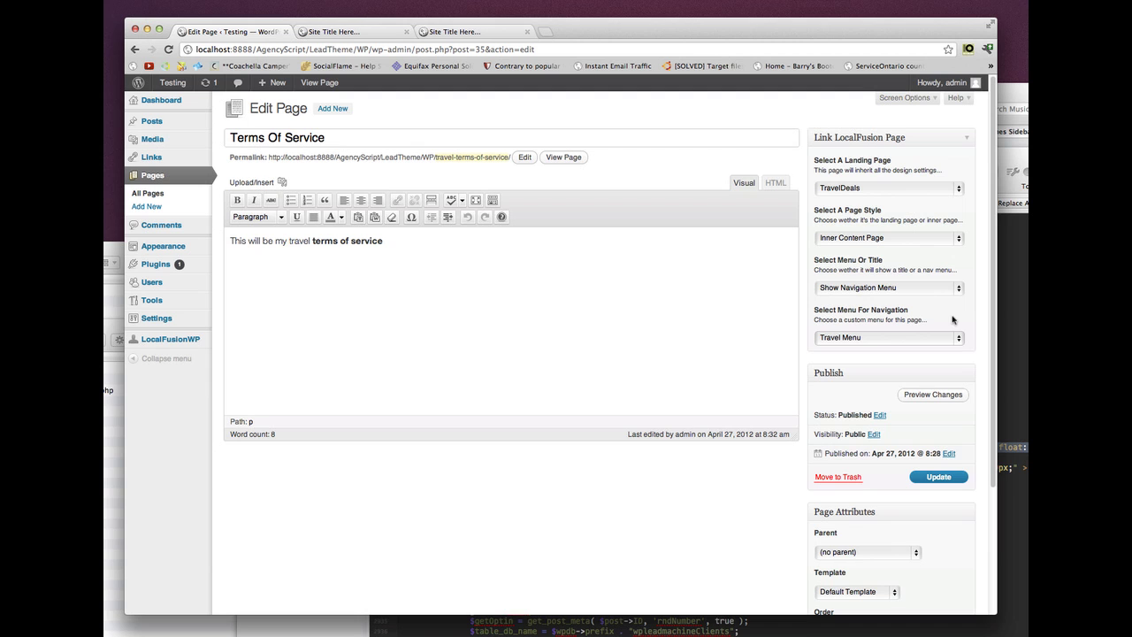
- Update the Terms Of Service page and reload its published version
{"action": "left_click", "coordinate": [936, 477]}
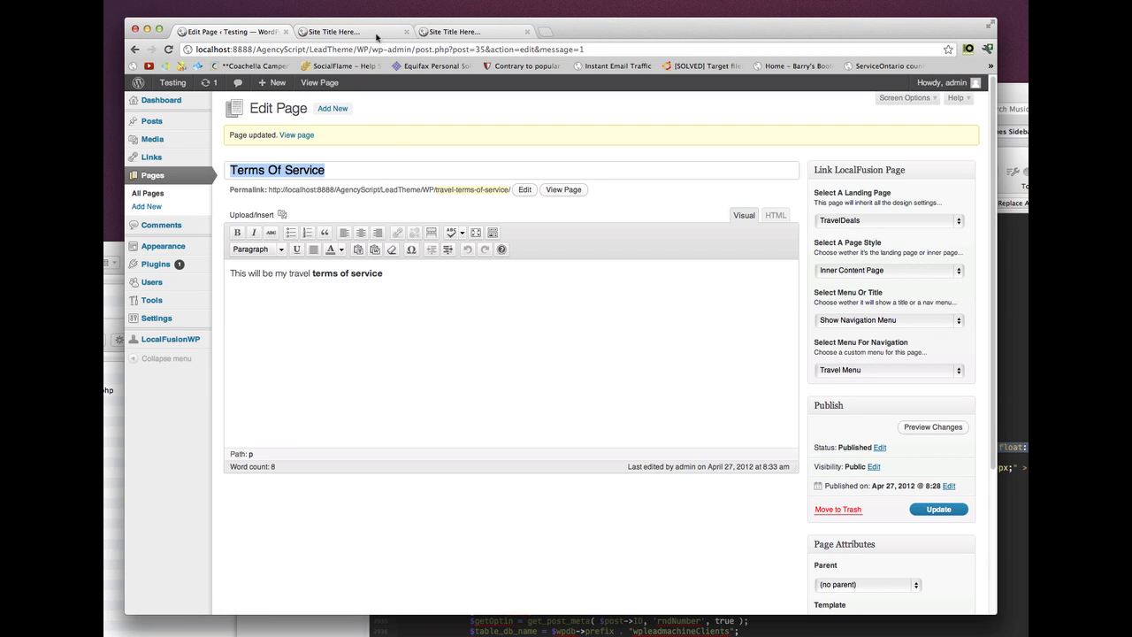
{"action": "left_click", "coordinate": [377, 32]}
{"action": "left_click", "coordinate": [168, 49]}
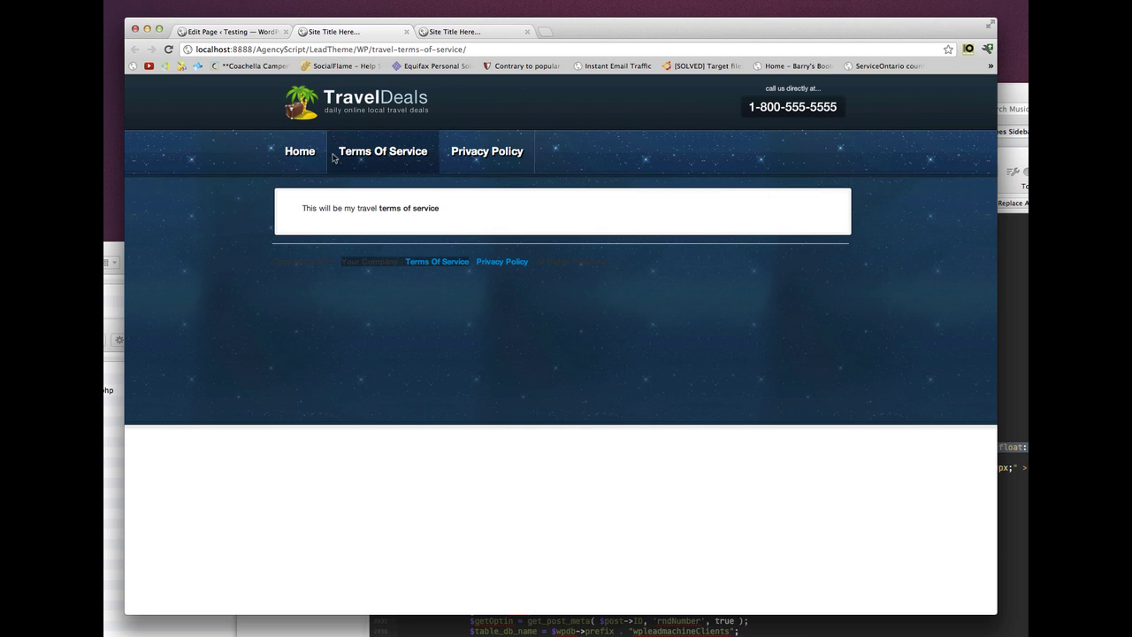
- Check the published page's Privacy Policy and Home menu links, plus the landing page's Terms Of Service footer link
{"action": "left_click", "coordinate": [487, 152]}
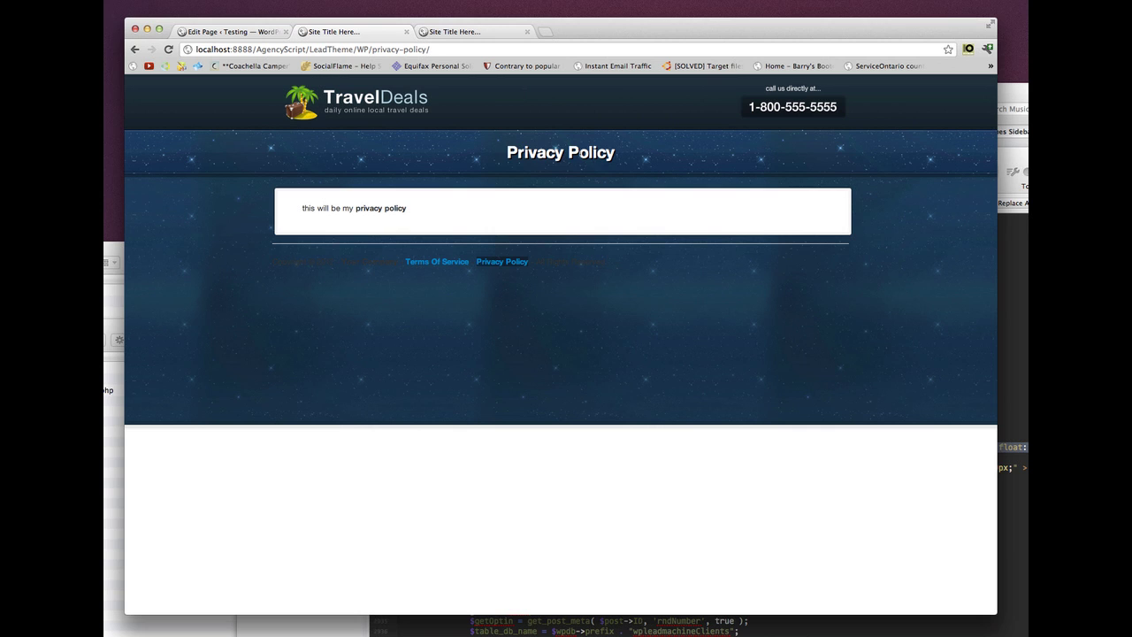
{"action": "left_click", "coordinate": [135, 49]}
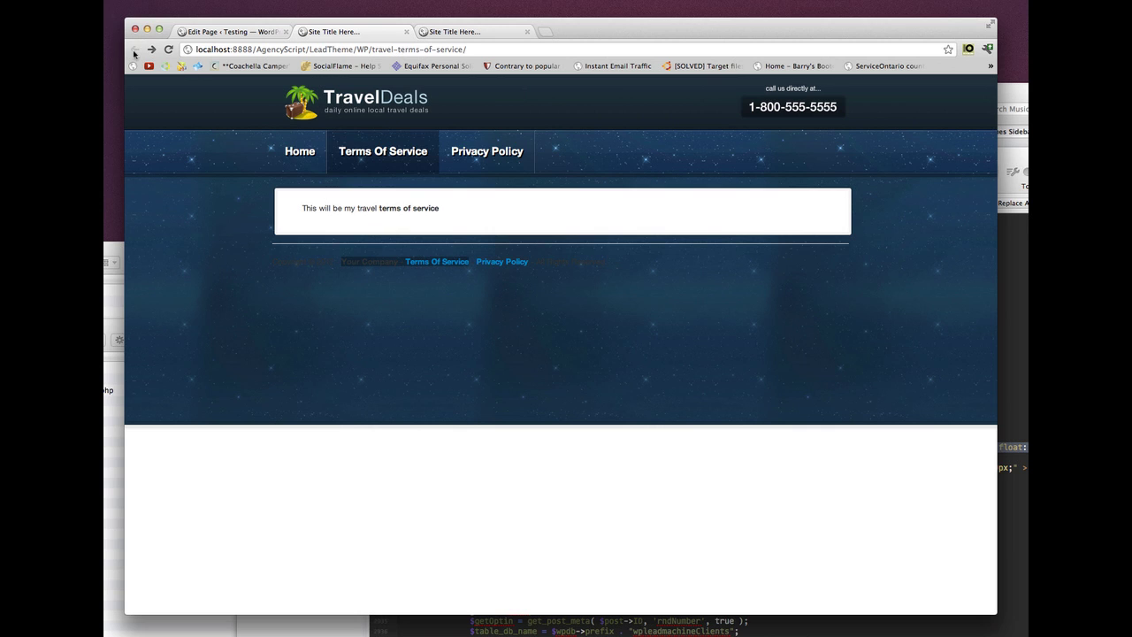
{"action": "left_click", "coordinate": [298, 152]}
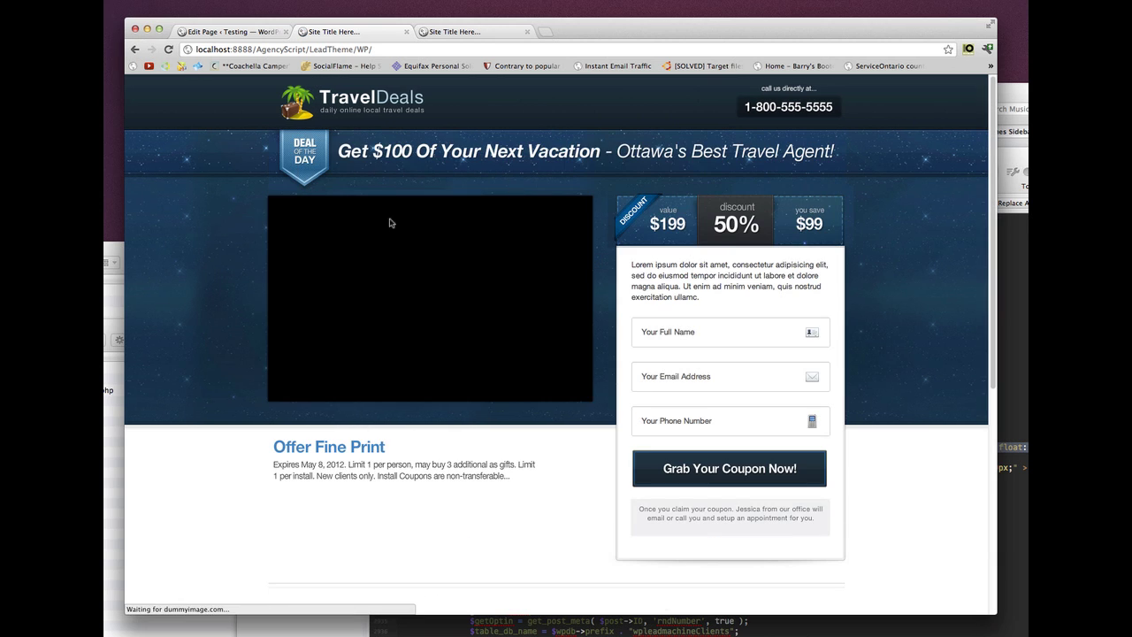
{"action": "scroll", "coordinate": [540, 406], "scroll_direction": "down", "scroll_amount": 5}
{"action": "left_click", "coordinate": [434, 572]}
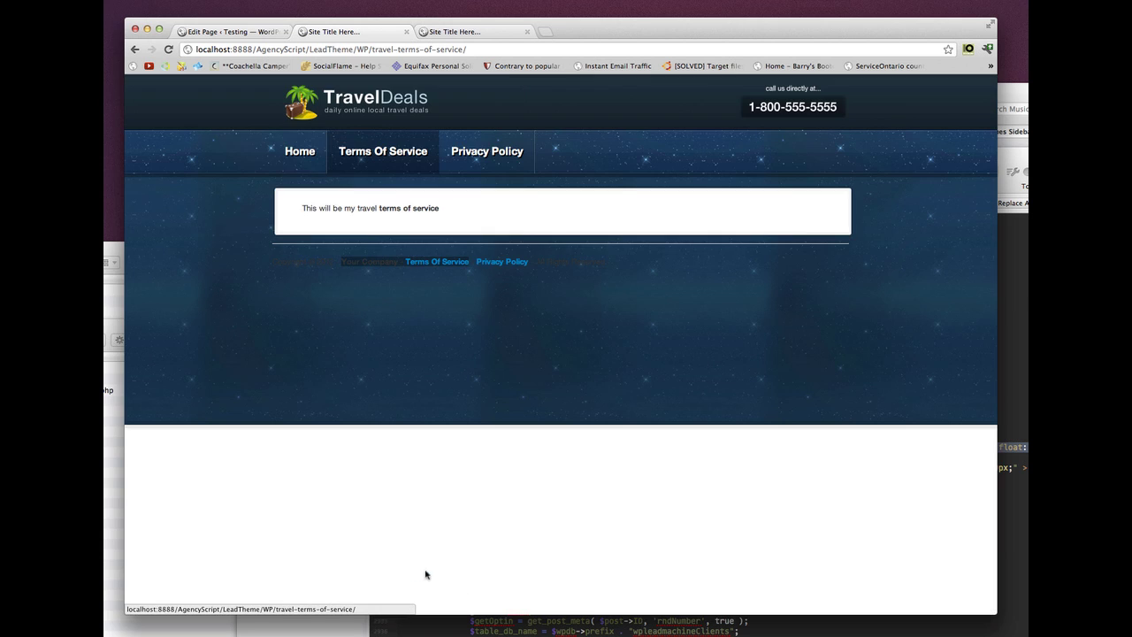
- Edit the Privacy Policy page to Show Navigation Menu with Travel Menu as its navigation, and update it
{"action": "left_click", "coordinate": [238, 32]}
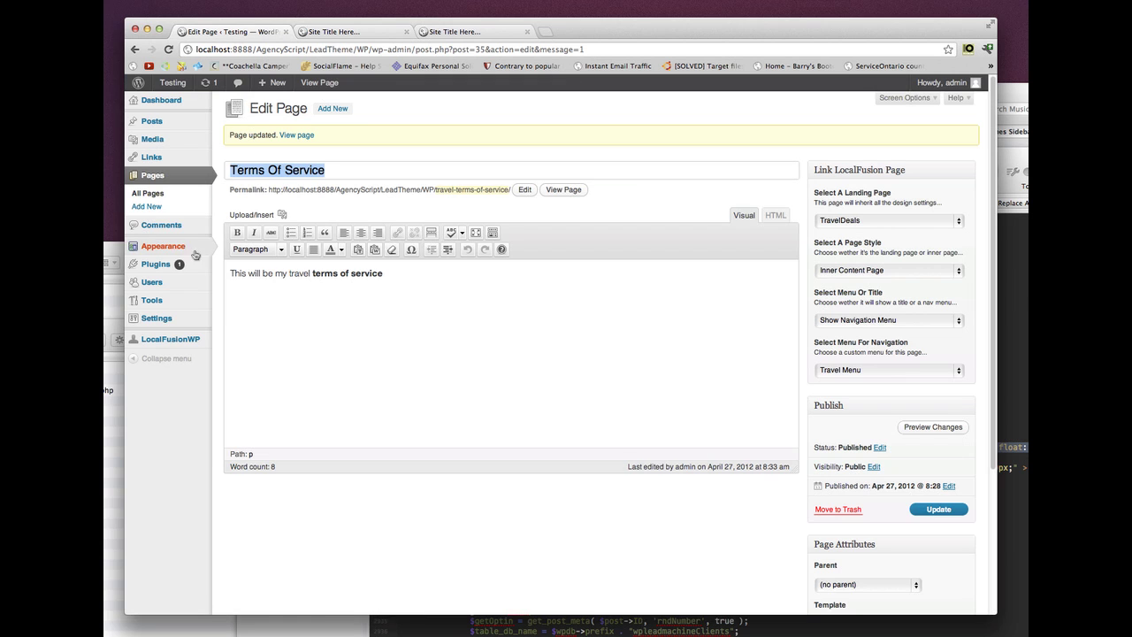
{"action": "left_click", "coordinate": [152, 192]}
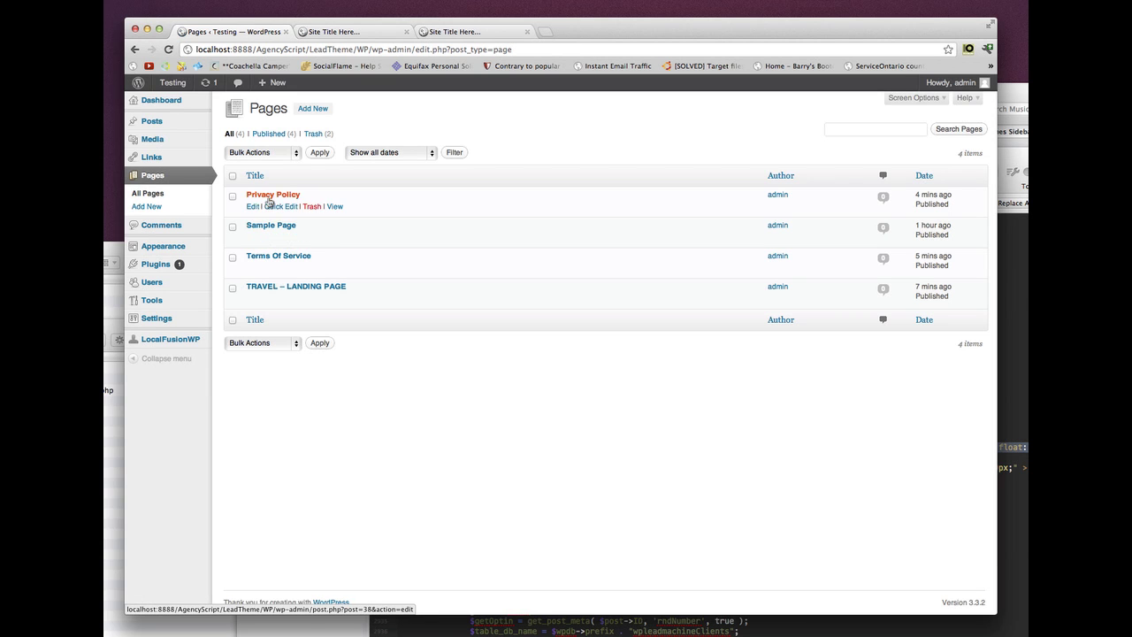
{"action": "left_click", "coordinate": [272, 195]}
{"action": "left_click", "coordinate": [900, 287]}
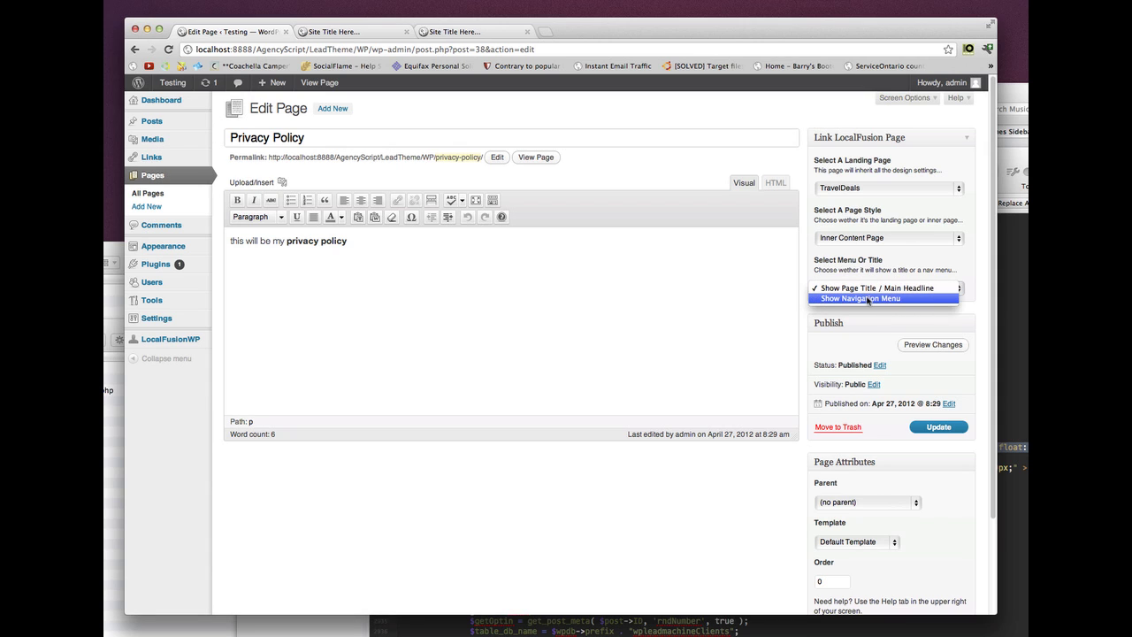
{"action": "left_click", "coordinate": [856, 299]}
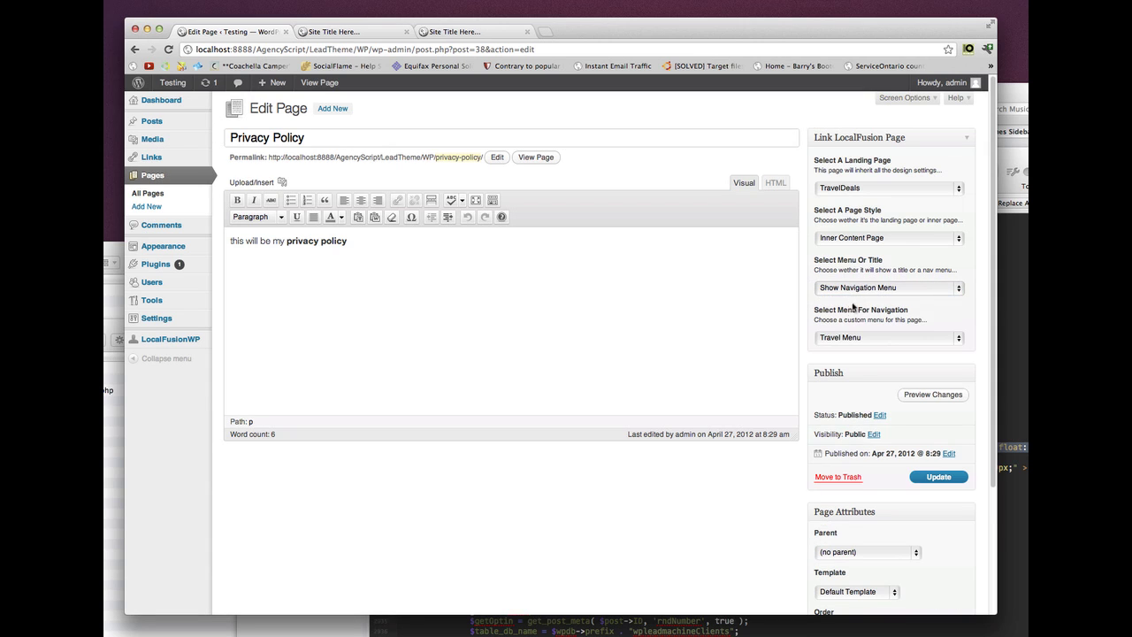
{"action": "left_click", "coordinate": [854, 339]}
{"action": "left_click", "coordinate": [856, 339]}
{"action": "left_click", "coordinate": [937, 477]}
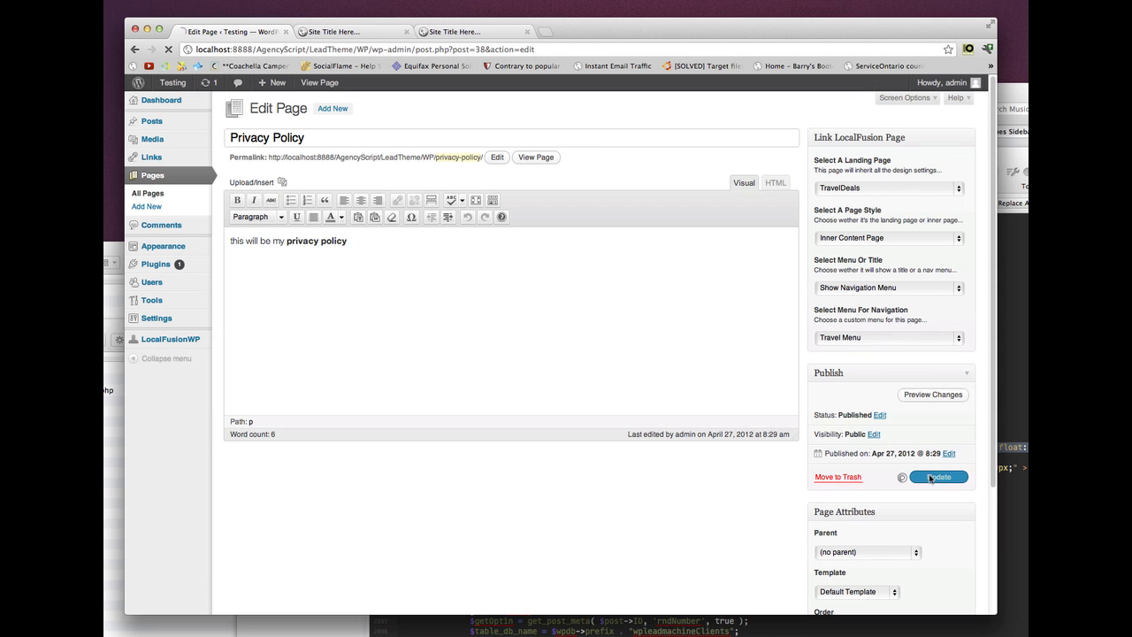
- Test the published site's navigation menu by switching between Privacy Policy and Terms Of Service, ending on Home
{"action": "left_click", "coordinate": [336, 32]}
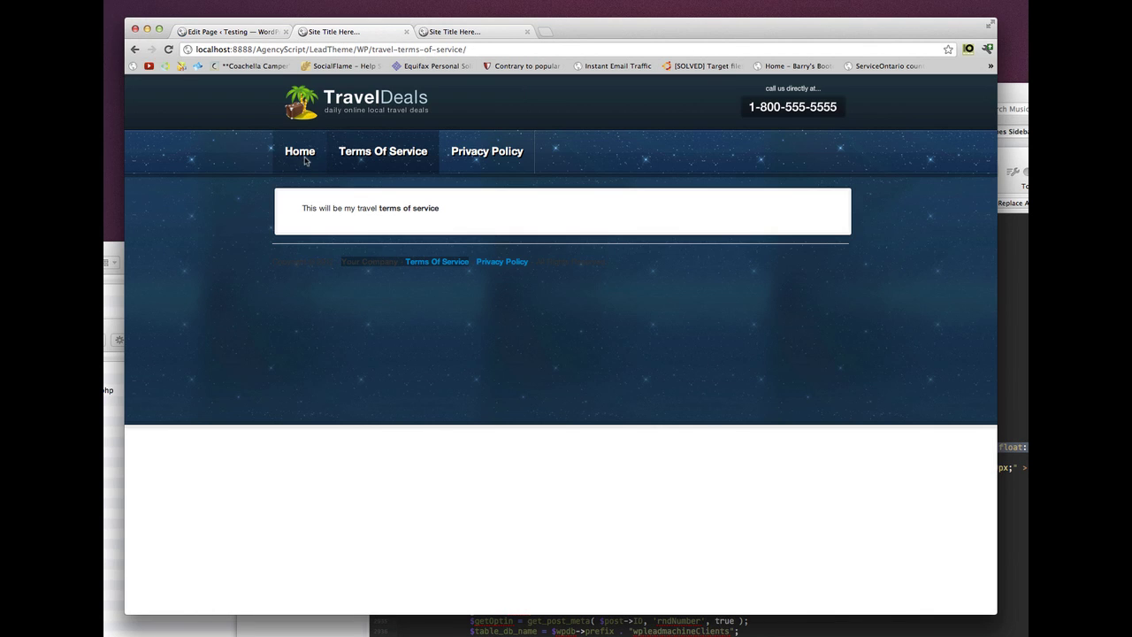
{"action": "left_click", "coordinate": [487, 153]}
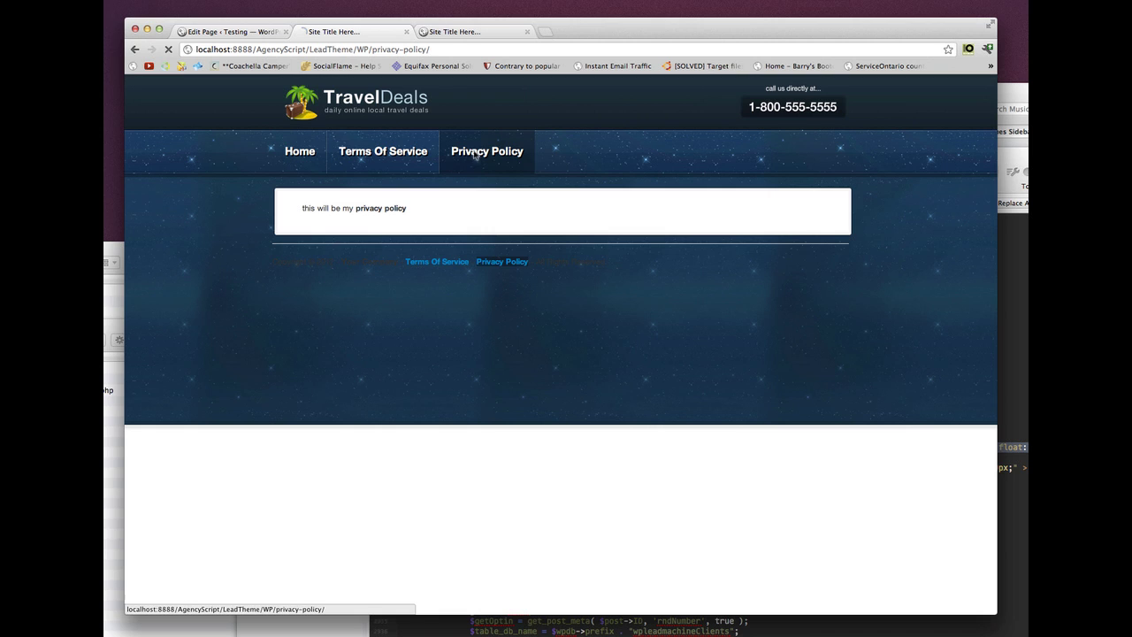
{"action": "left_click", "coordinate": [382, 157]}
{"action": "left_click", "coordinate": [483, 155]}
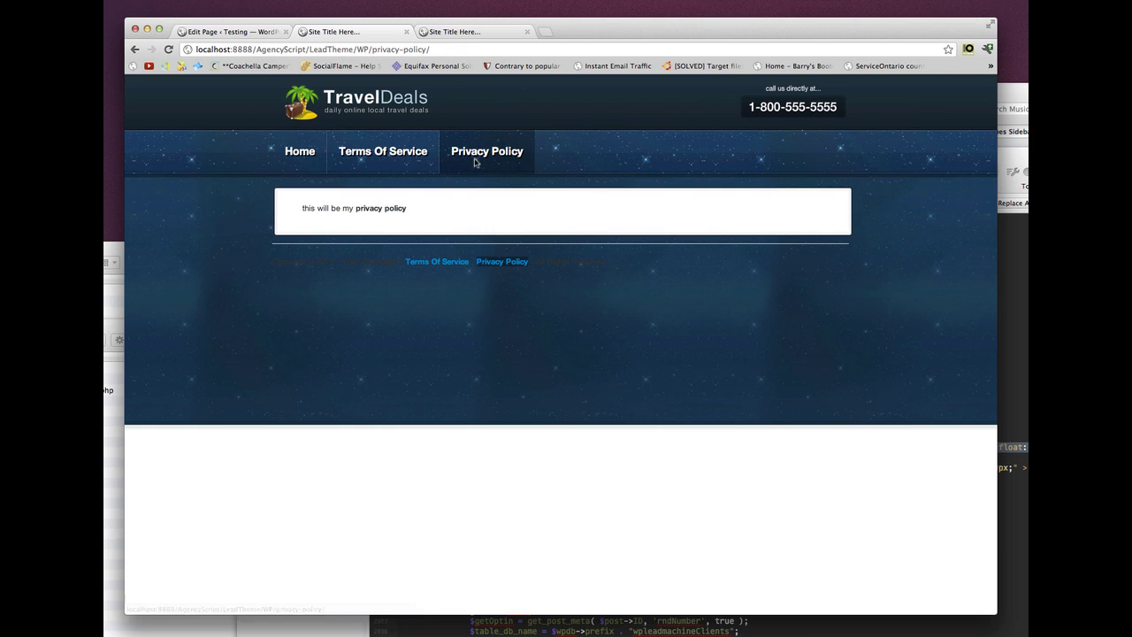
{"action": "left_click", "coordinate": [430, 157]}
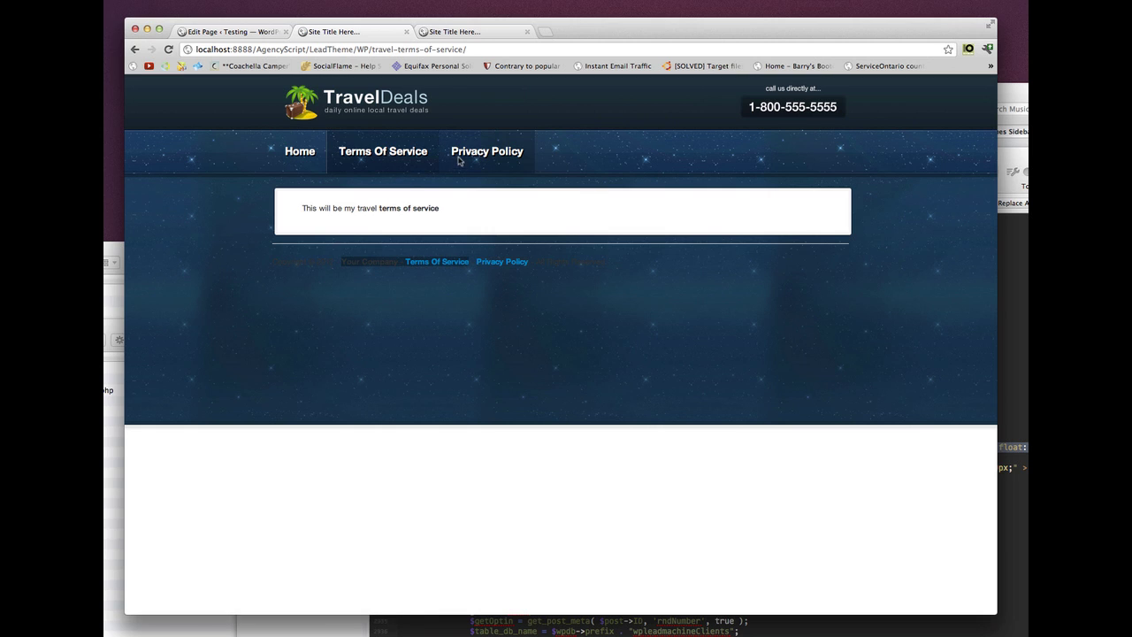
{"action": "left_click", "coordinate": [426, 165]}
{"action": "left_click", "coordinate": [405, 156]}
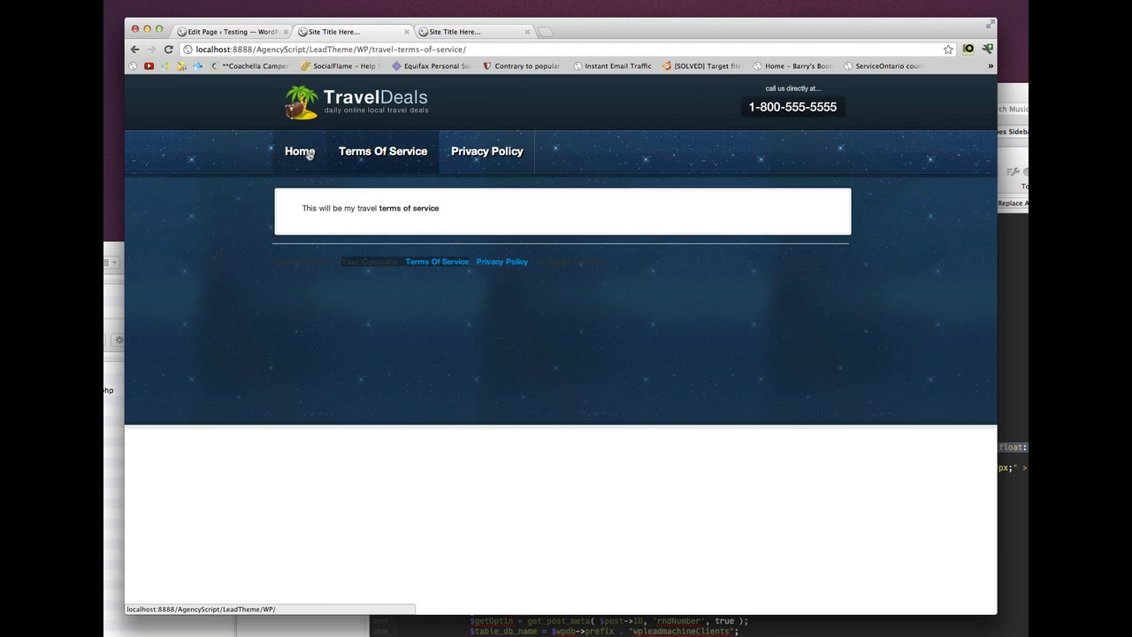
{"action": "left_click", "coordinate": [308, 155]}
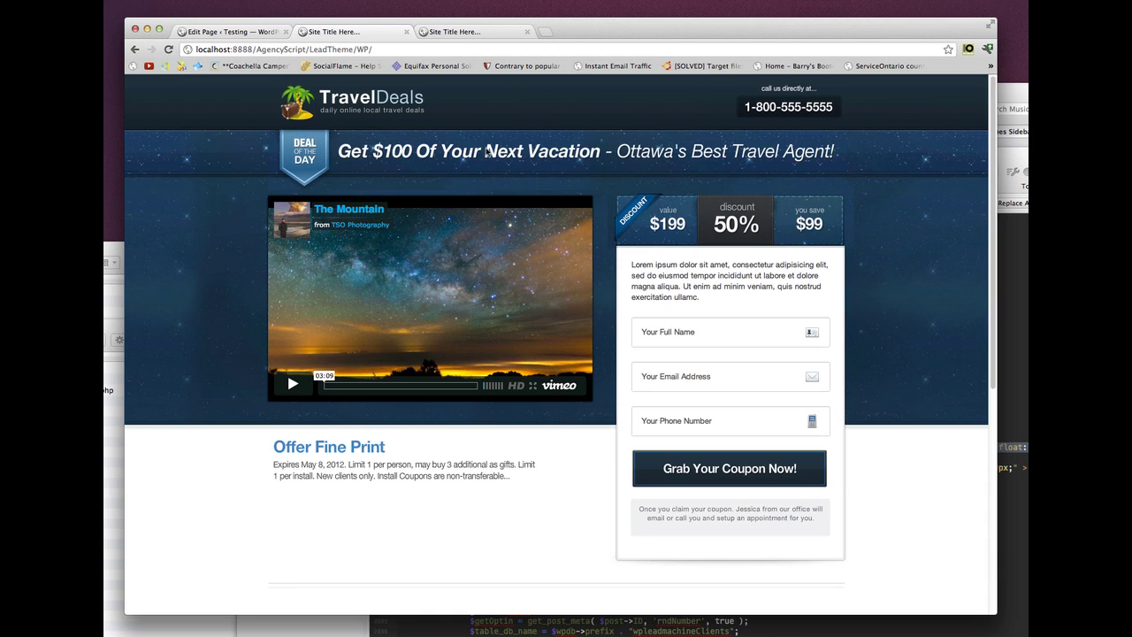
- Follow the landing page's Terms Of Service footer link, examine the Terms Of Service and Privacy Policy body text, and return to Home
{"action": "scroll", "coordinate": [679, 239], "scroll_direction": "down", "scroll_amount": 5}
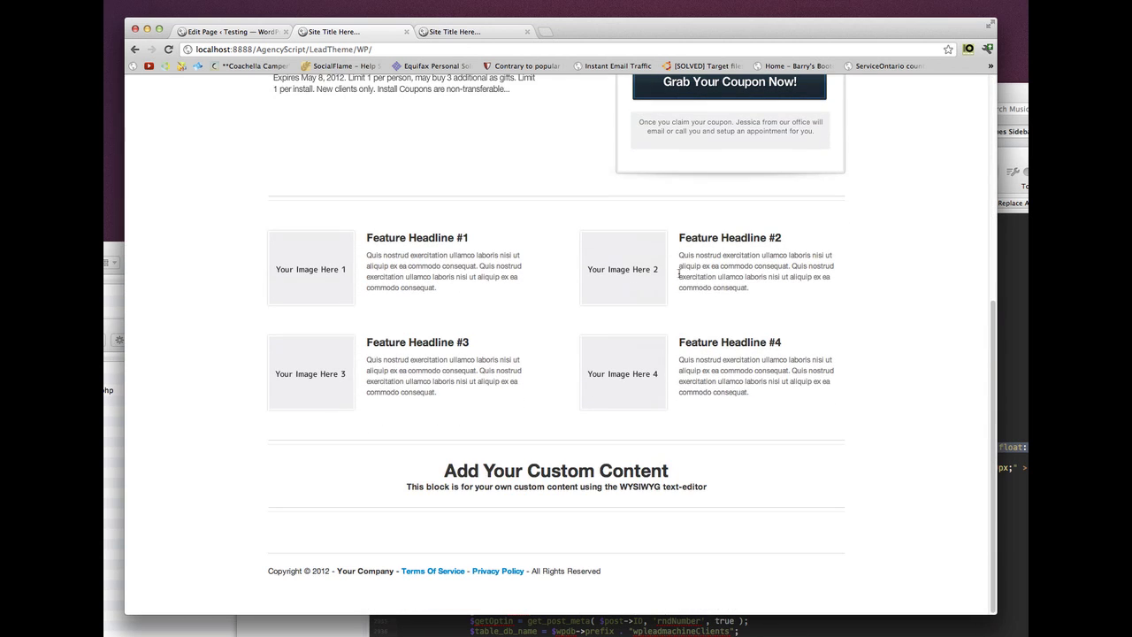
{"action": "left_click", "coordinate": [440, 571]}
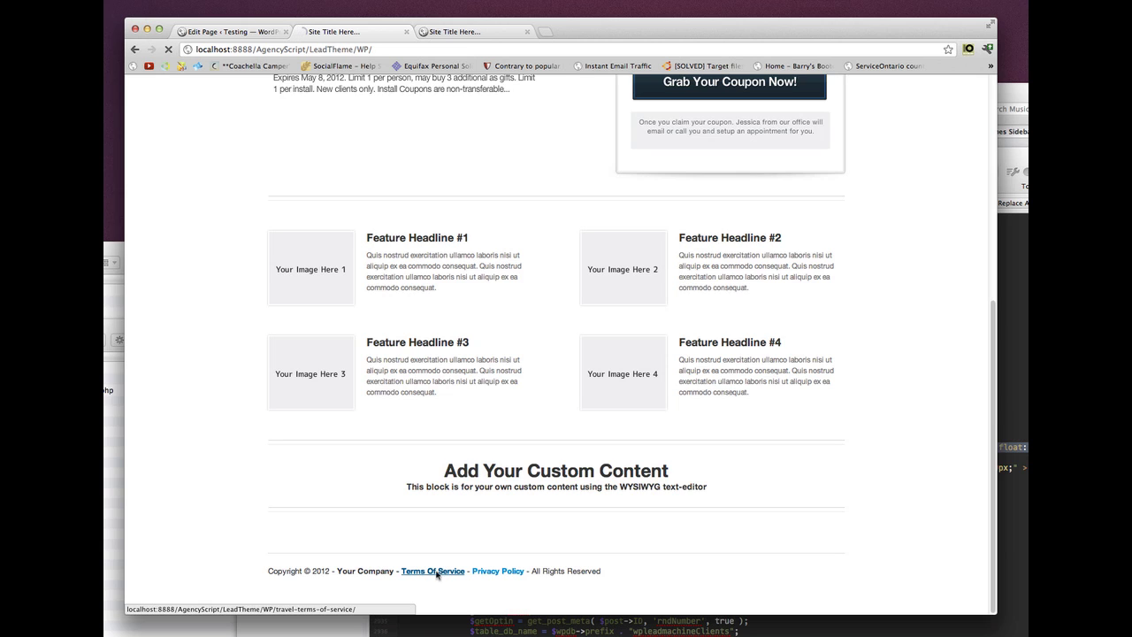
{"action": "left_click_drag", "start_coordinate": [453, 218], "coordinate": [303, 212]}
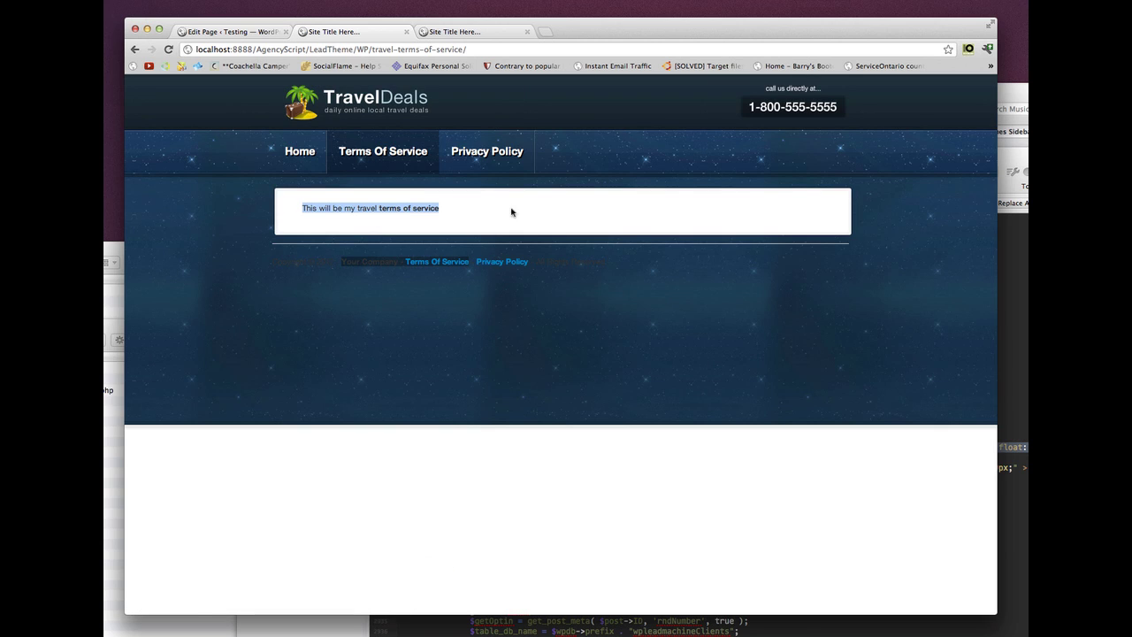
{"action": "left_click", "coordinate": [493, 155]}
{"action": "left_click_drag", "start_coordinate": [445, 214], "coordinate": [283, 215]}
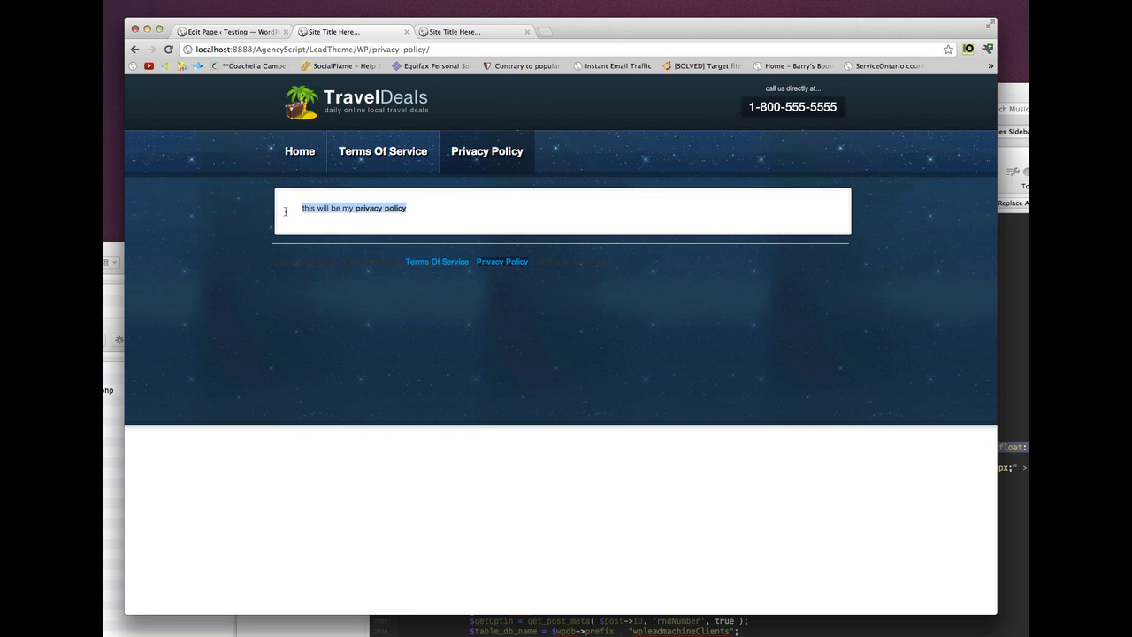
{"action": "left_click", "coordinate": [414, 216]}
{"action": "left_click", "coordinate": [301, 153]}
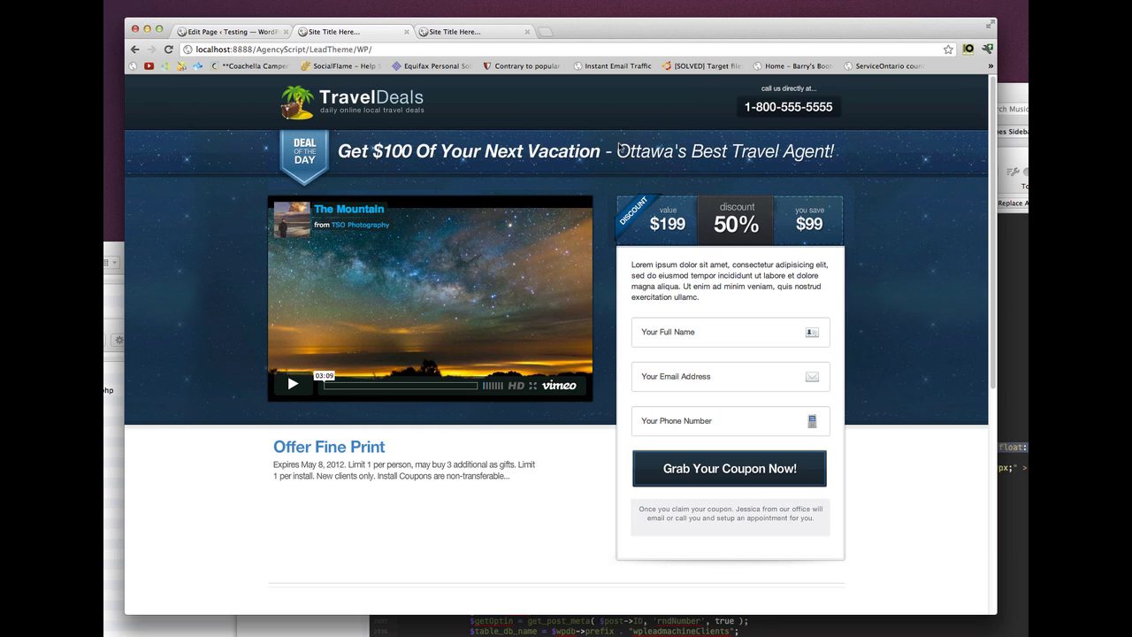
- Edit the TRAVEL - LANDING PAGE to Show Navigation Menu with Travel Menu, and update it
{"action": "left_click", "coordinate": [235, 33]}
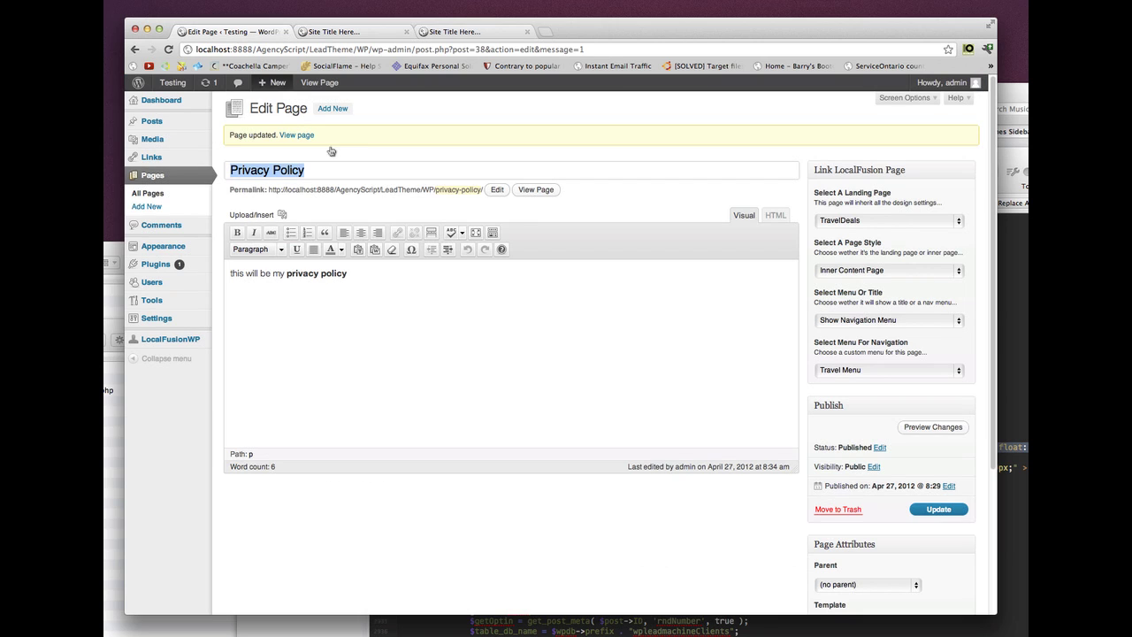
{"action": "left_click", "coordinate": [157, 194]}
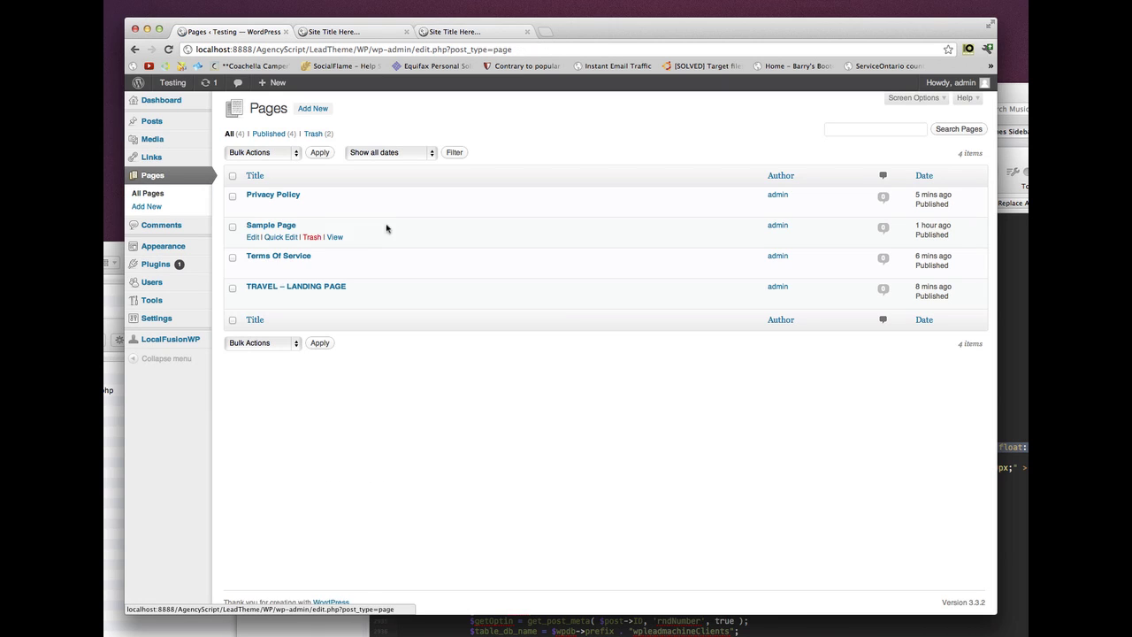
{"action": "left_click", "coordinate": [272, 289]}
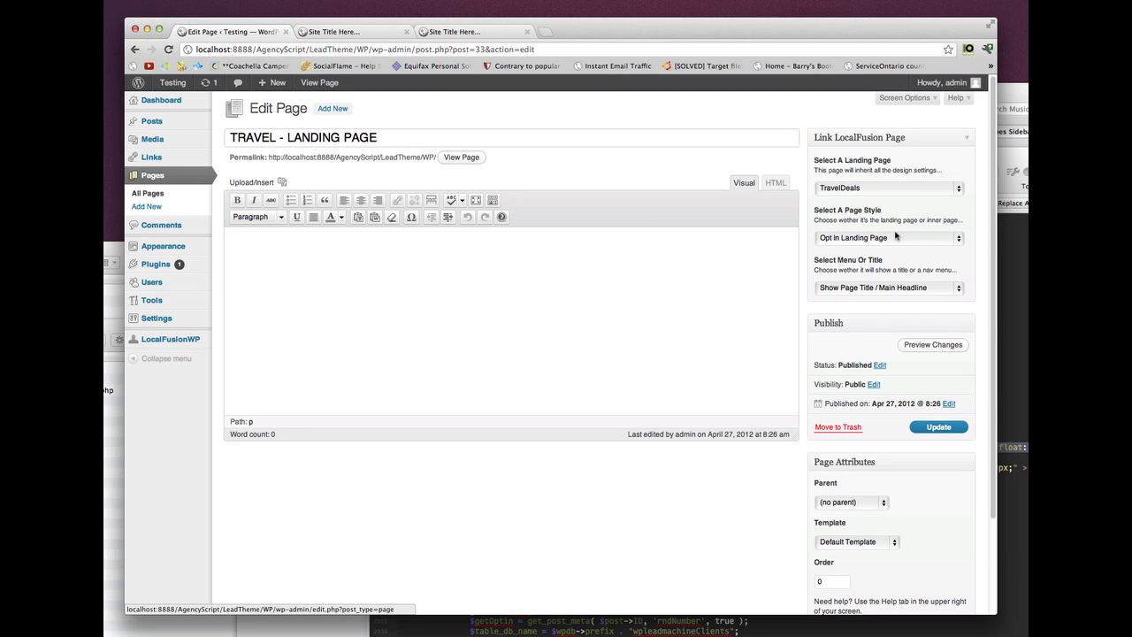
{"action": "left_click", "coordinate": [870, 289]}
{"action": "left_click", "coordinate": [857, 299]}
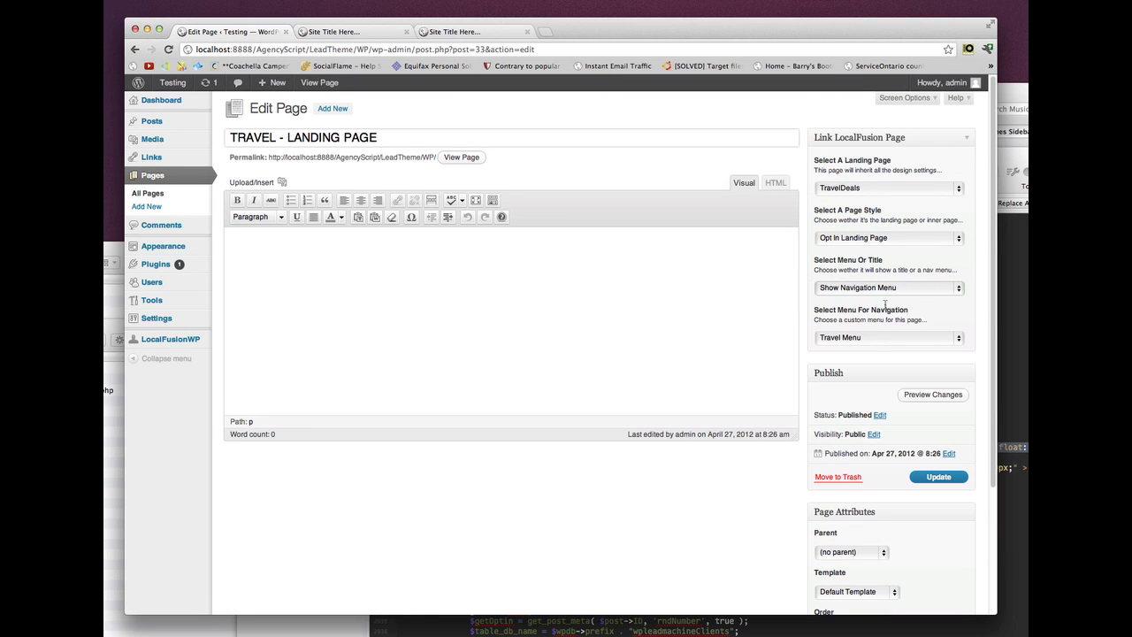
{"action": "left_click", "coordinate": [939, 477]}
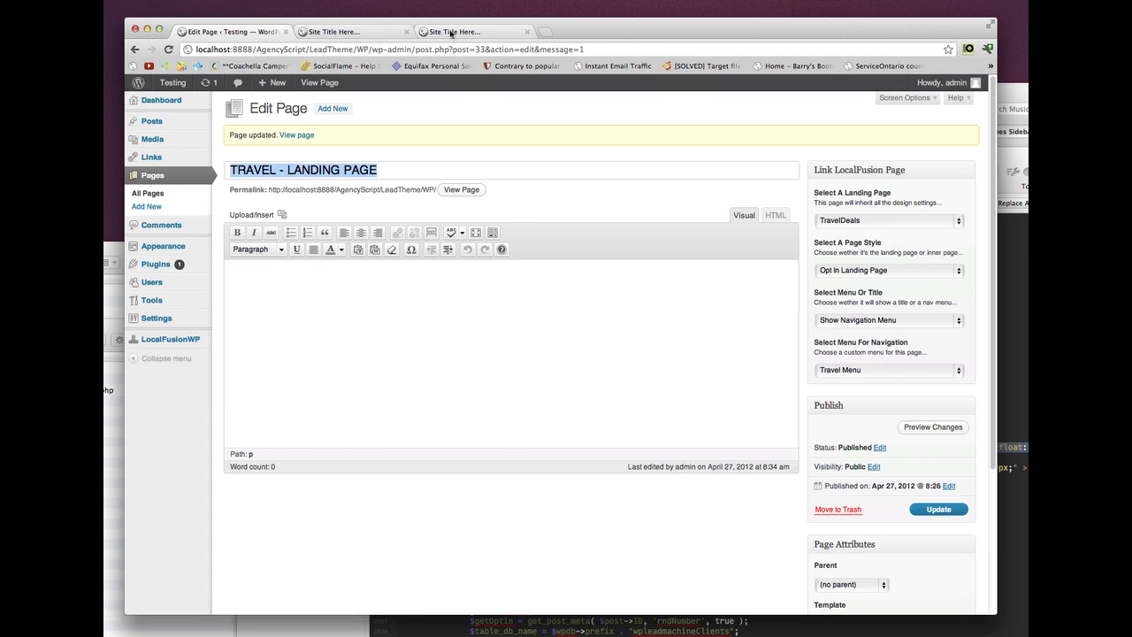
- Reload the published landing page and test its Terms Of Service, Privacy Policy and Home menu links
{"action": "left_click", "coordinate": [455, 32]}
{"action": "left_click", "coordinate": [169, 49]}
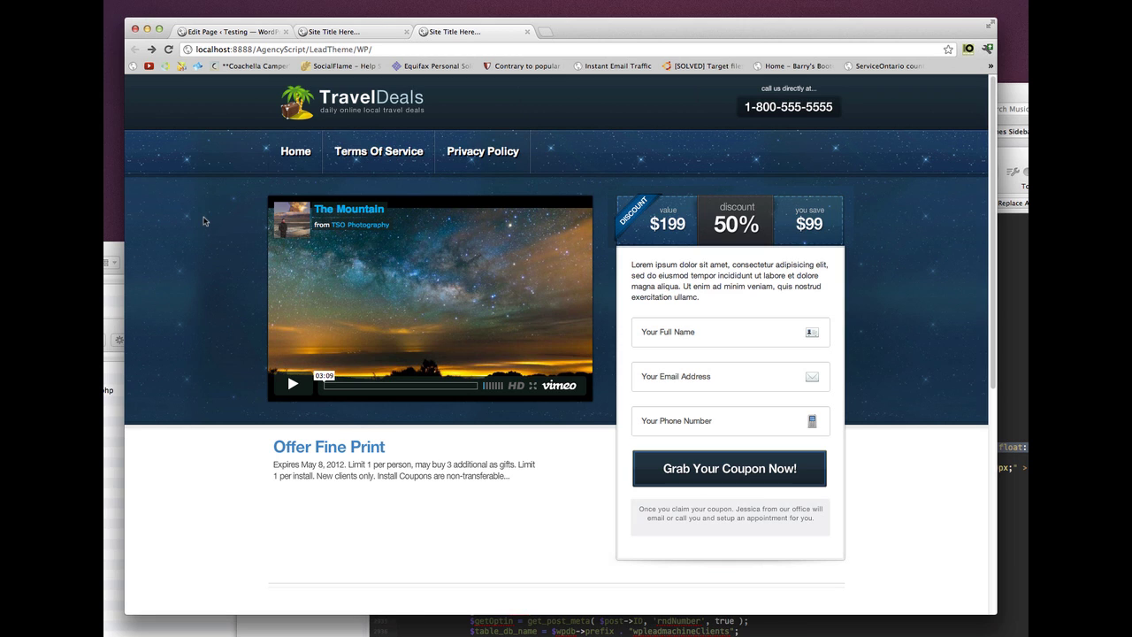
{"action": "left_click", "coordinate": [386, 152]}
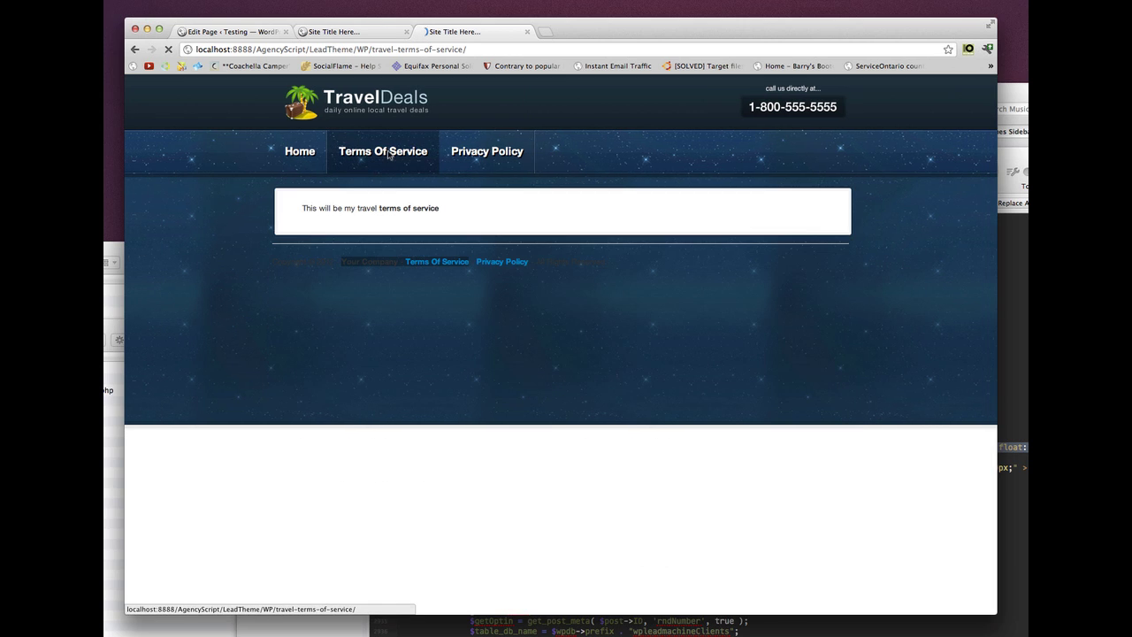
{"action": "left_click", "coordinate": [478, 155]}
{"action": "left_click", "coordinate": [299, 150]}
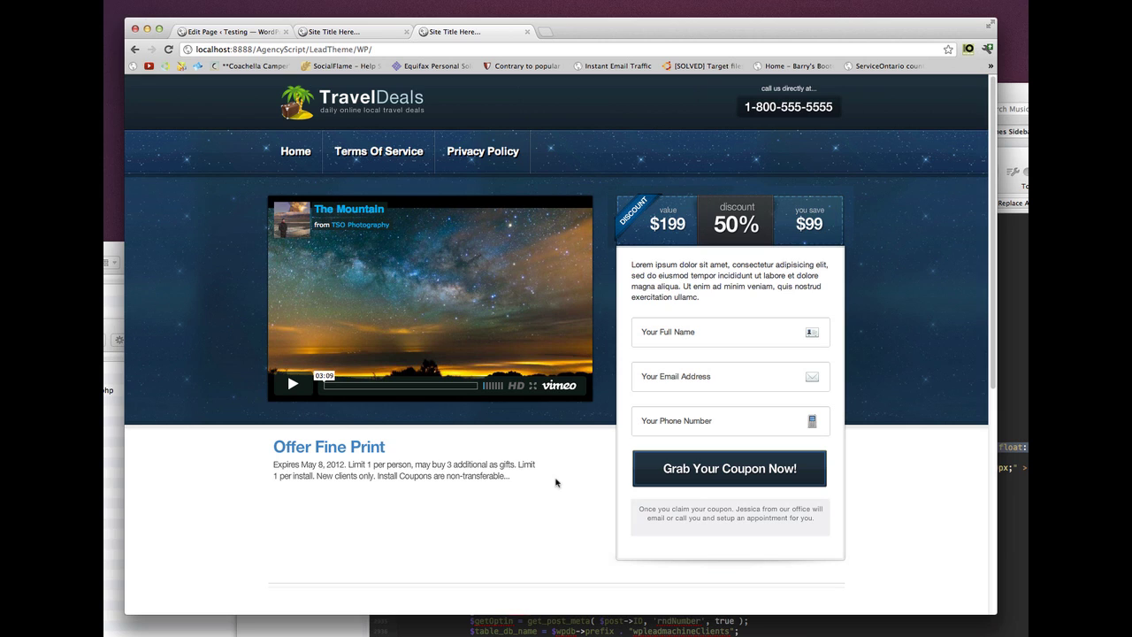
- Follow the landing page's Privacy Policy footer link and go through the menu pages back to Home
{"action": "scroll", "coordinate": [555, 416], "scroll_direction": "down", "scroll_amount": 5}
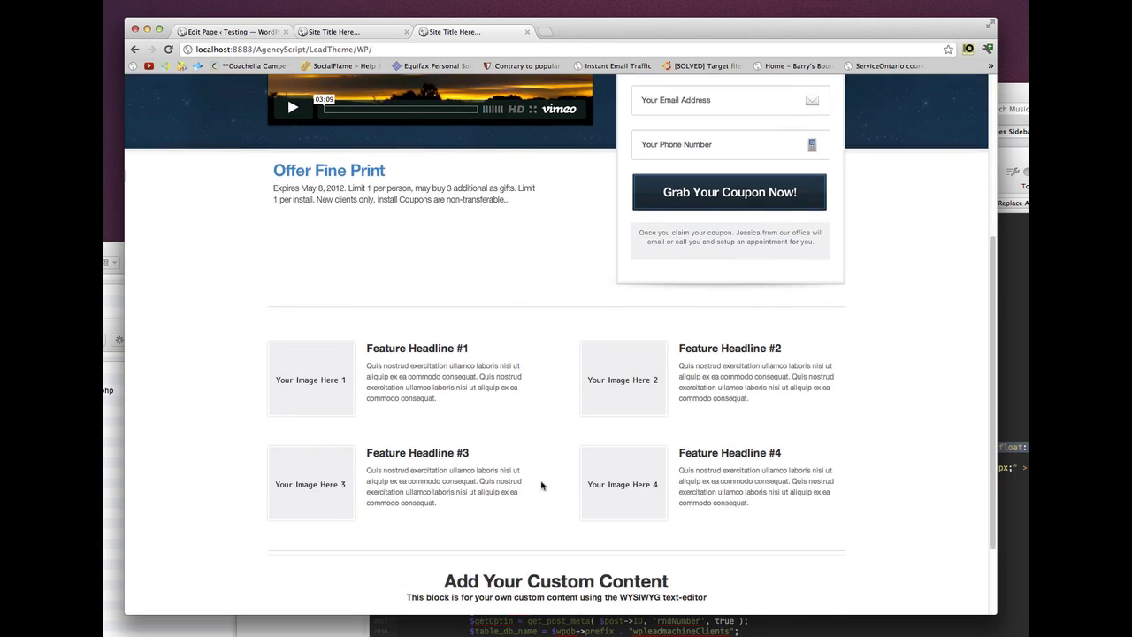
{"action": "left_click", "coordinate": [486, 571]}
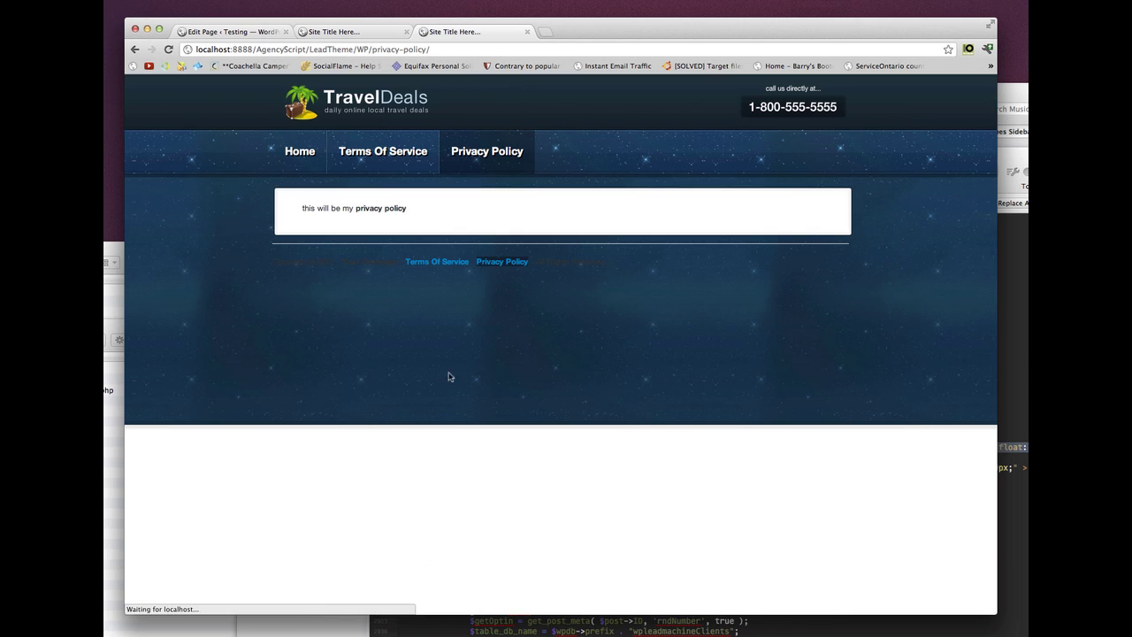
{"action": "left_click", "coordinate": [376, 152]}
{"action": "left_click", "coordinate": [477, 154]}
{"action": "left_click", "coordinate": [298, 157]}
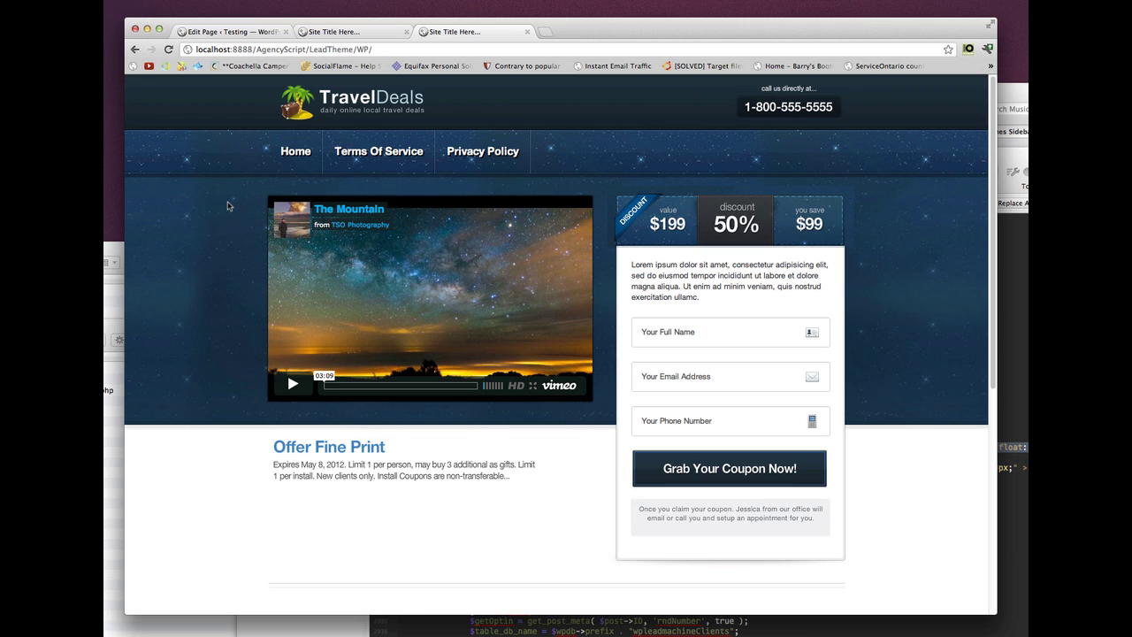
- Set the TRAVEL - LANDING PAGE to Show Page Title / Main Headline and update the page
{"action": "left_click", "coordinate": [253, 34]}
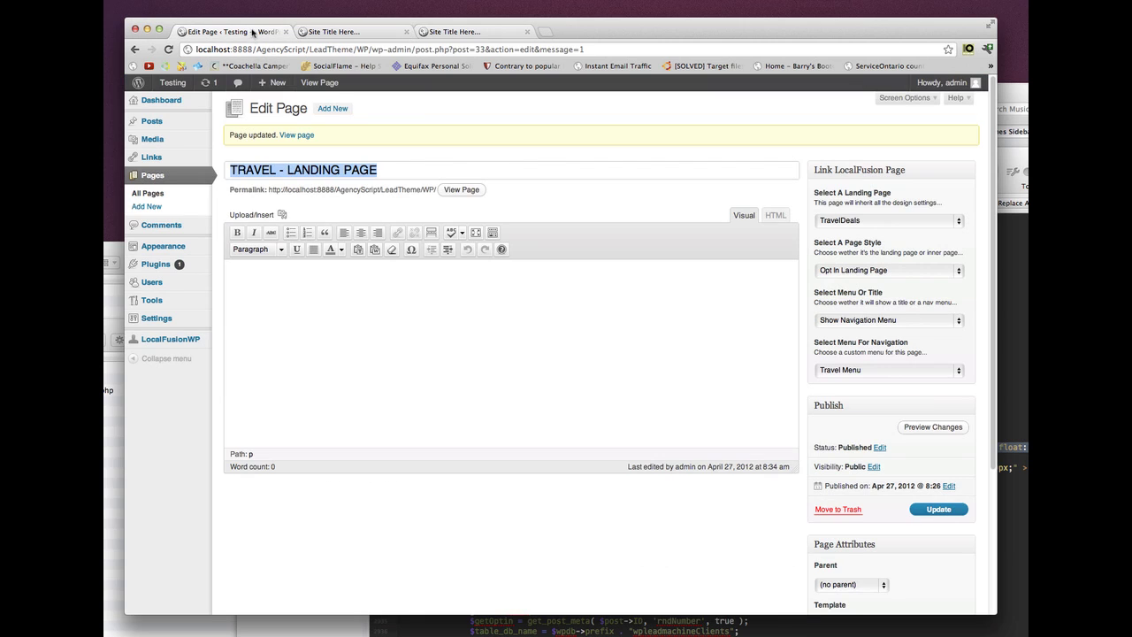
{"action": "left_click", "coordinate": [867, 370]}
{"action": "left_click", "coordinate": [867, 370]}
{"action": "left_click", "coordinate": [863, 321]}
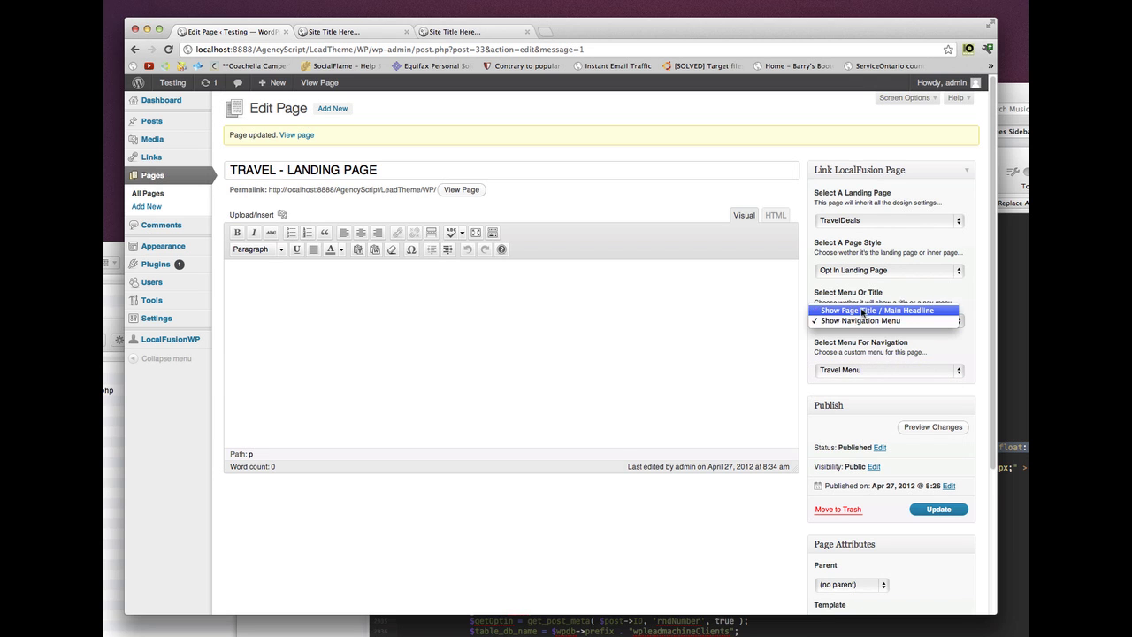
{"action": "left_click", "coordinate": [863, 310]}
{"action": "left_click", "coordinate": [938, 459]}
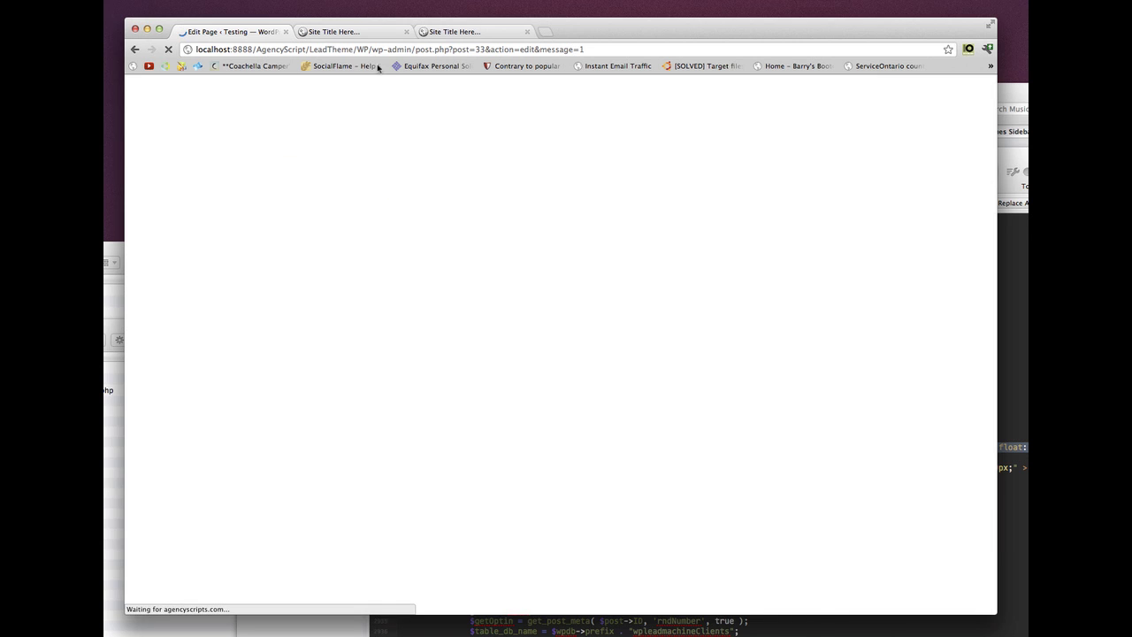
- Reload the published TravelDeals landing page and close the duplicate landing page tab
{"action": "left_click", "coordinate": [460, 31]}
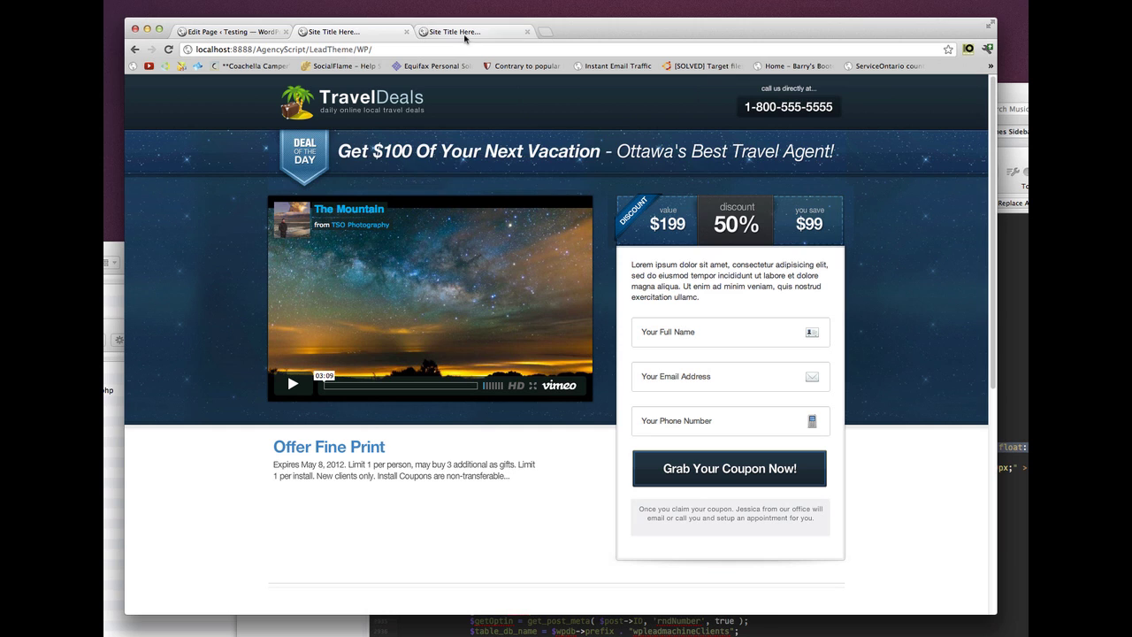
{"action": "left_click", "coordinate": [168, 48]}
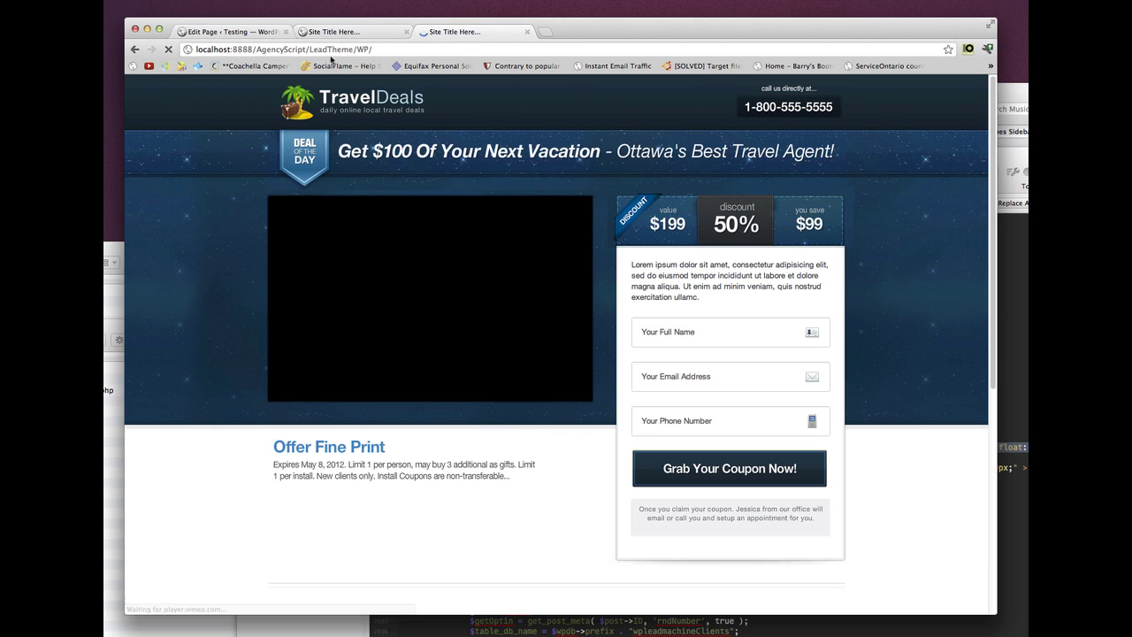
{"action": "left_click", "coordinate": [406, 32]}
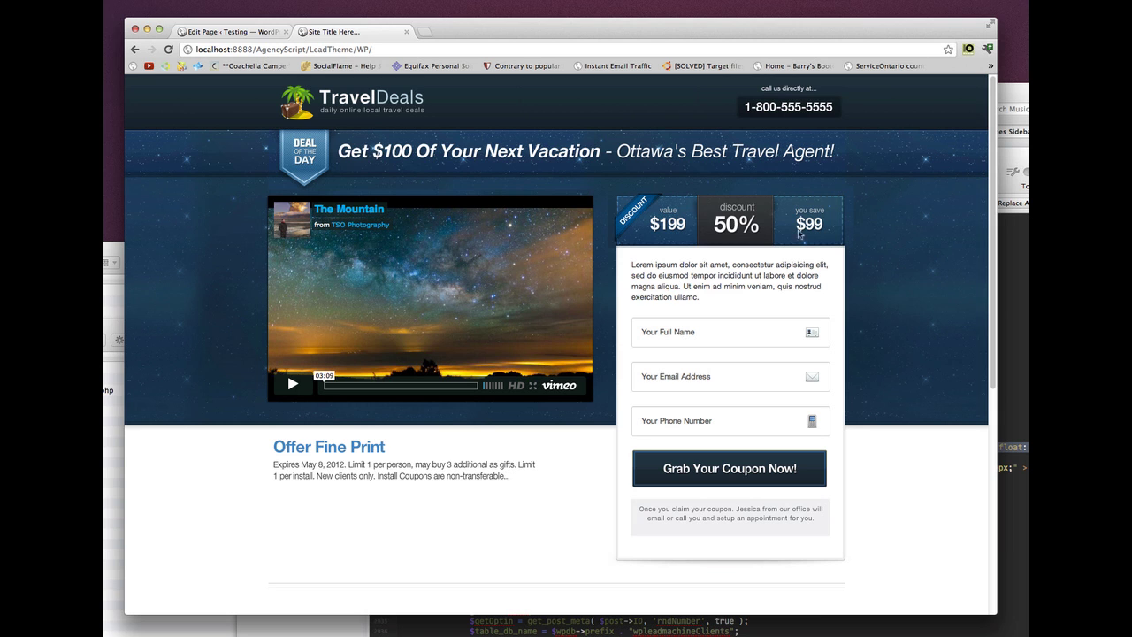
- Examine the landing page's feature headlines, custom content block and footer links, and return to its main headline
{"action": "scroll", "coordinate": [708, 283], "scroll_direction": "down", "scroll_amount": 5}
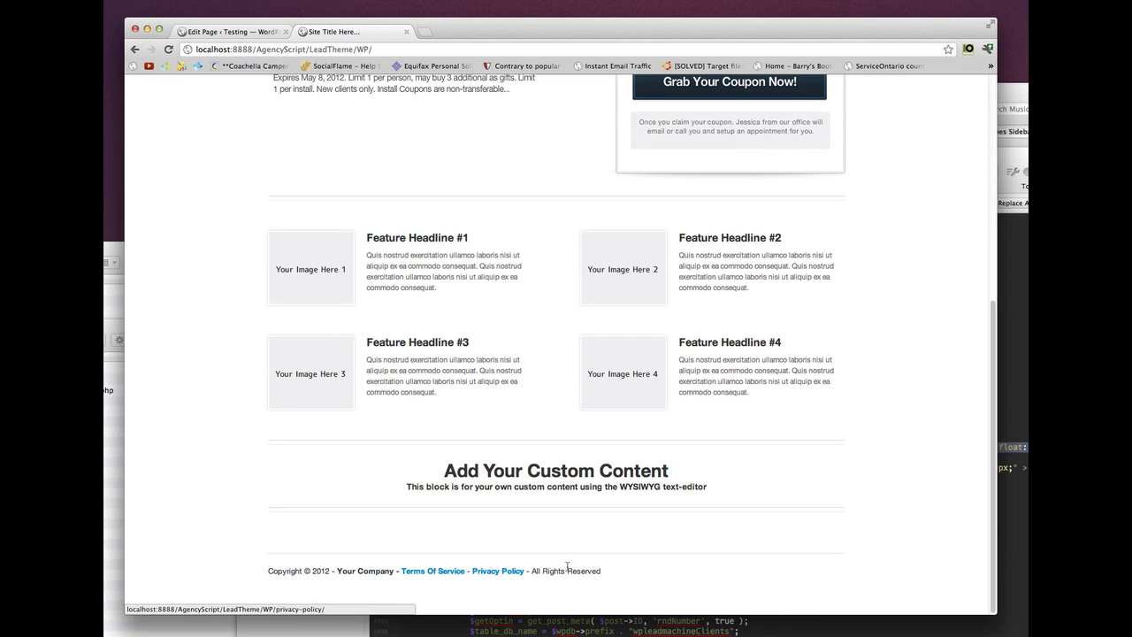
{"action": "scroll", "coordinate": [766, 566], "scroll_direction": "up", "scroll_amount": 5}
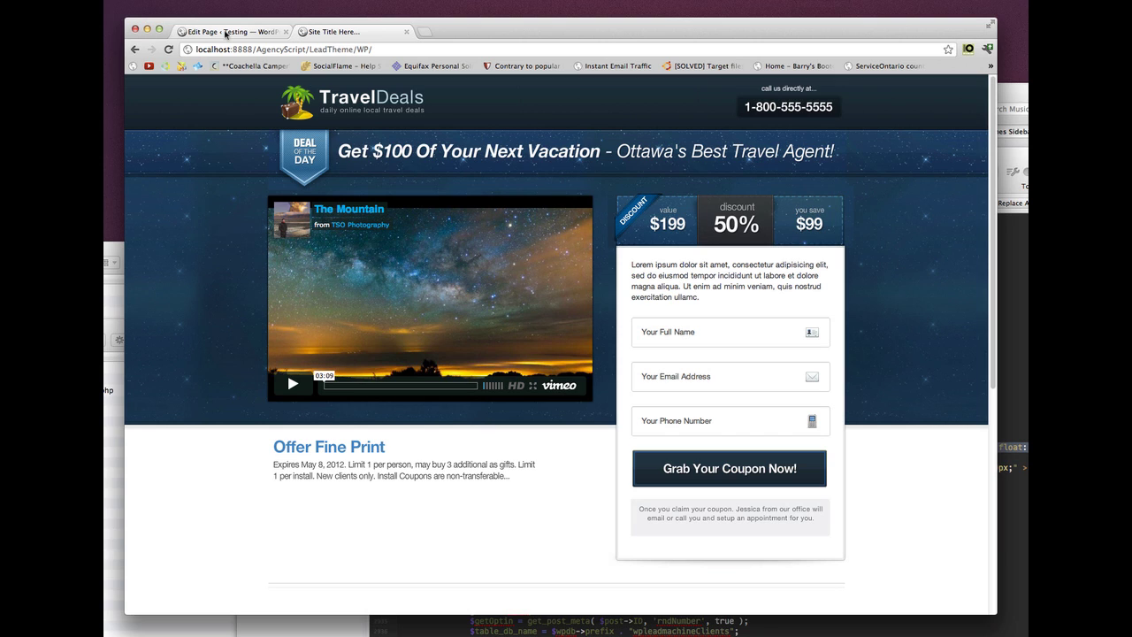
{"action": "scroll", "coordinate": [219, 232], "scroll_direction": "down", "scroll_amount": 5}
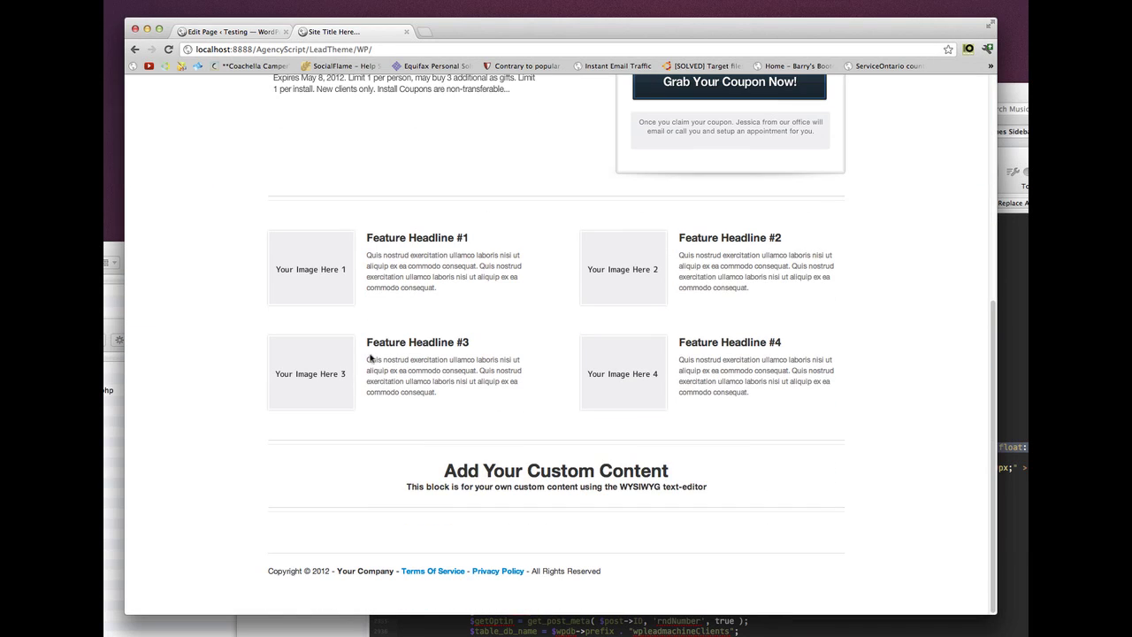
{"action": "left_click_drag", "start_coordinate": [249, 214], "coordinate": [279, 235]}
{"action": "left_click", "coordinate": [278, 256]}
{"action": "scroll", "coordinate": [477, 397], "scroll_direction": "up", "scroll_amount": 3}
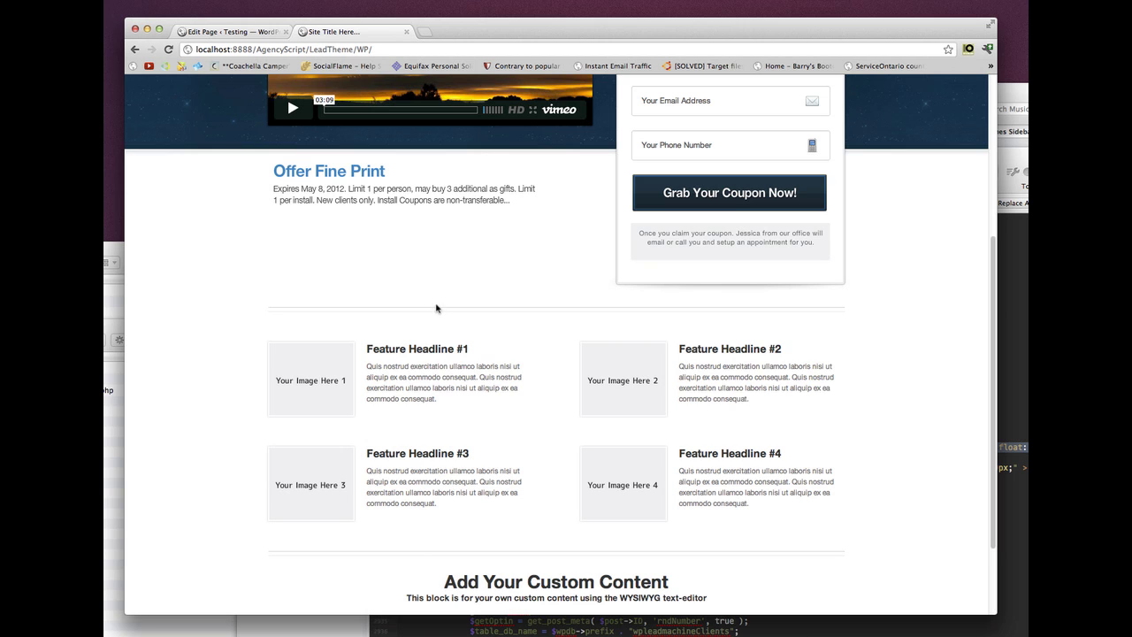
{"action": "left_click_drag", "start_coordinate": [434, 308], "coordinate": [434, 320]}
{"action": "left_click", "coordinate": [433, 320]}
{"action": "scroll", "coordinate": [400, 375], "scroll_direction": "down", "scroll_amount": 3}
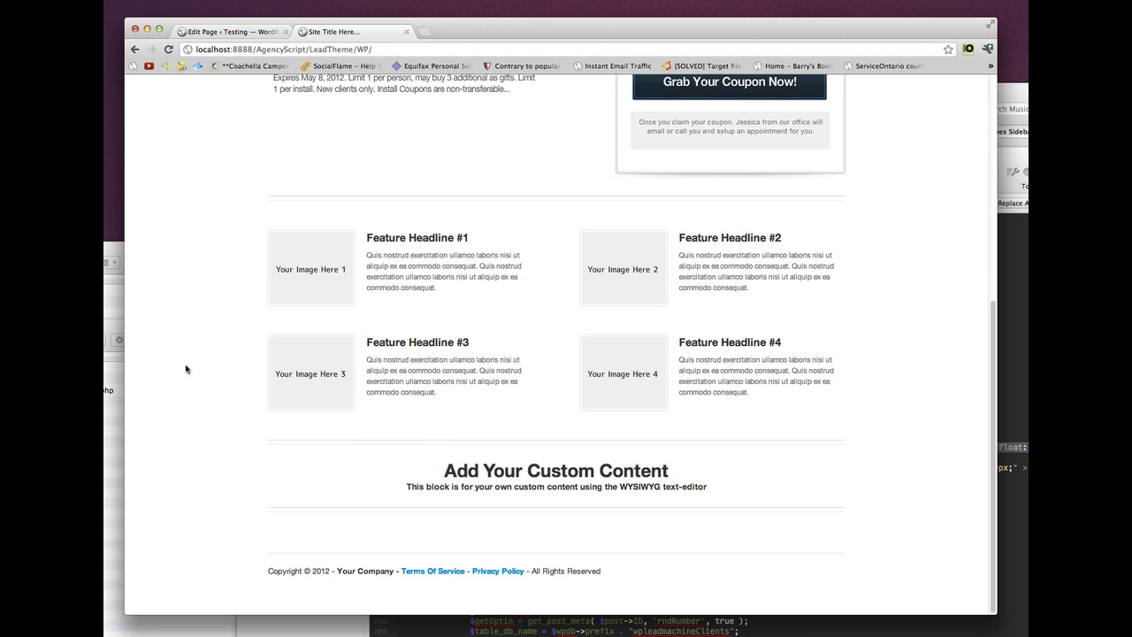
{"action": "scroll", "coordinate": [267, 402], "scroll_direction": "up", "scroll_amount": 5}
{"action": "scroll", "coordinate": [267, 402], "scroll_direction": "up", "scroll_amount": 3}
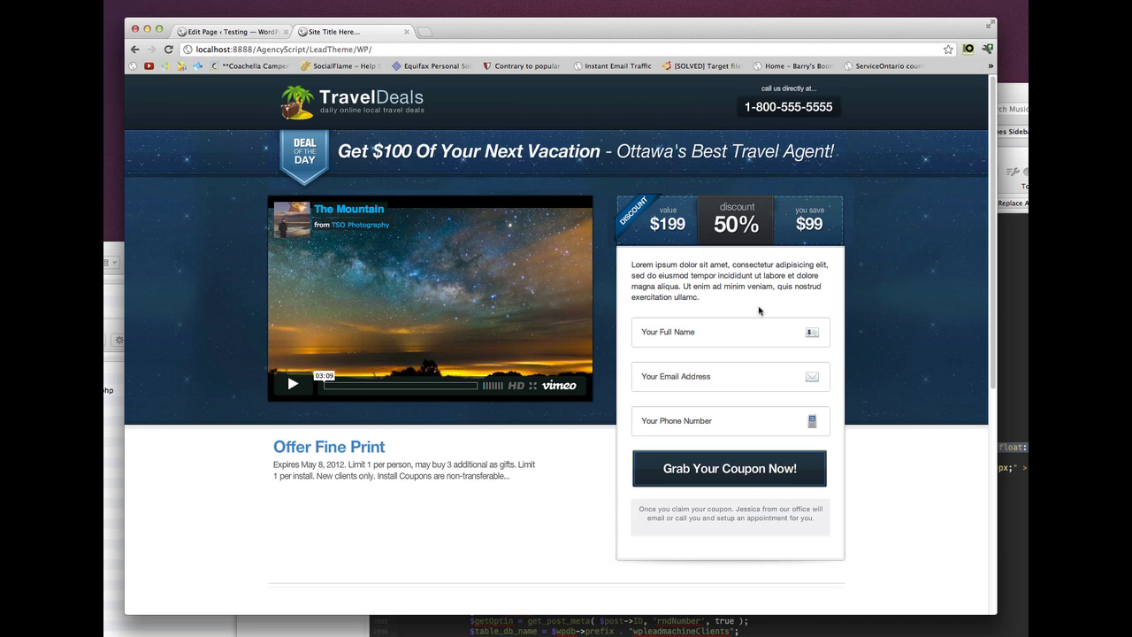
- Check the coupon form's full name, email address and phone number fields, and look briefly at the page's edit screen
{"action": "left_click", "coordinate": [697, 333]}
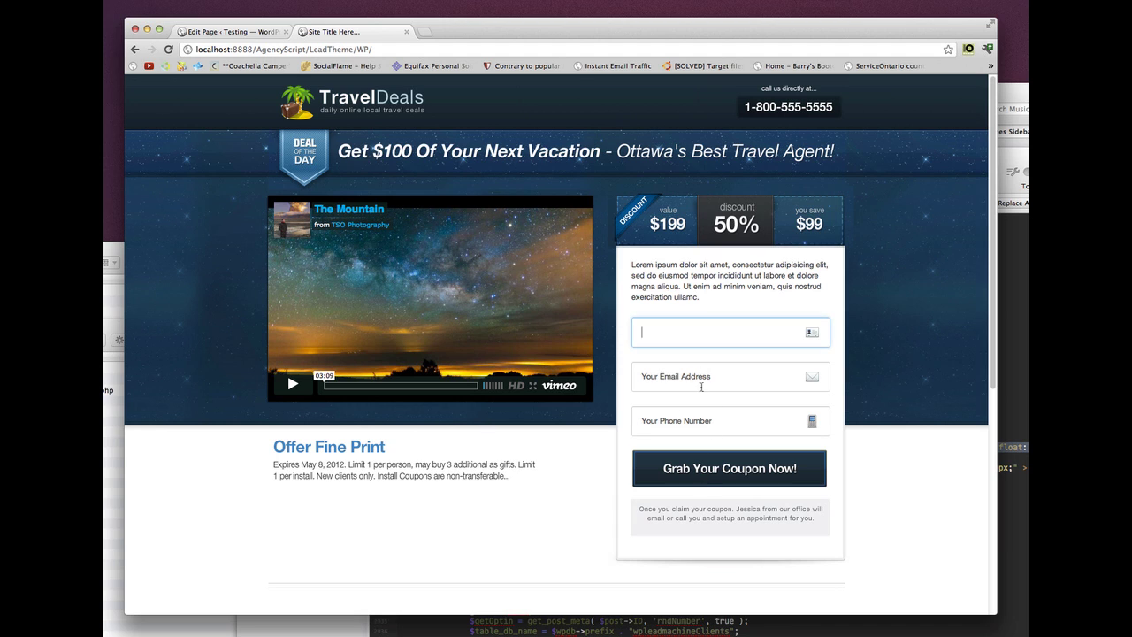
{"action": "left_click", "coordinate": [700, 386]}
{"action": "left_click", "coordinate": [696, 422]}
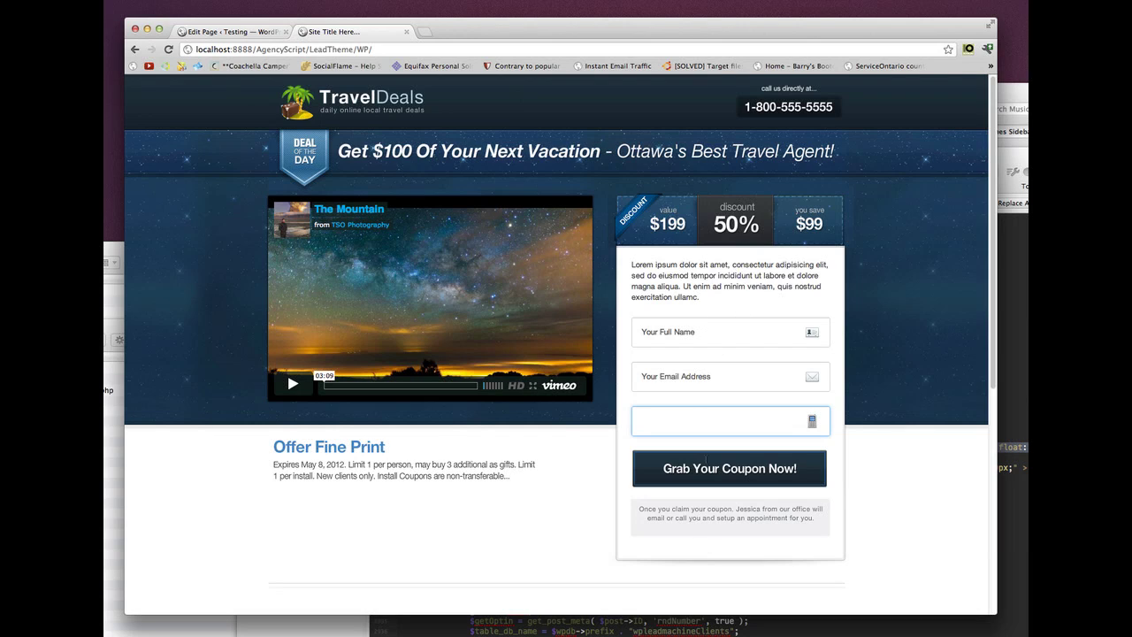
{"action": "left_click", "coordinate": [705, 302]}
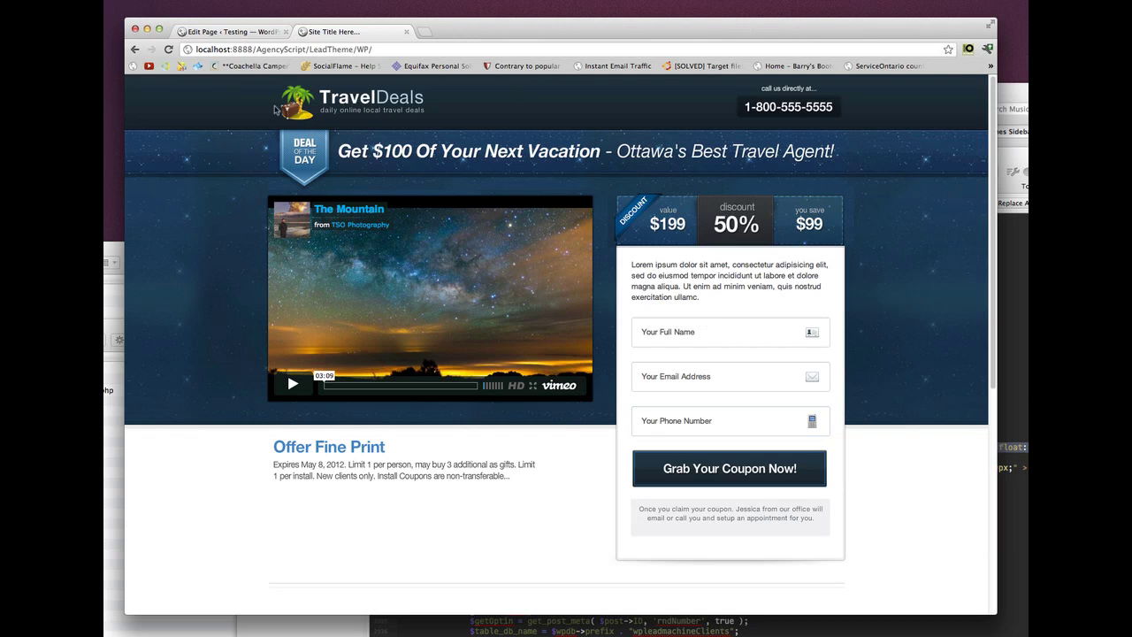
{"action": "left_click", "coordinate": [268, 35]}
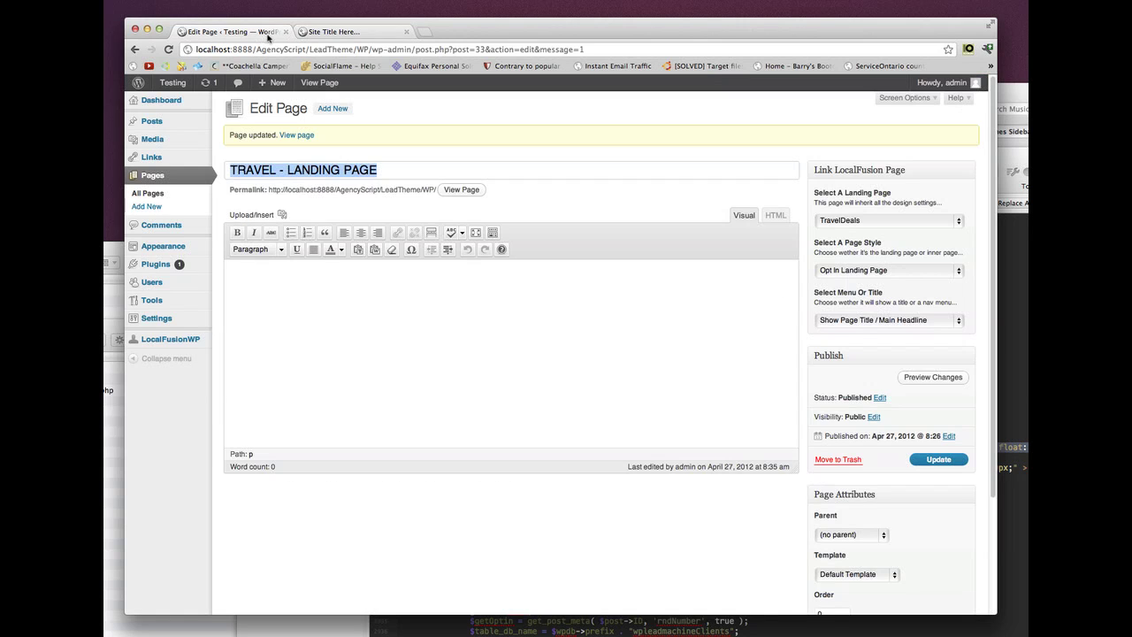
{"action": "left_click", "coordinate": [335, 32]}
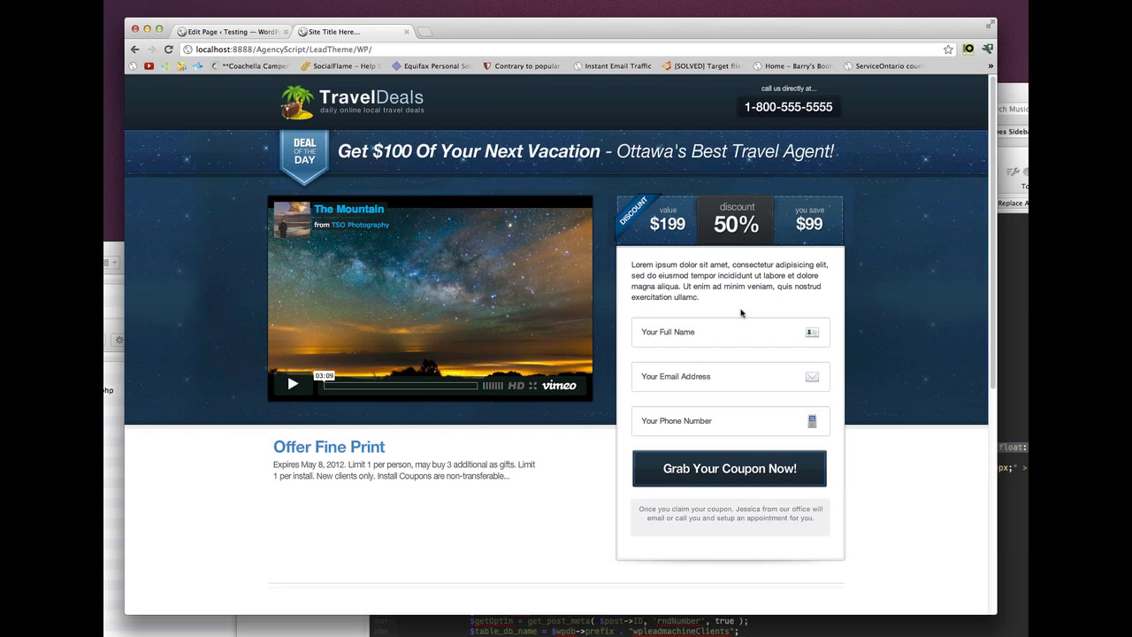